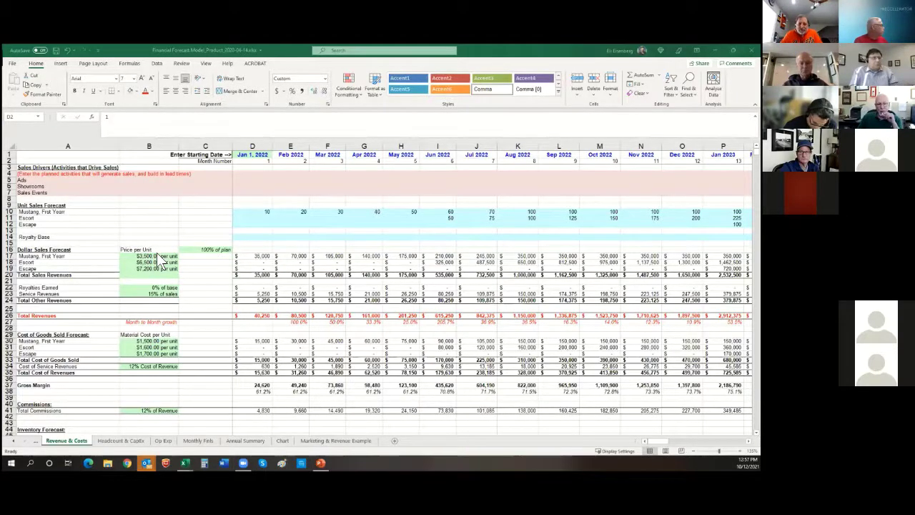
Step: Switch to the _App workbook, browse Staffing & CapEx, Op Exp, Monthly Fins and Annual Summary, then return to Revenue & Costs
key(alt+Tab)
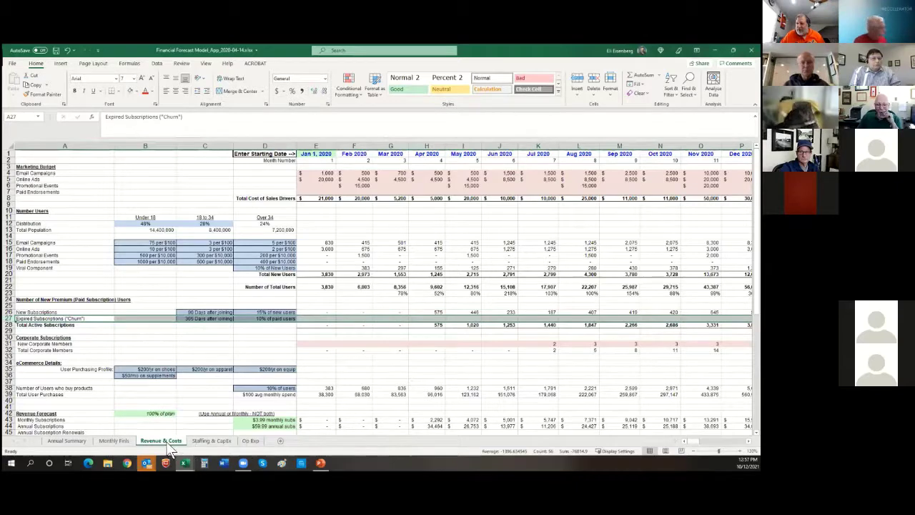
click(205, 444)
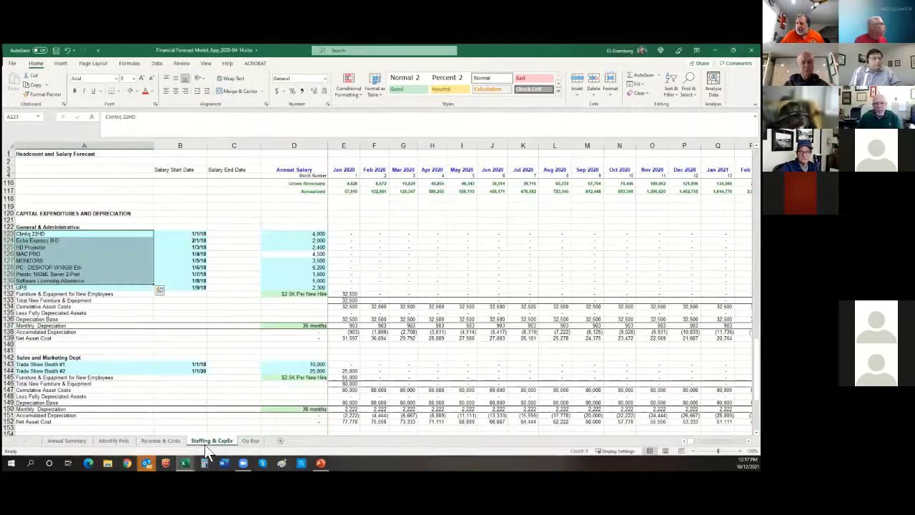
click(249, 440)
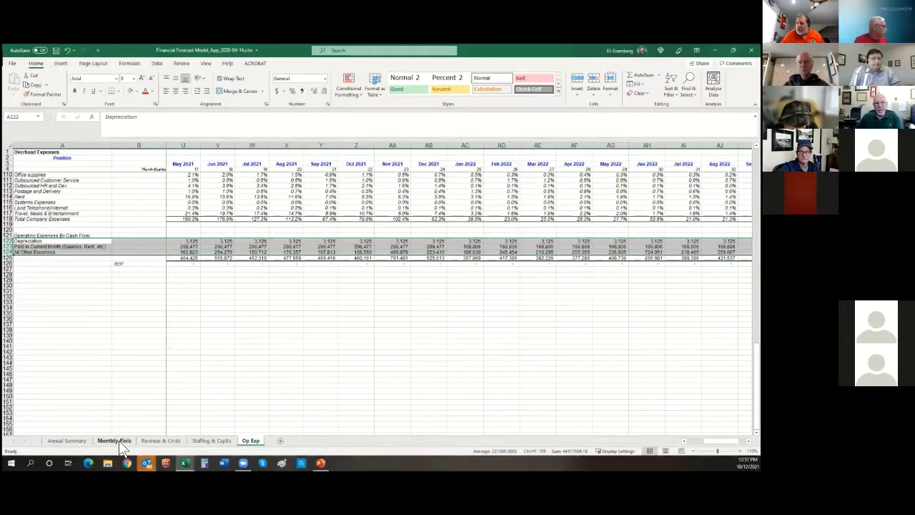
click(118, 440)
click(82, 441)
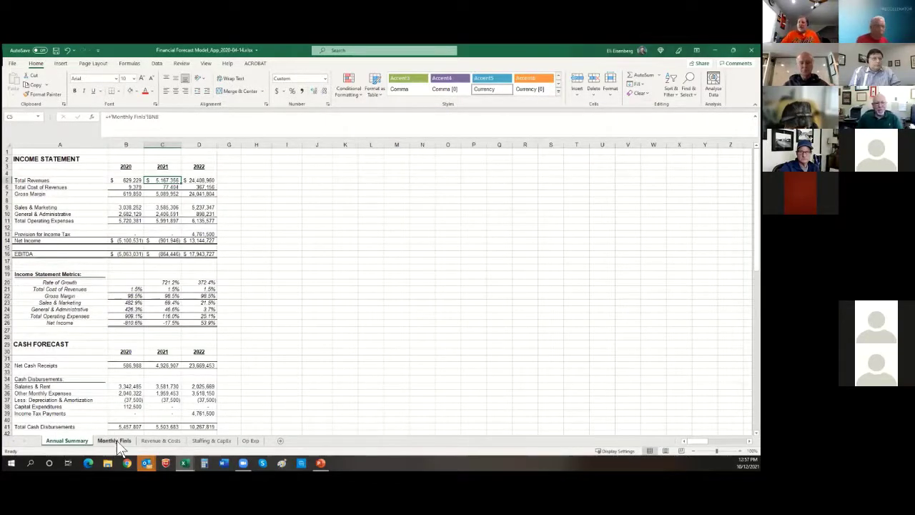
click(163, 441)
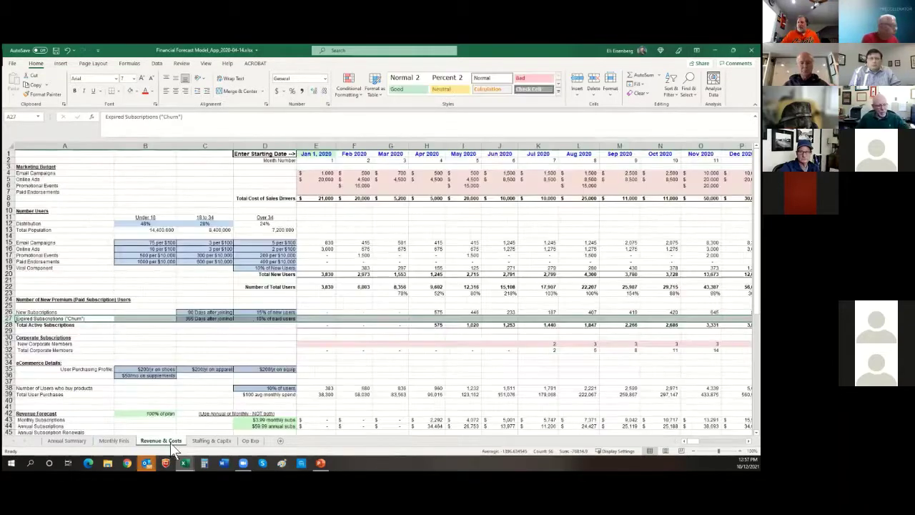
drag(281, 146, 167, 141)
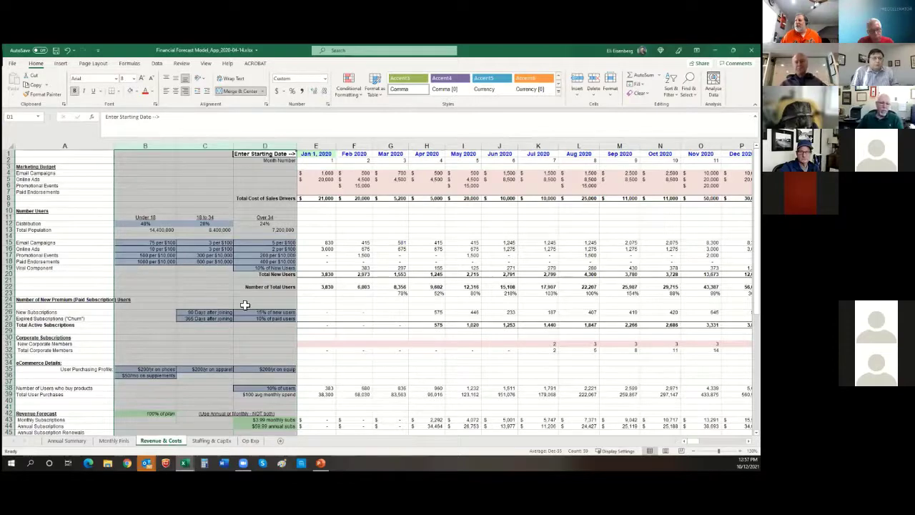
Step: Enter '500 per $10,000' as the Promotional Events under-18 rate in B17, then select row 17
click(152, 255)
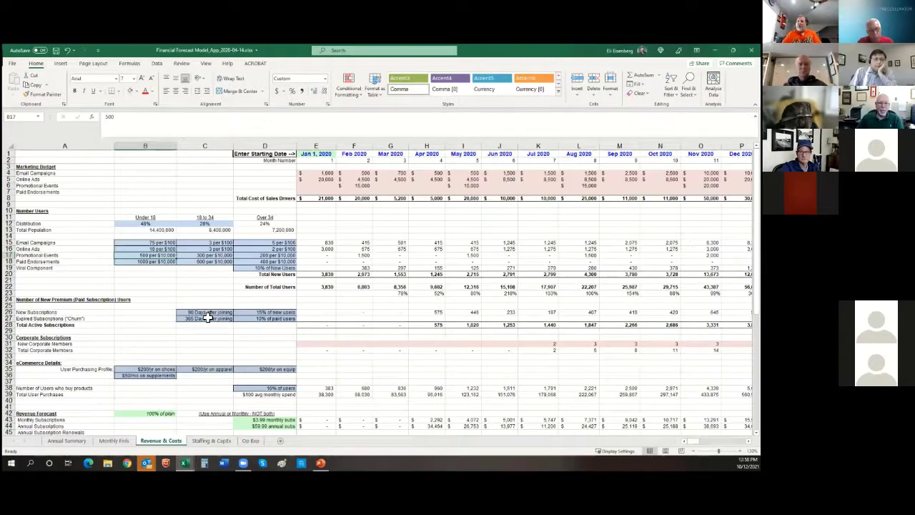
text(500)
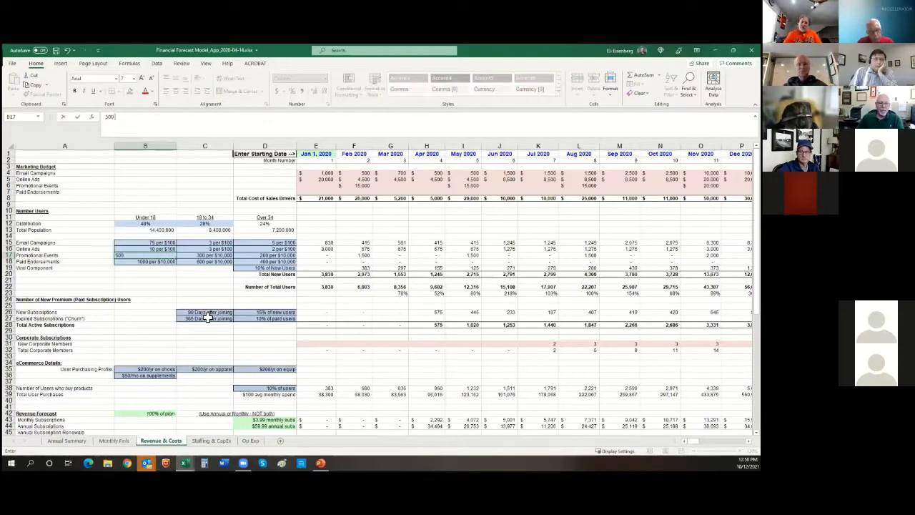
text( per $)
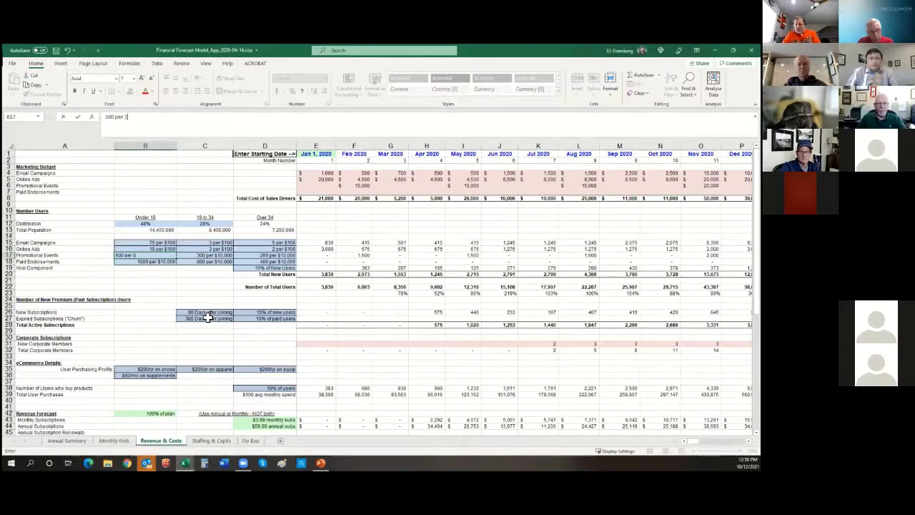
text(10)
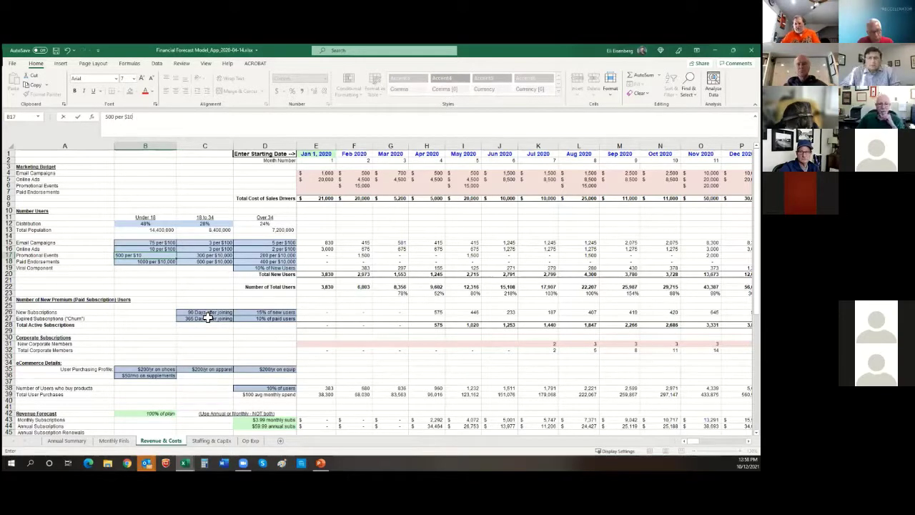
text(,000)
key(Return)
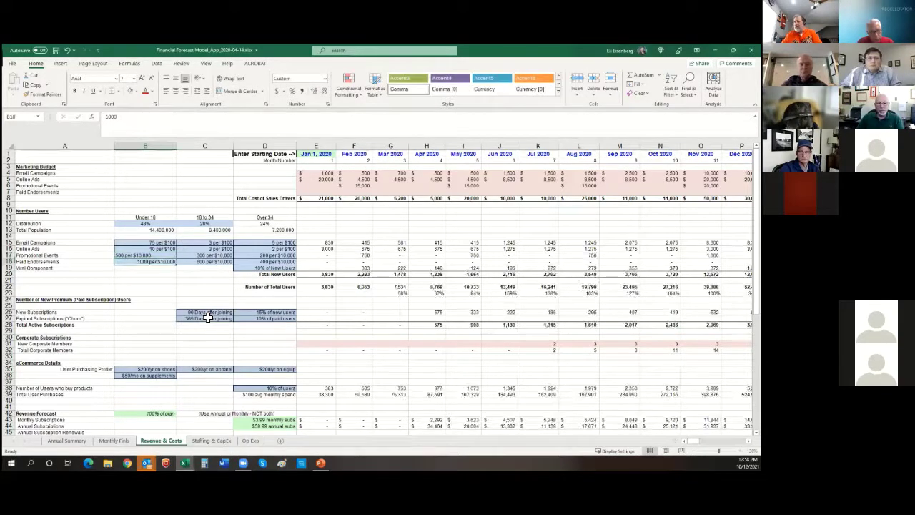
key(Up)
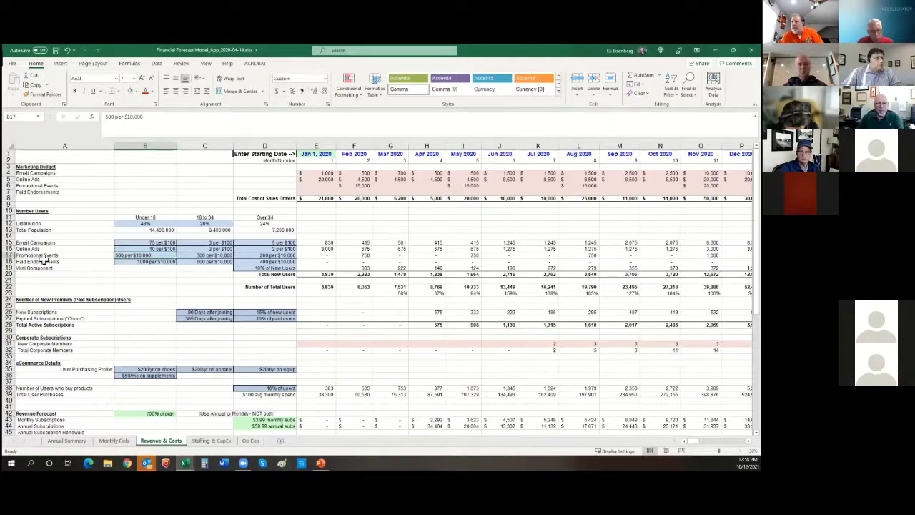
click(10, 255)
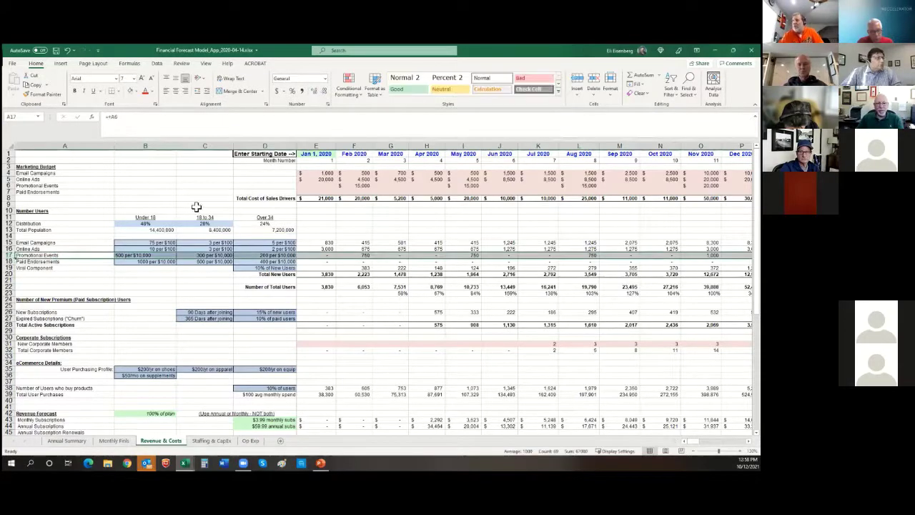
Step: Undo the B17 text, try '10% of users' in D38, then undo it to clear the #VALUE! errors
click(68, 53)
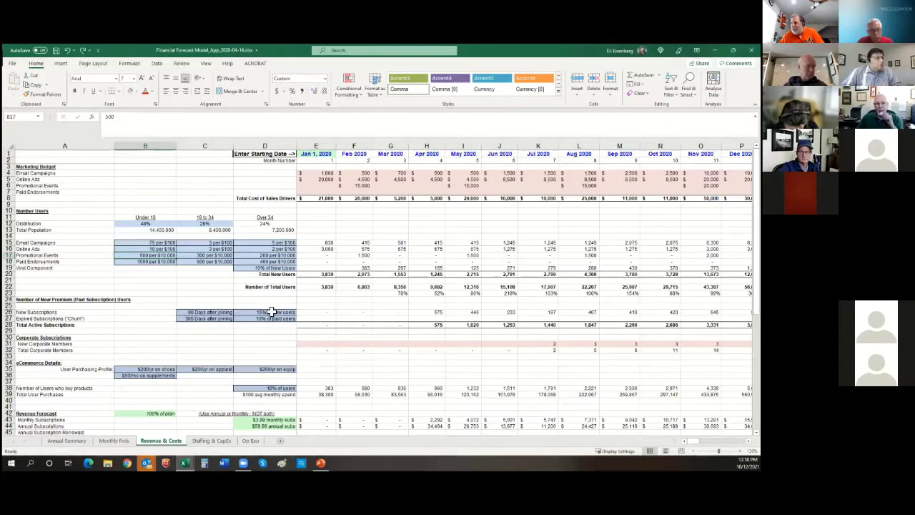
click(276, 387)
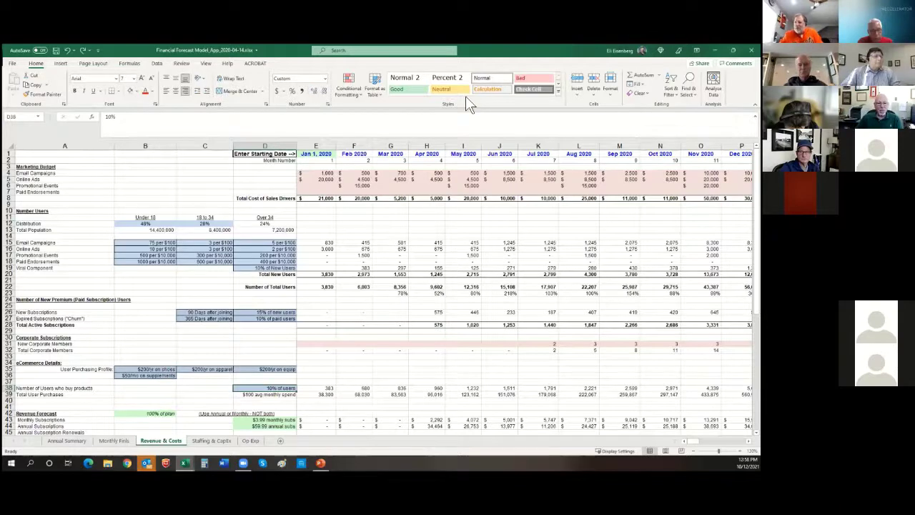
key(F2)
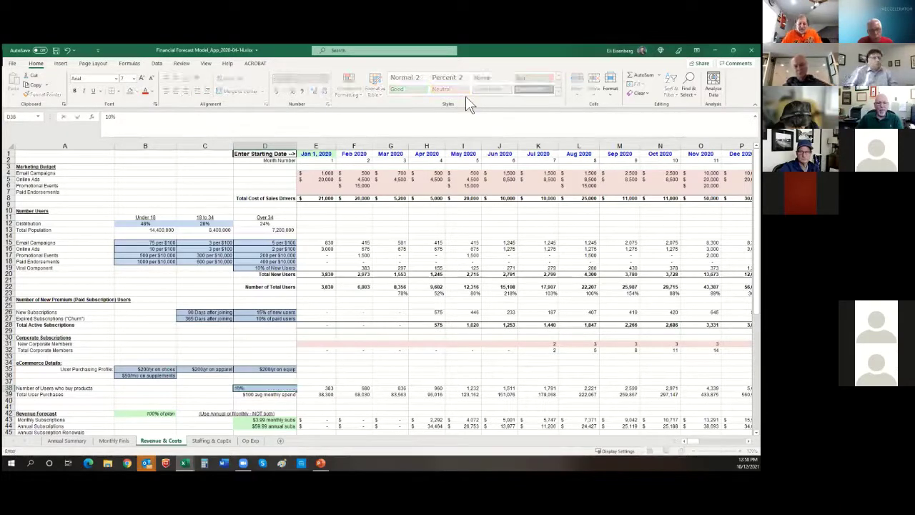
text(of )
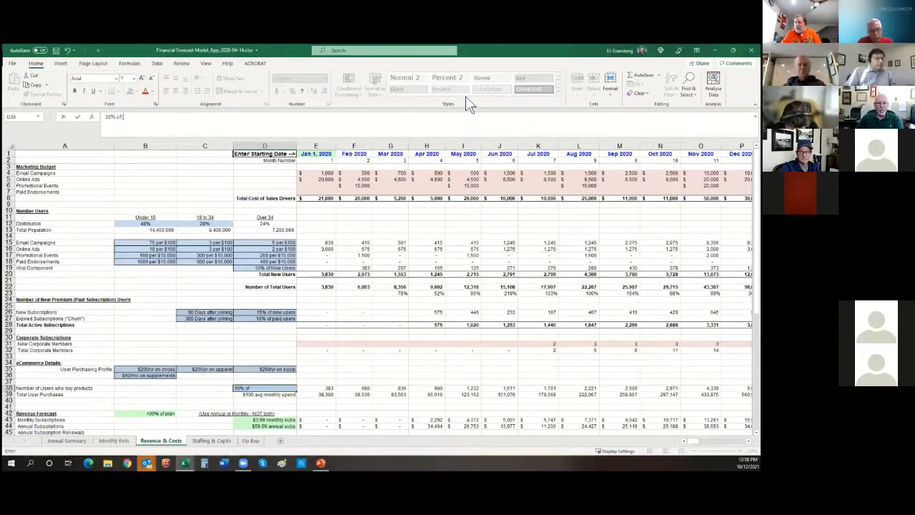
text(users)
key(Return)
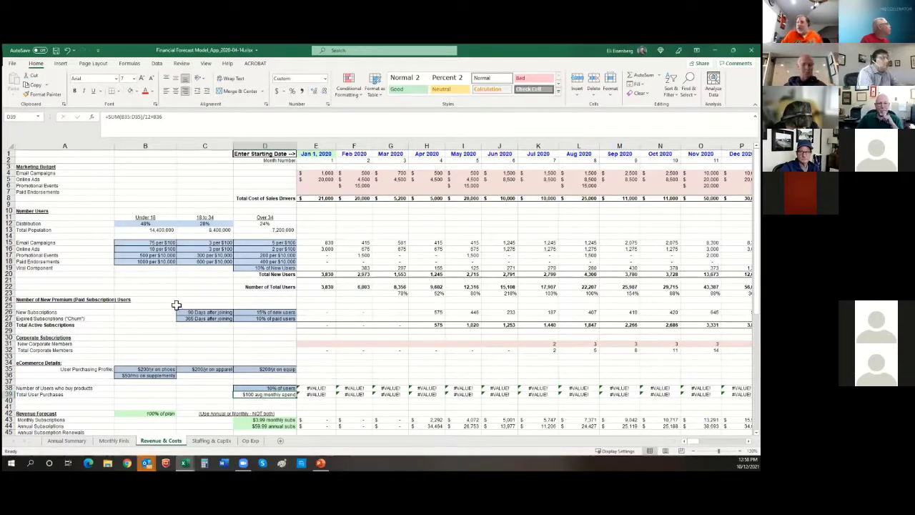
click(66, 51)
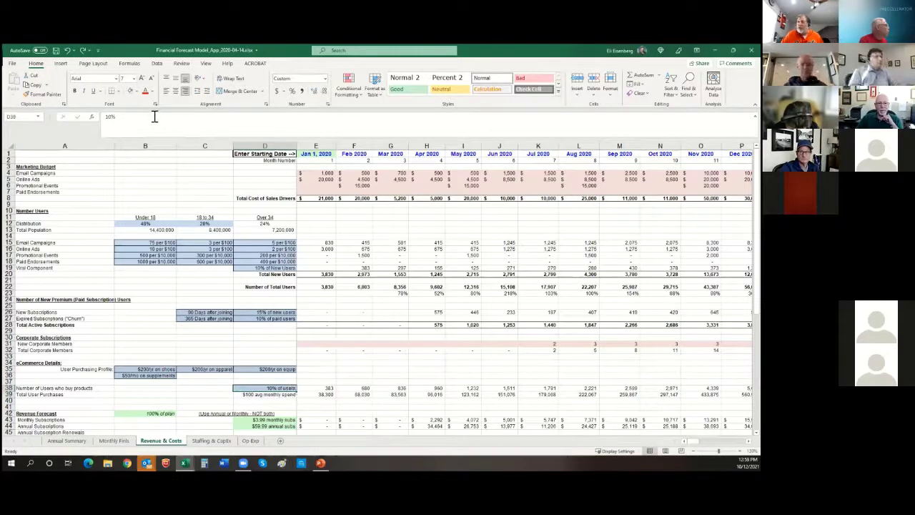
double_click(110, 116)
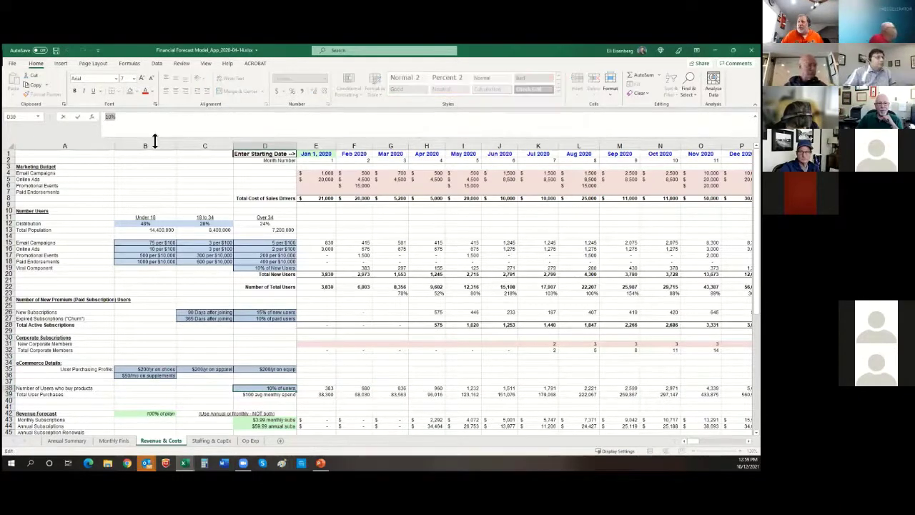
key(Escape)
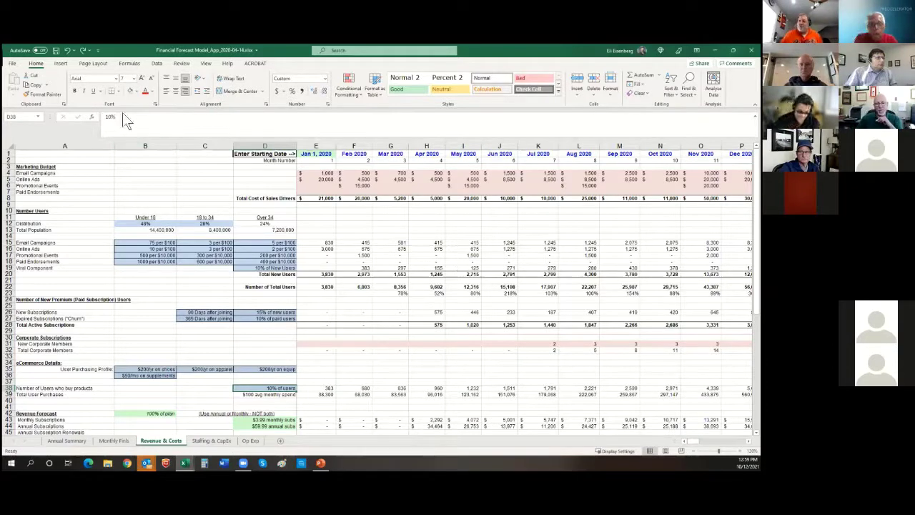
click(328, 104)
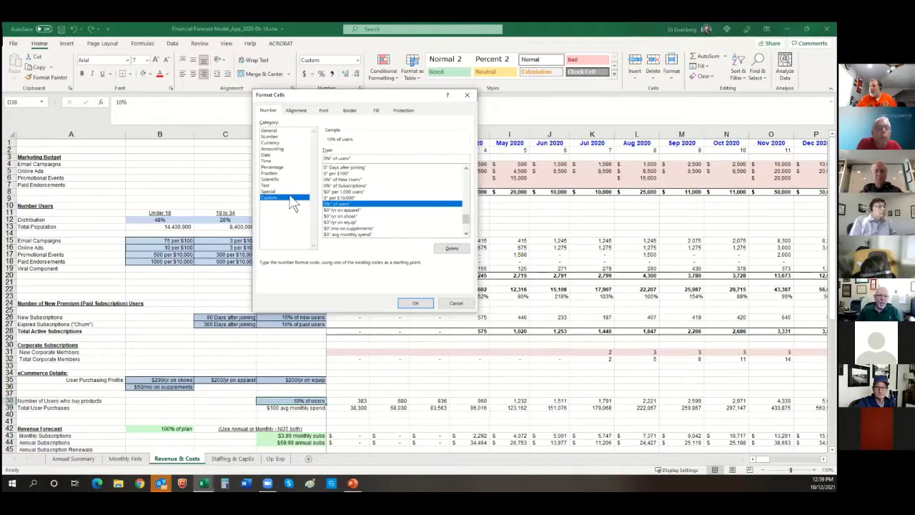
drag(348, 157, 336, 157)
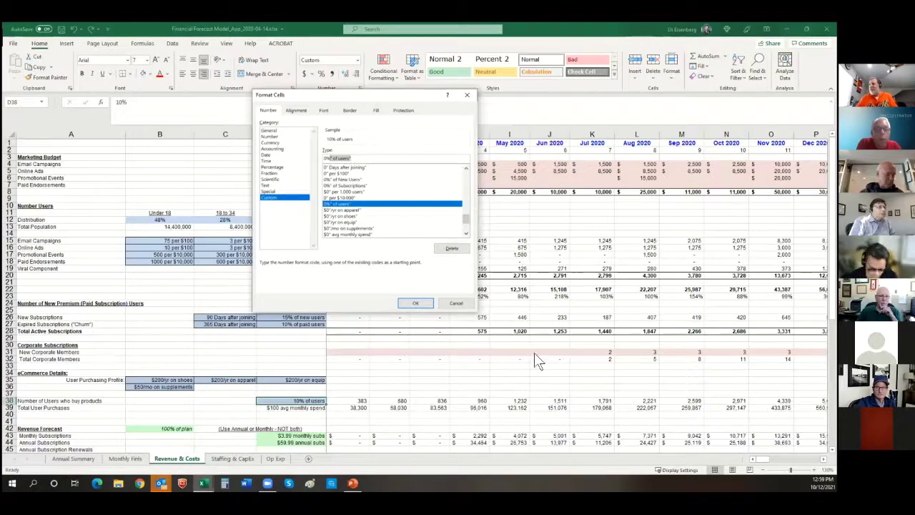
click(415, 303)
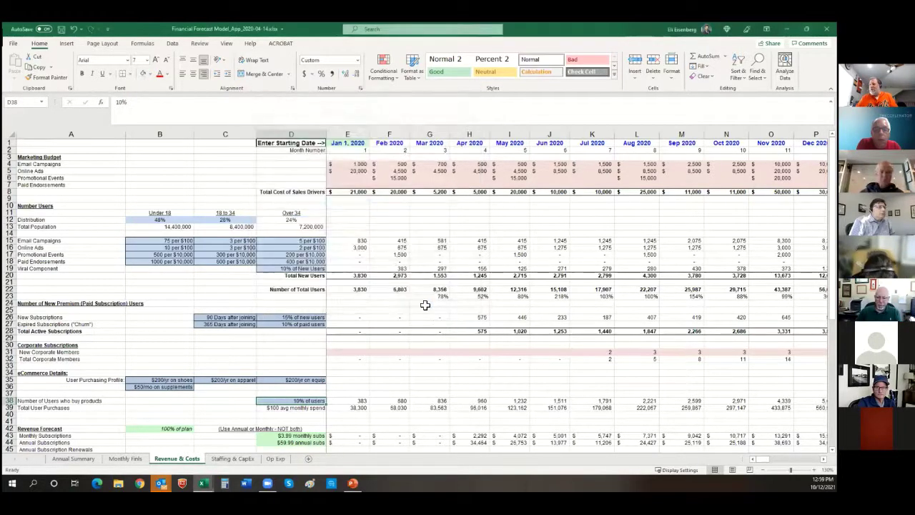
click(164, 242)
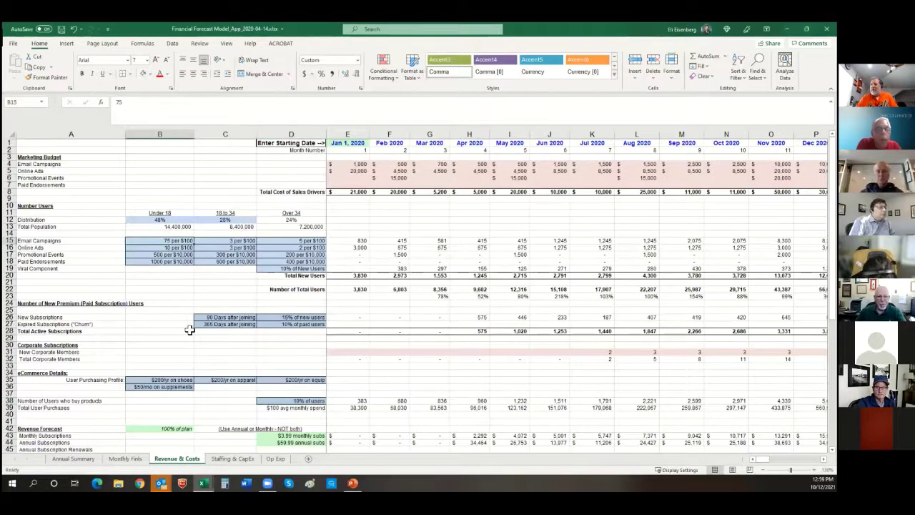
double_click(118, 102)
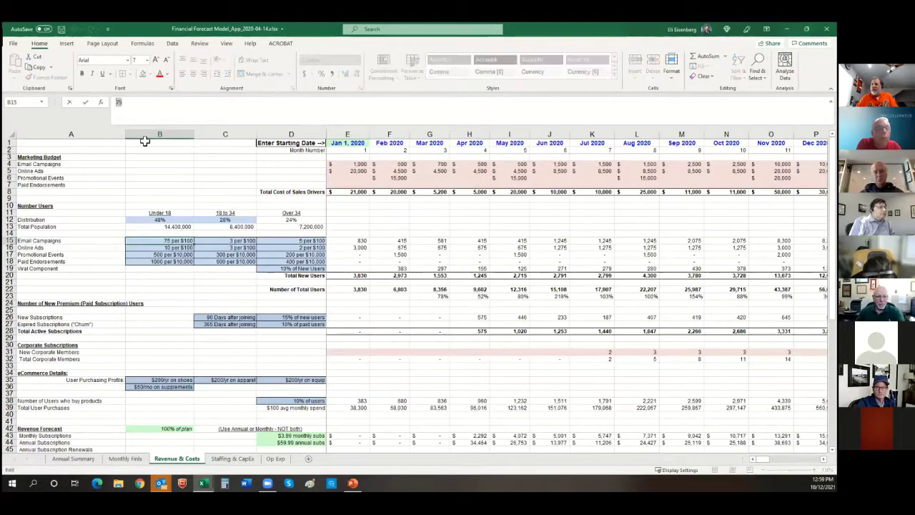
click(176, 254)
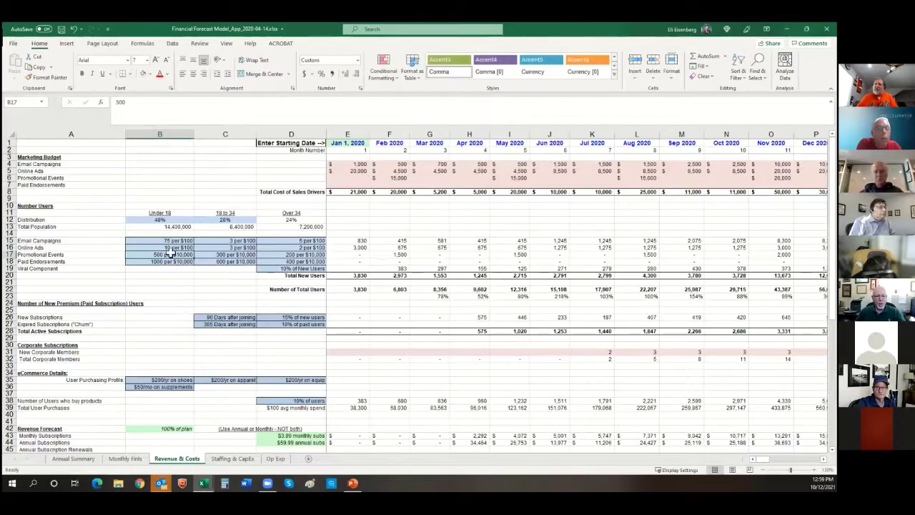
double_click(128, 108)
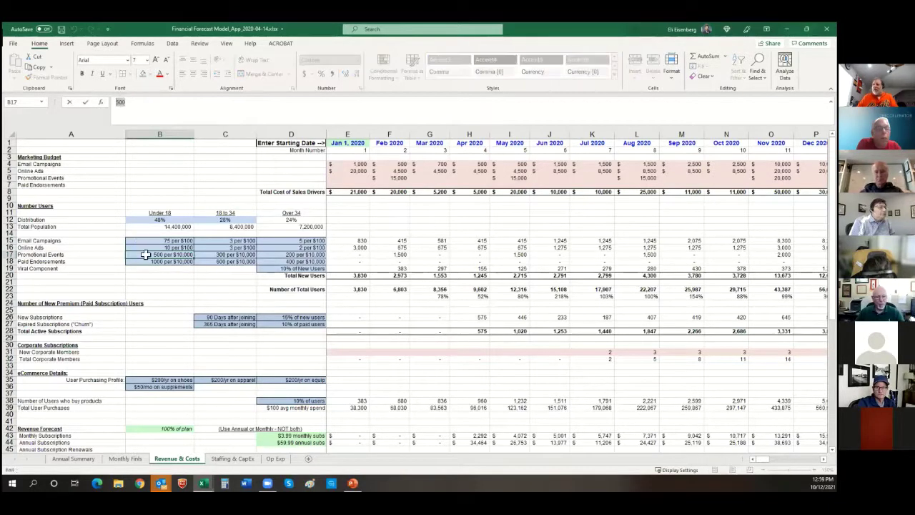
click(165, 289)
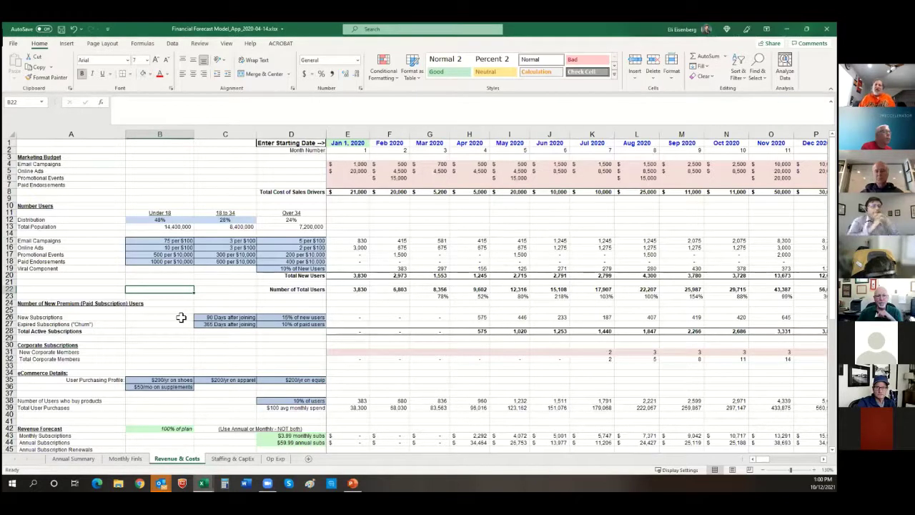
click(393, 242)
click(430, 243)
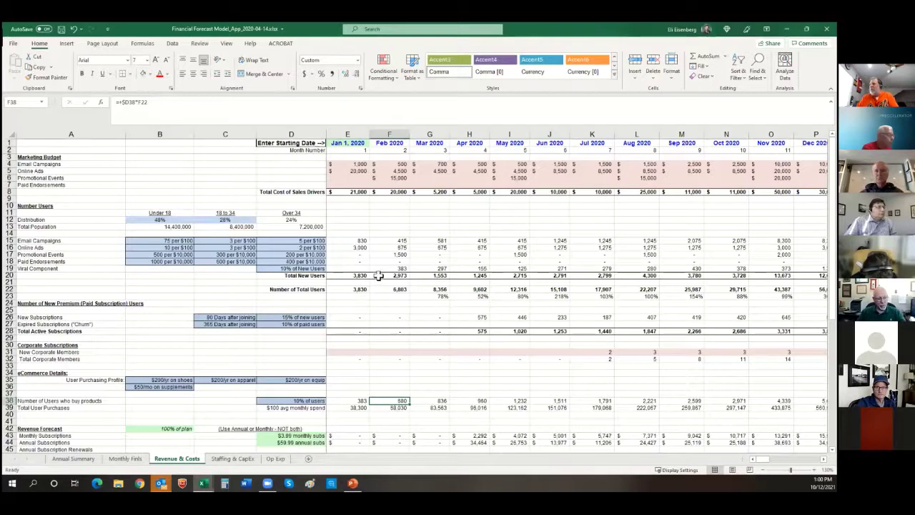
click(364, 249)
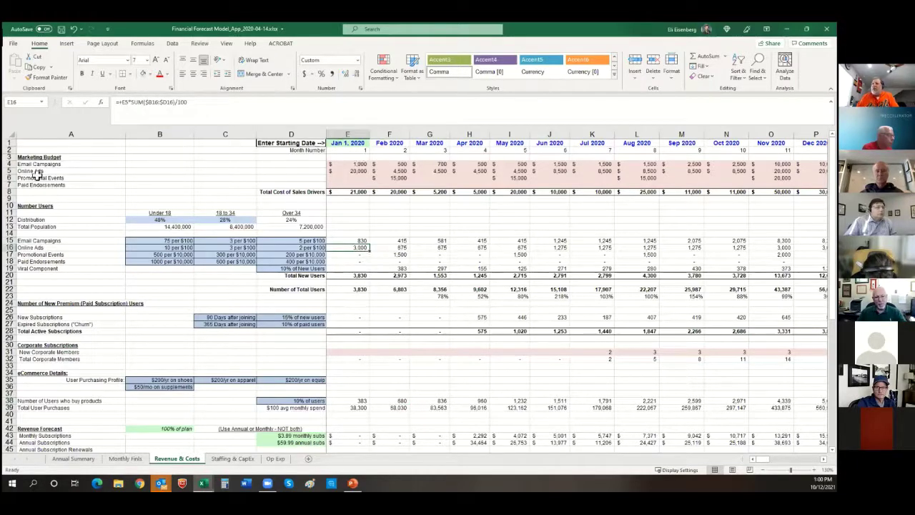
drag(11, 157, 10, 186)
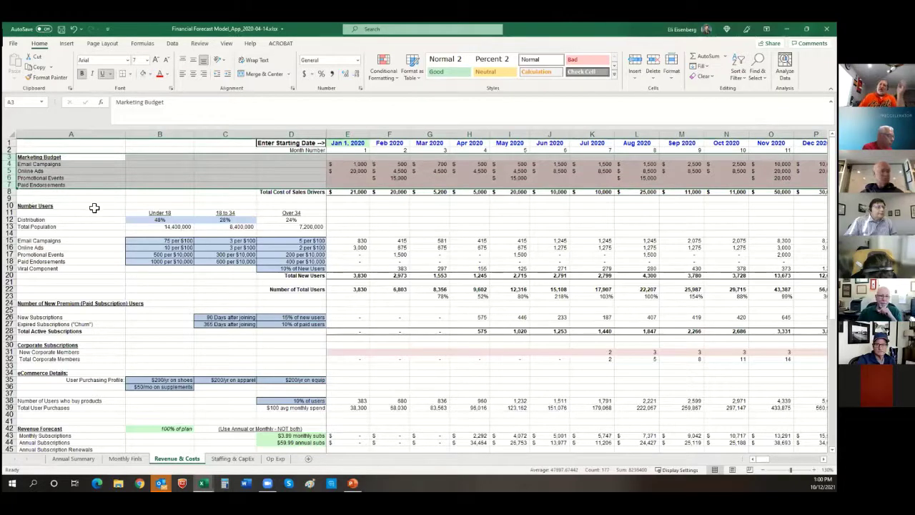
click(27, 164)
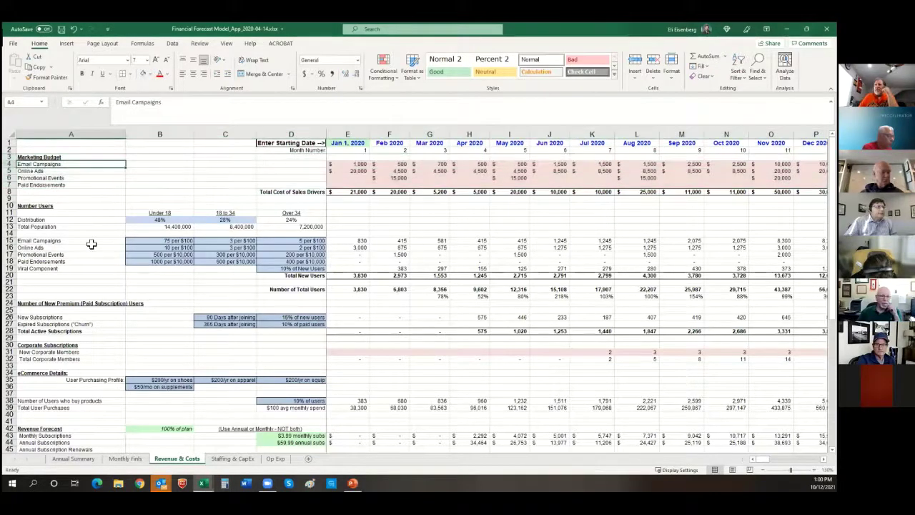
key(Down)
key(Down)
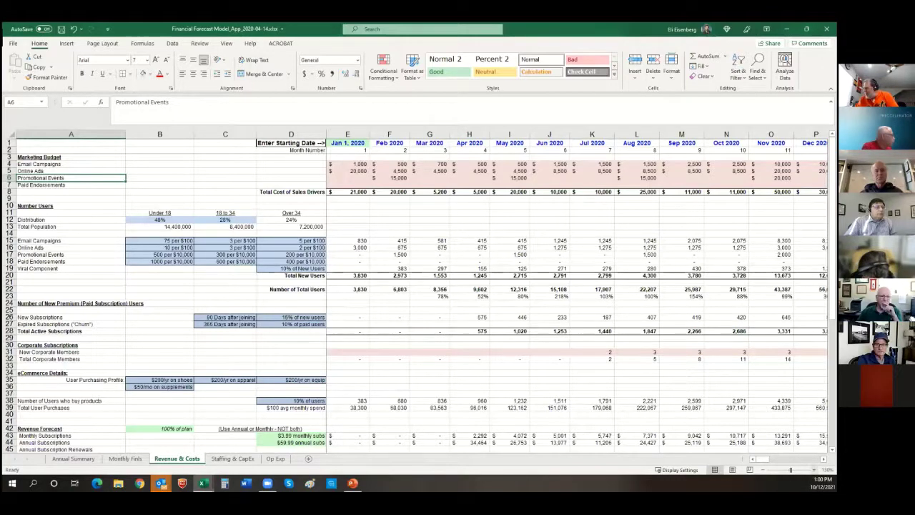
scroll(415, 293, up, 2)
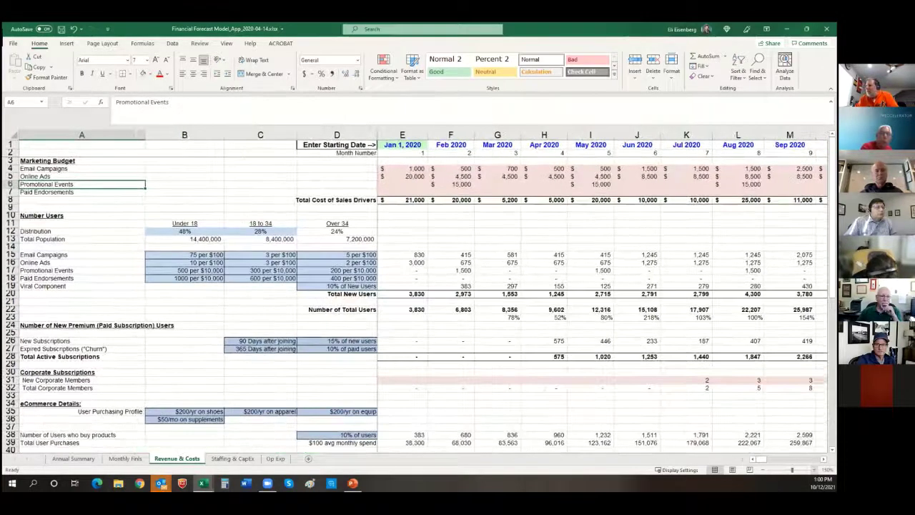
scroll(187, 179, up, 1)
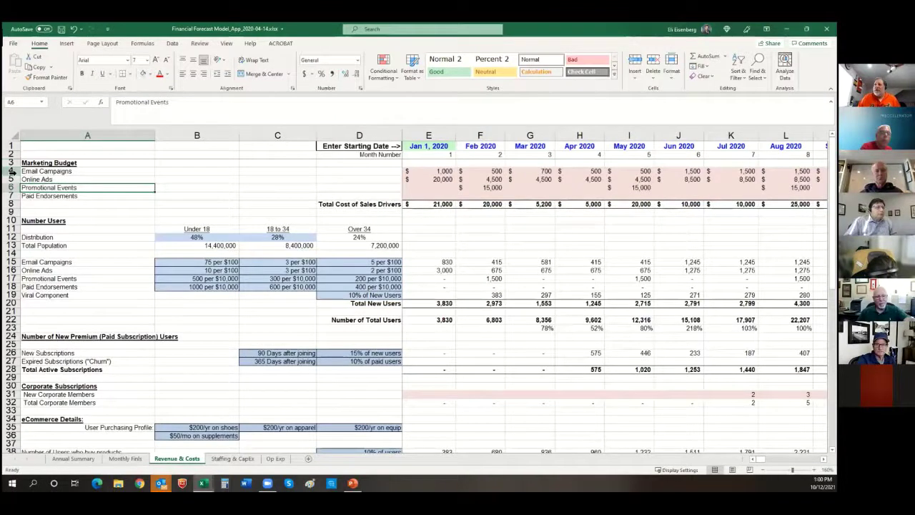
drag(12, 171, 16, 195)
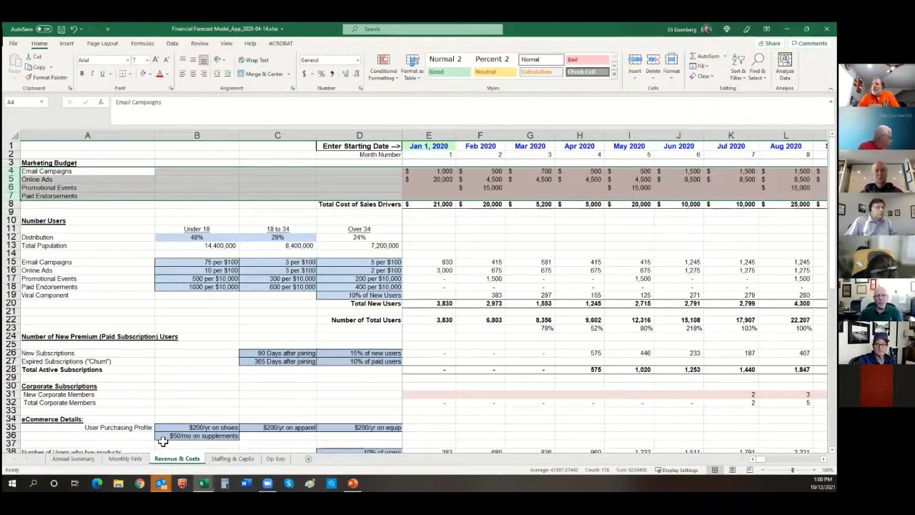
click(433, 172)
key(Right)
key(Right)
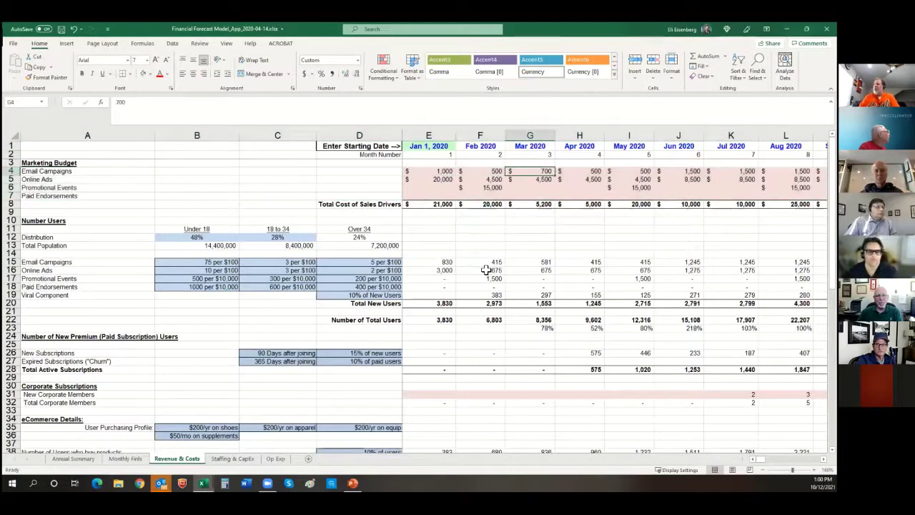
key(Left)
key(Left)
key(Down)
key(Right)
key(Right)
key(Down)
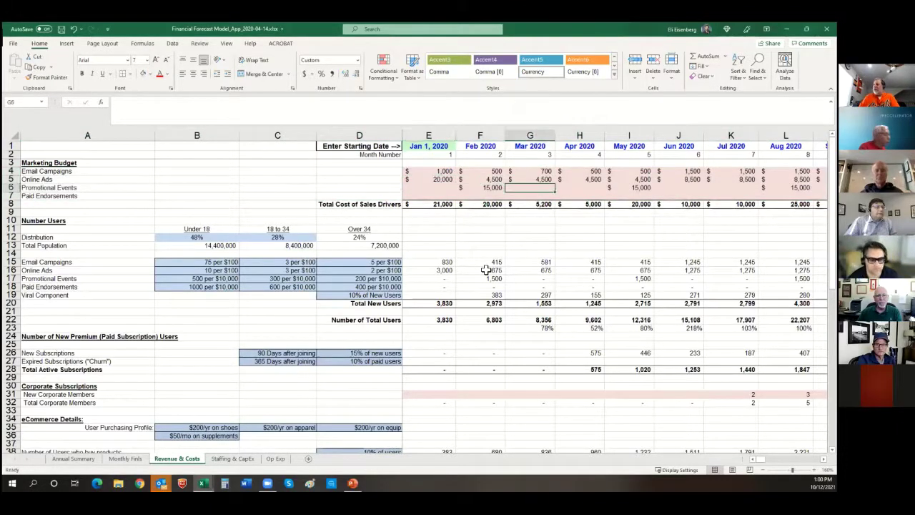
key(Left)
key(Up)
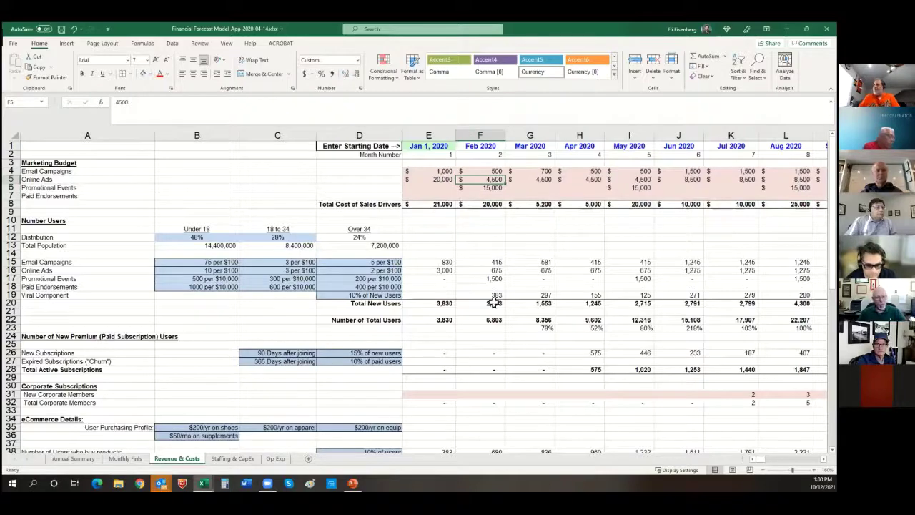
click(485, 262)
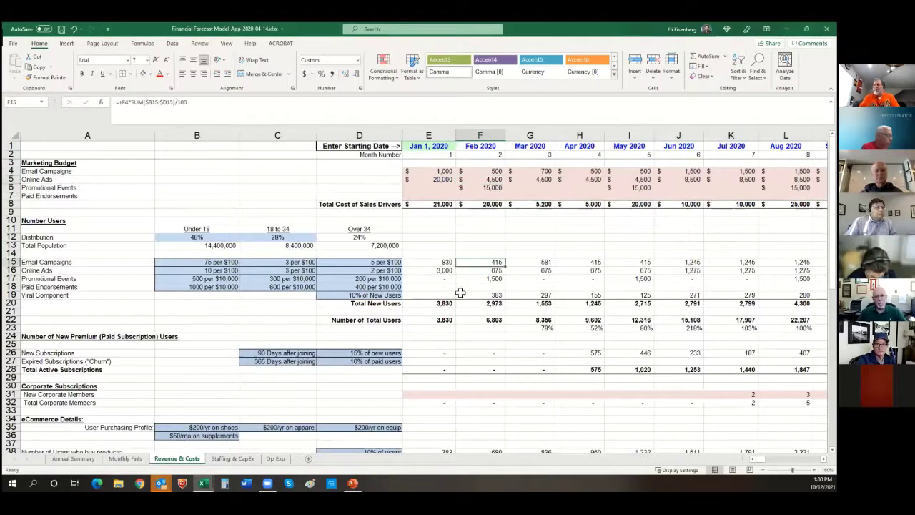
click(41, 221)
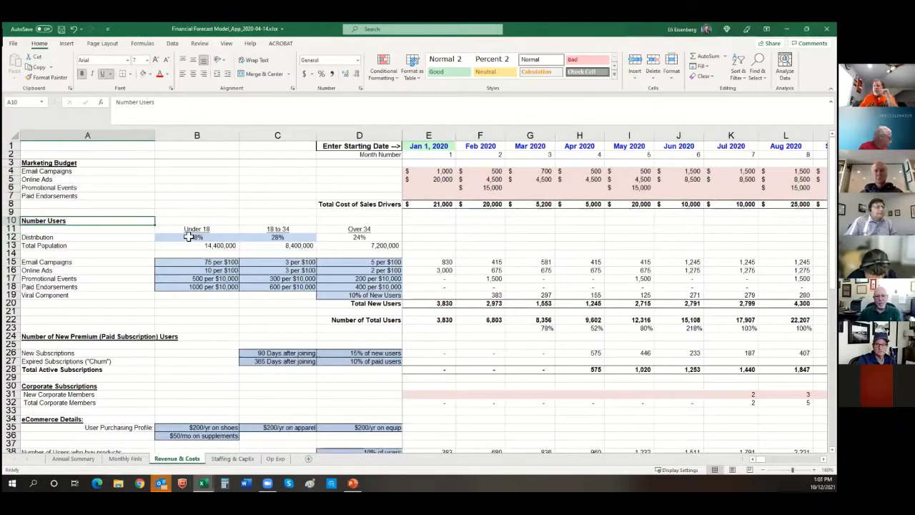
click(11, 237)
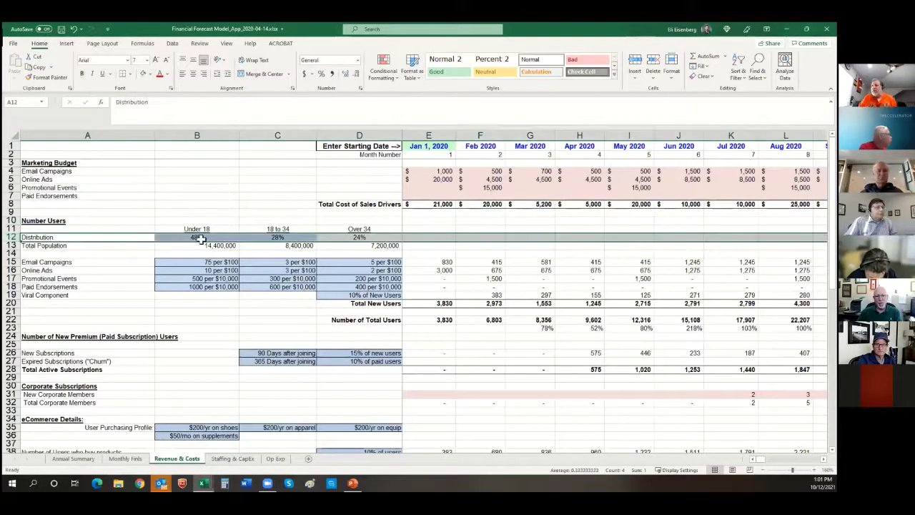
click(200, 237)
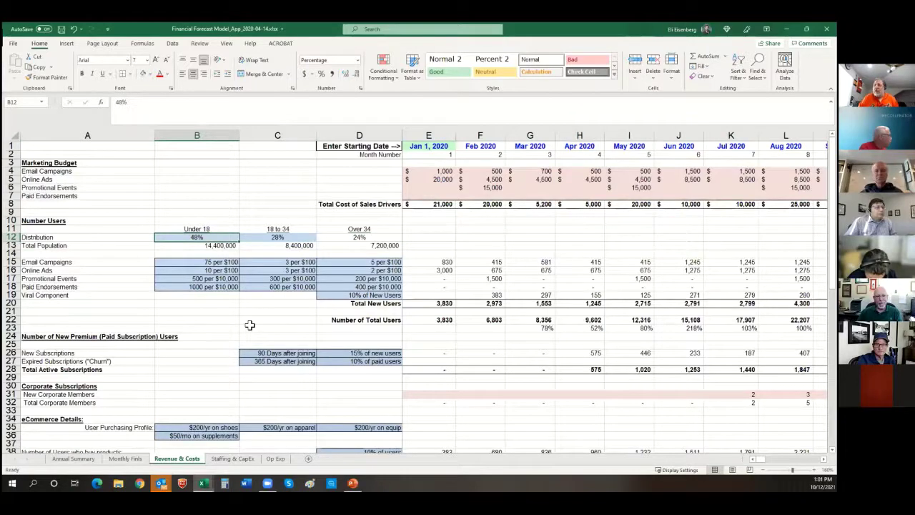
key(Right)
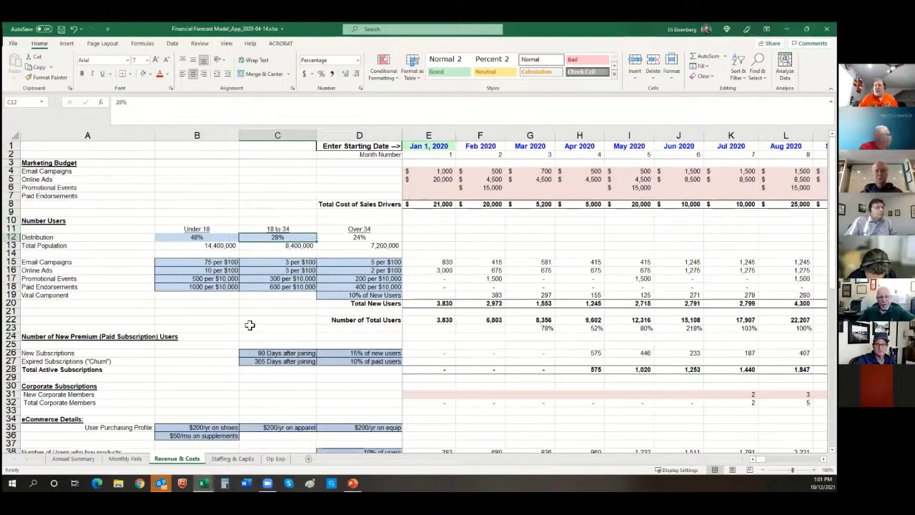
key(Right)
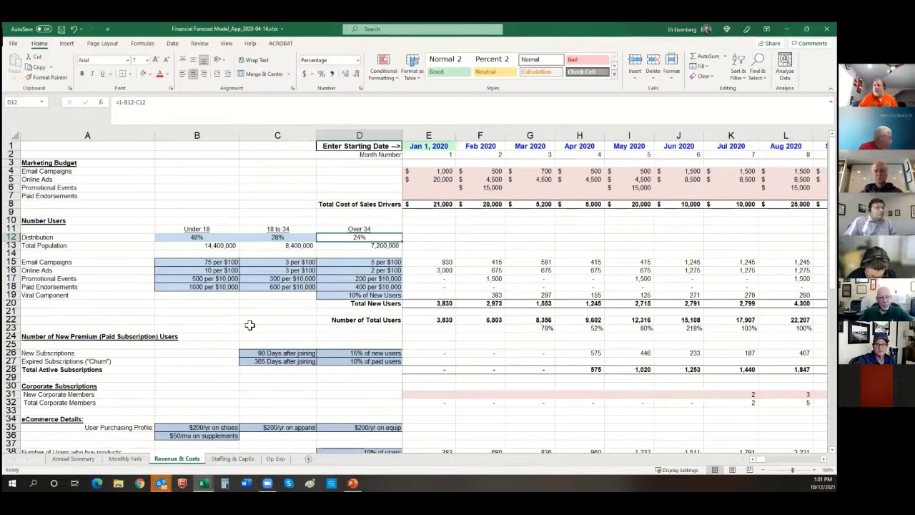
key(Down)
key(Down)
key(Down)
key(Left)
key(Left)
key(Left)
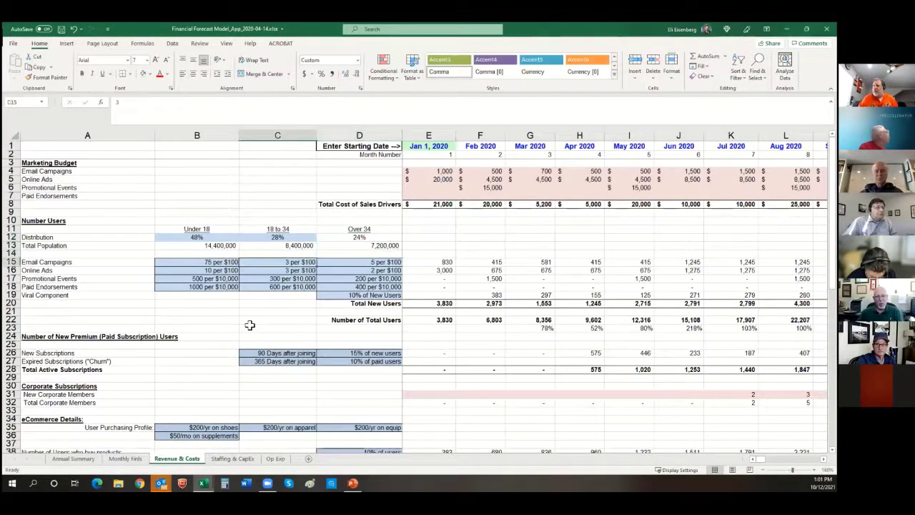
key(Right)
key(Right)
key(Right)
key(Down)
key(Left)
key(Left)
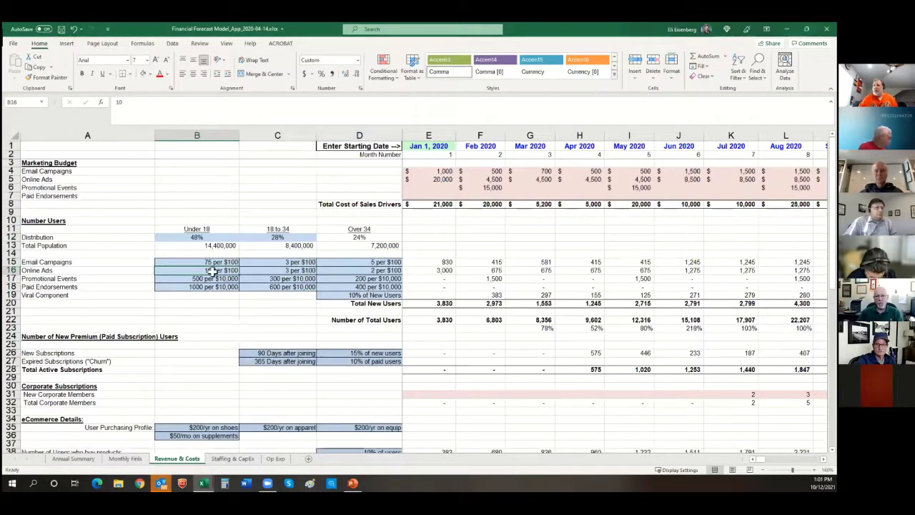
click(13, 270)
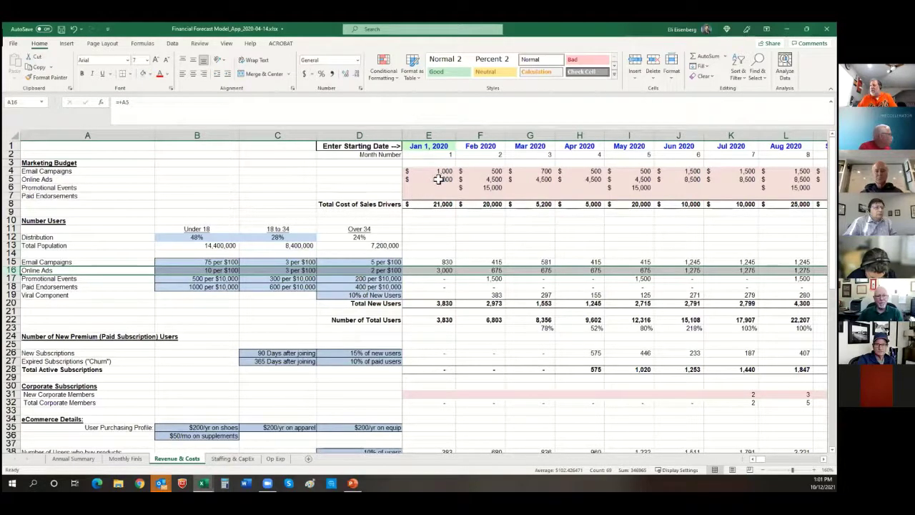
click(439, 271)
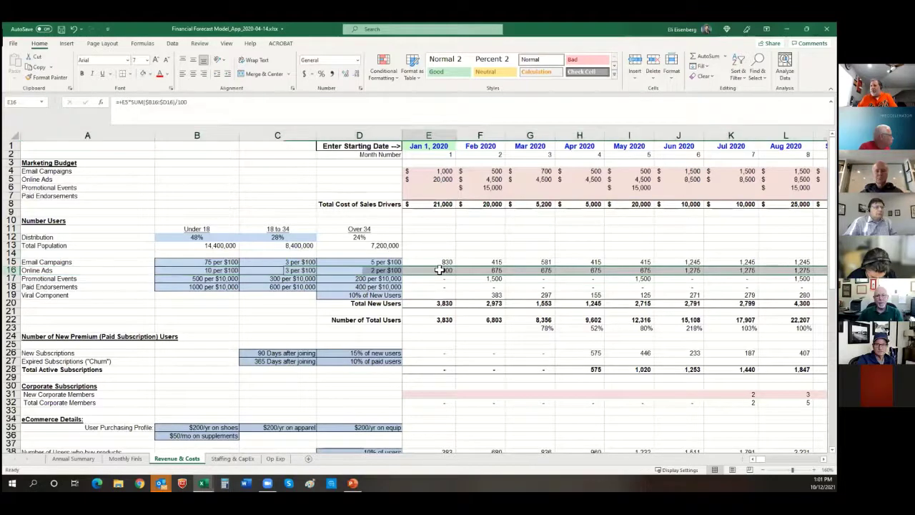
click(435, 180)
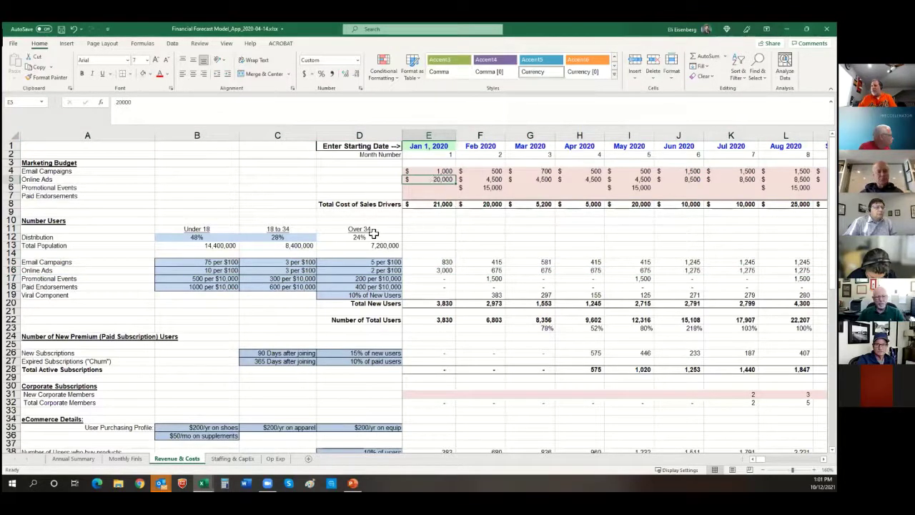
click(213, 278)
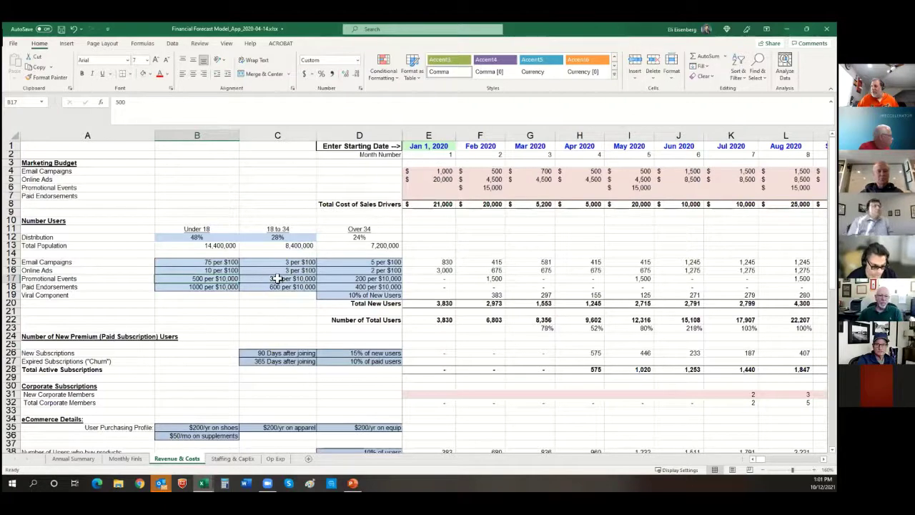
click(30, 269)
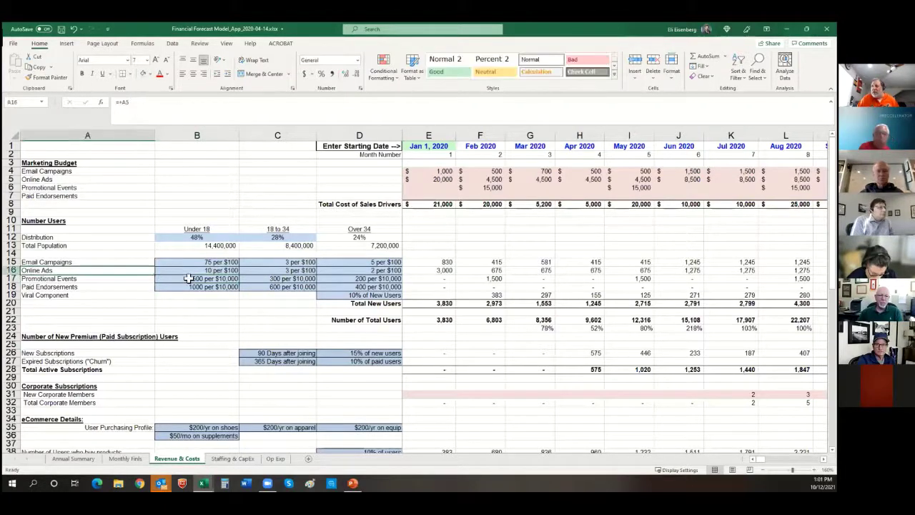
click(202, 270)
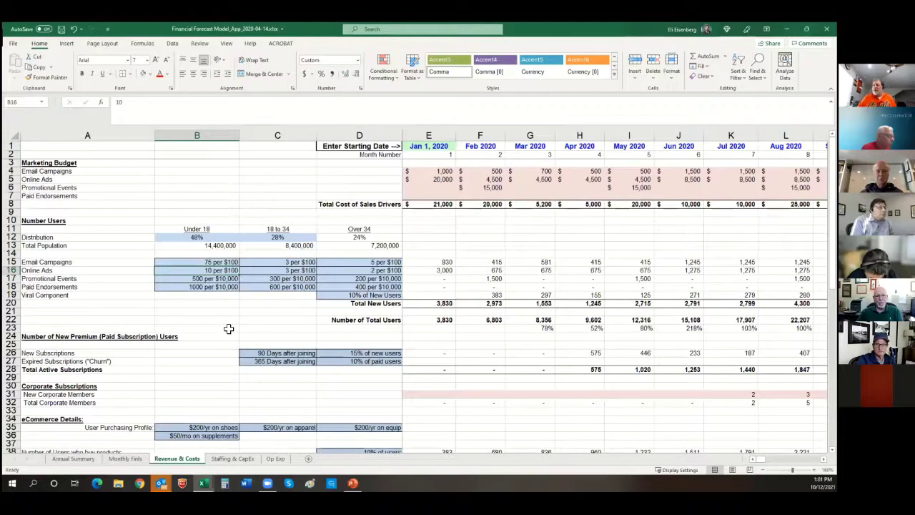
click(262, 270)
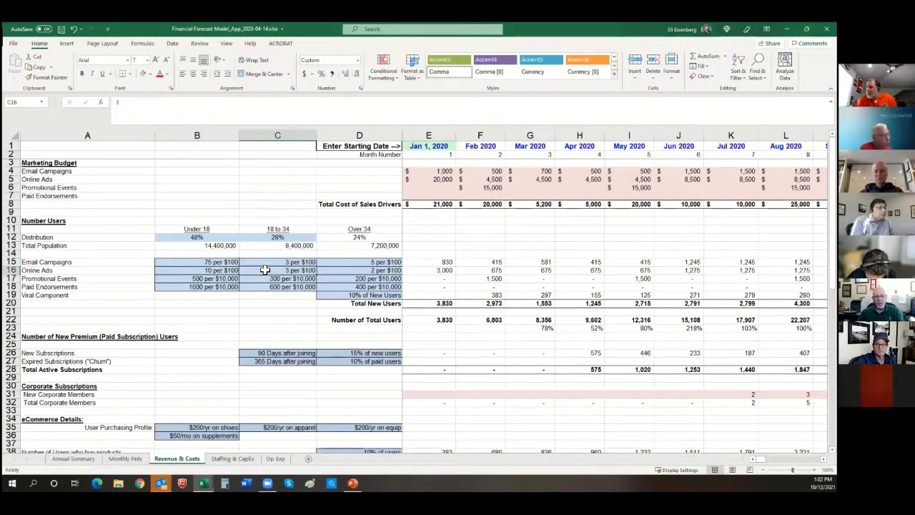
click(436, 270)
key(ctrl+bracketleft)
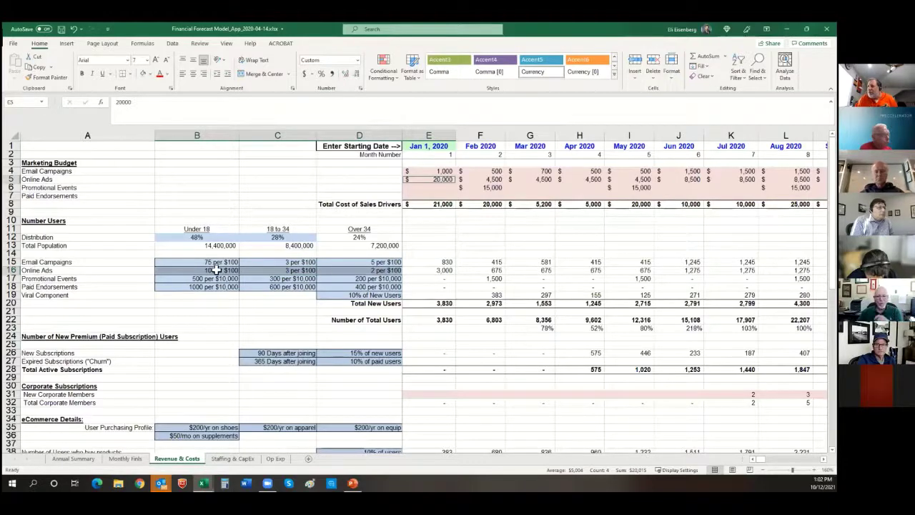
click(216, 269)
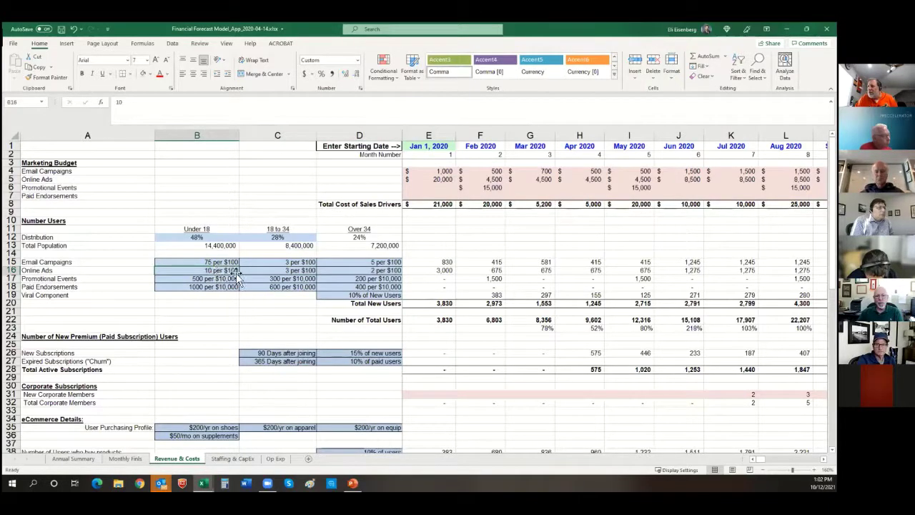
click(286, 269)
click(426, 270)
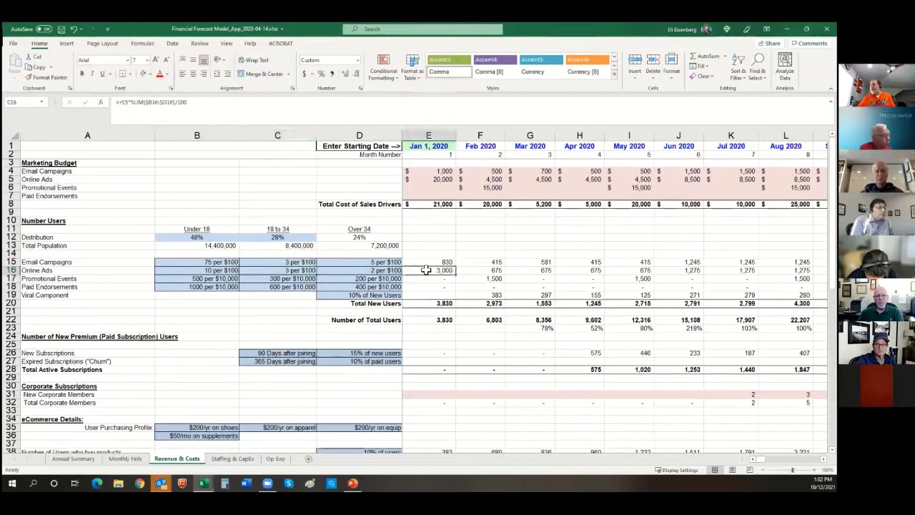
click(434, 179)
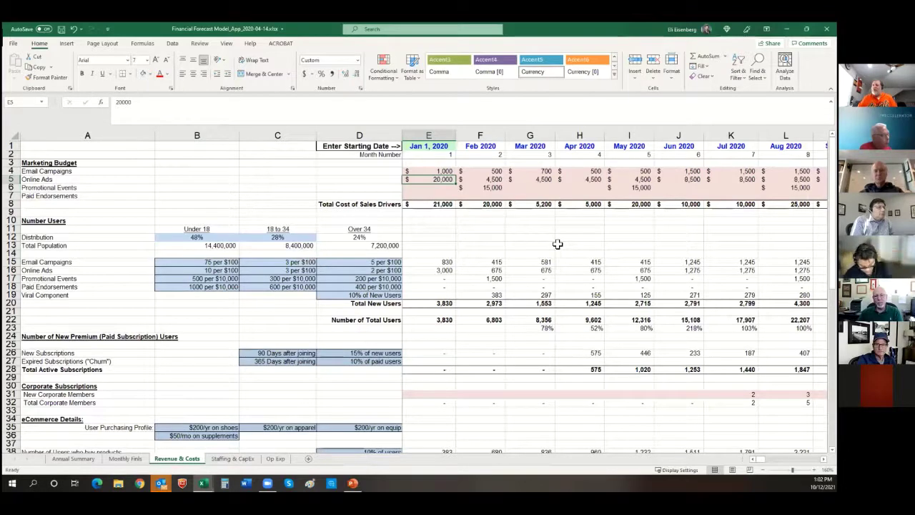
Step: Set the January Online Ads budget to 10,000 and check the recalculated users and age-group rates
text(10,0)
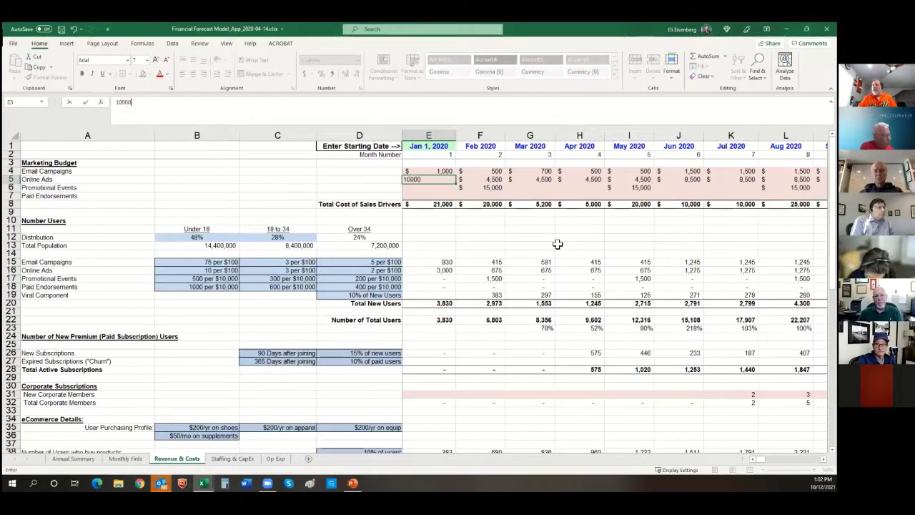
text(00)
key(Return)
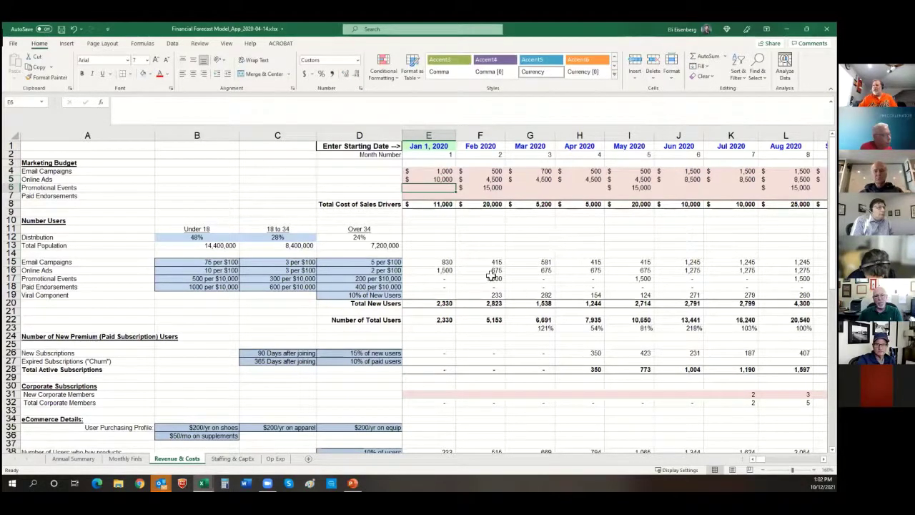
click(450, 270)
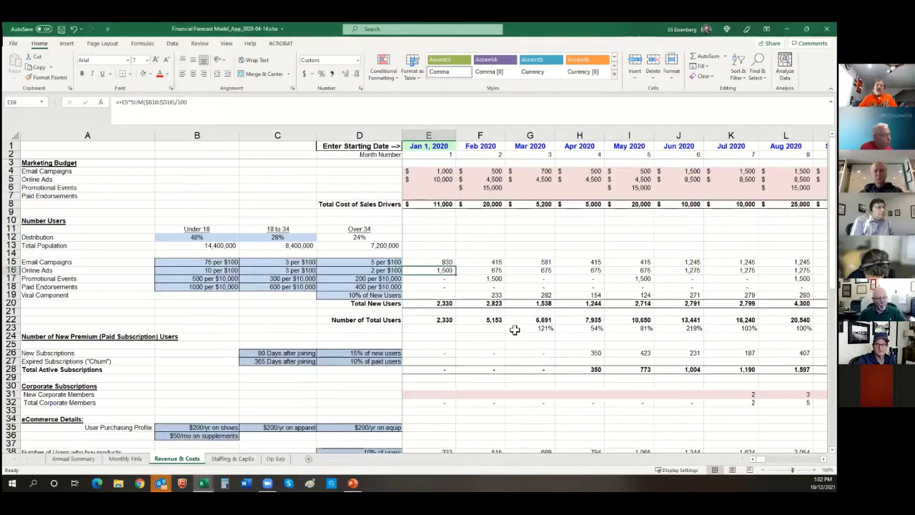
click(346, 270)
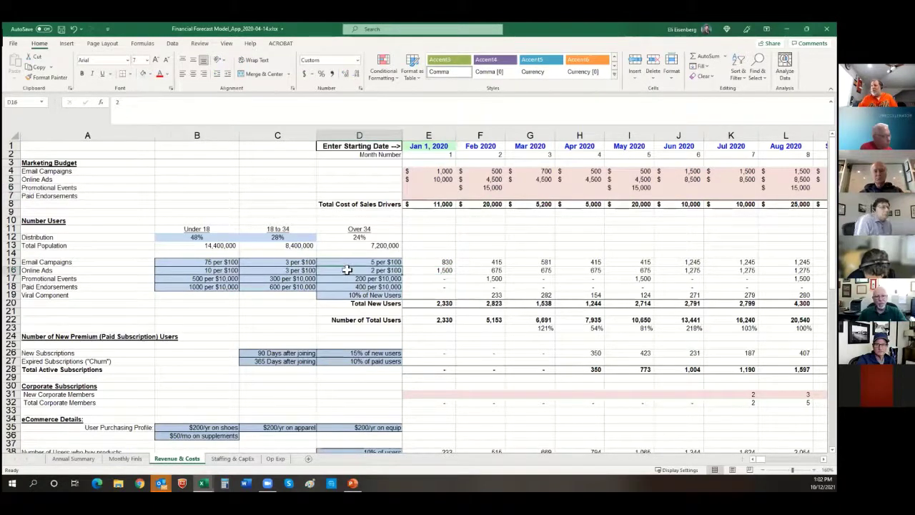
Step: Change the under-18 Online Ads rate to 25 per $100 and inspect the recalculated user formulas
click(206, 270)
text(25)
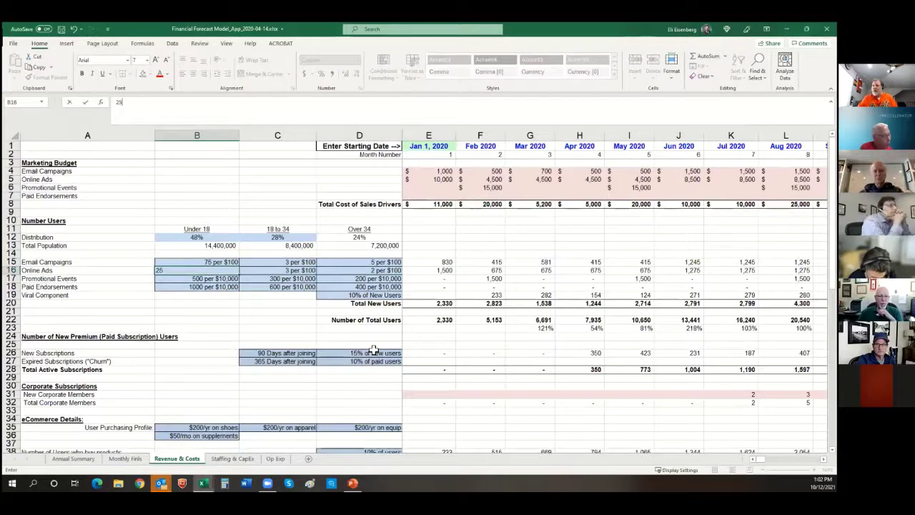
key(Return)
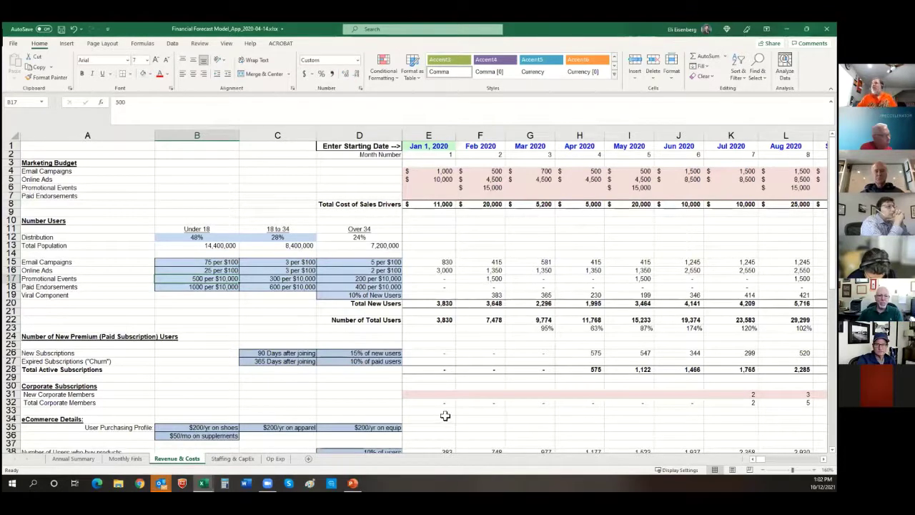
click(438, 269)
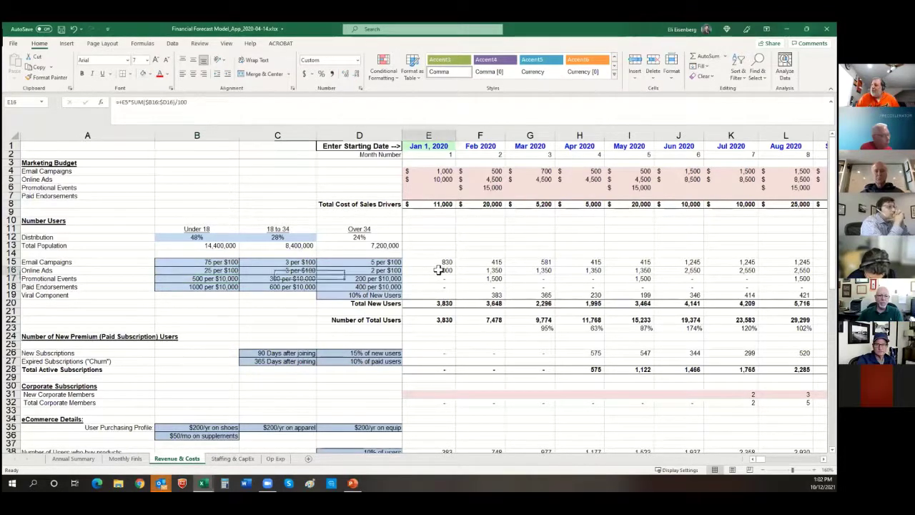
key(Right)
key(Right)
key(Right)
key(Right)
key(Right)
key(Right)
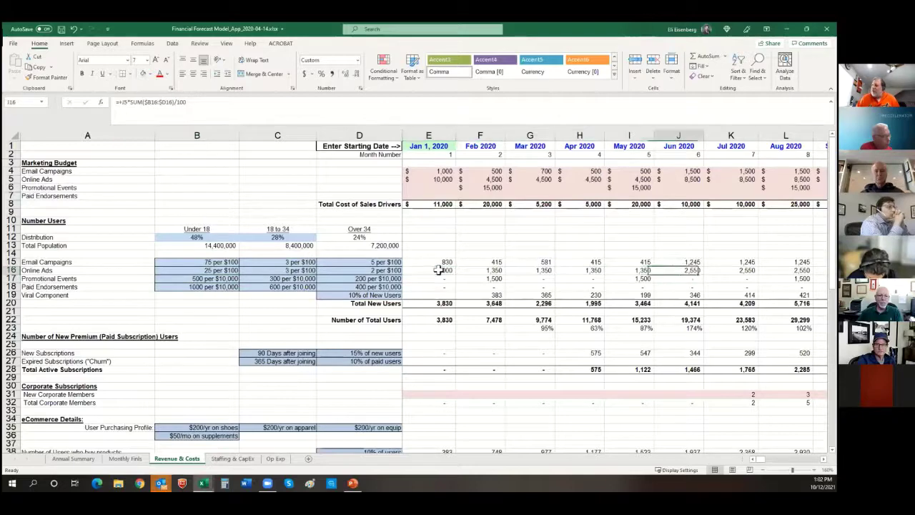
key(Left)
key(Left)
key(Left)
key(Left)
key(Left)
key(Left)
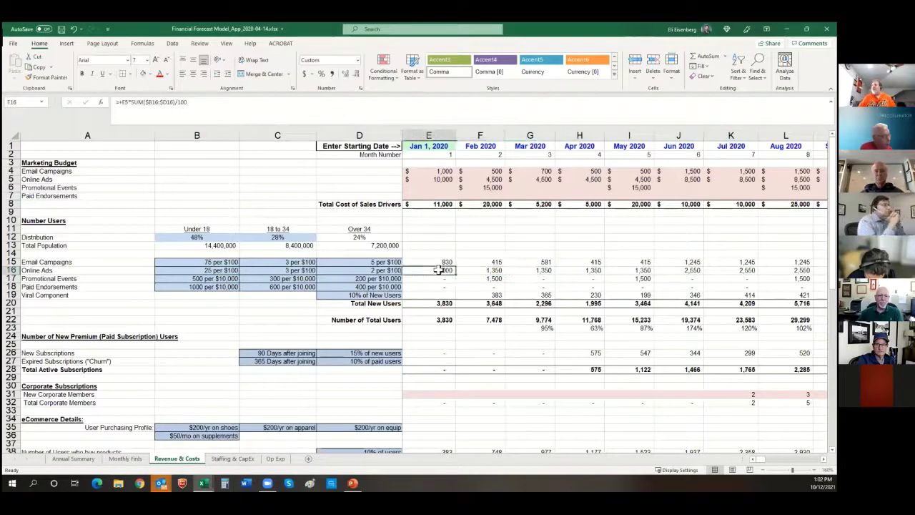
key(Down)
key(Down)
key(Down)
key(Down)
key(Down)
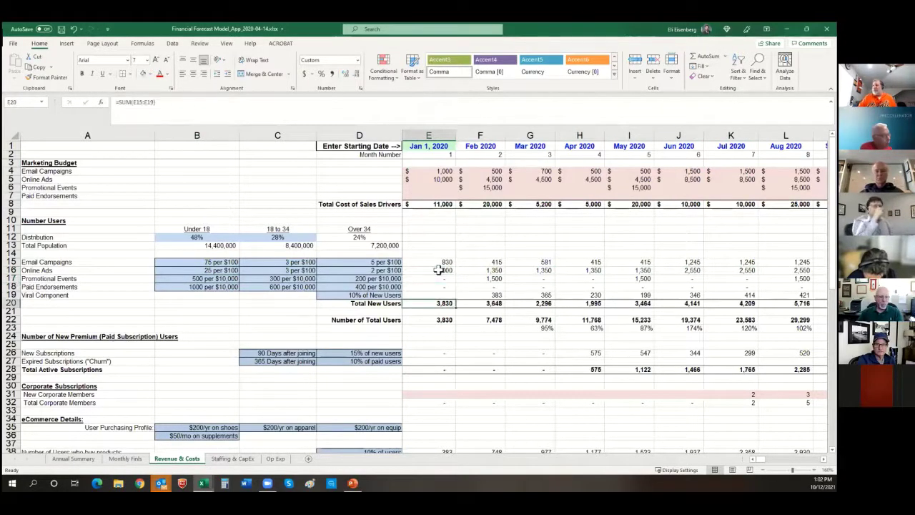
key(Down)
key(Down)
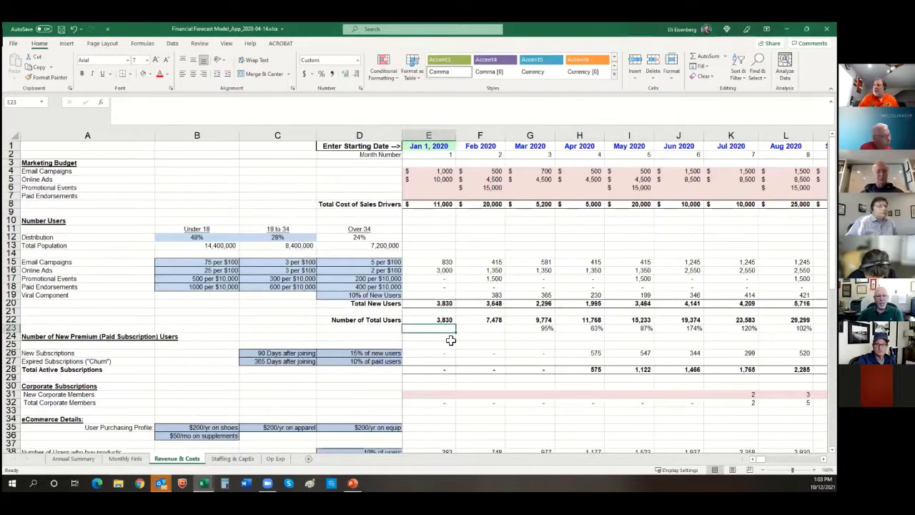
Step: Review the paid subscription assumptions: 90 days after joining, 15% of new users, 365-day churn, 10% of paid users
scroll(449, 338, down, 2)
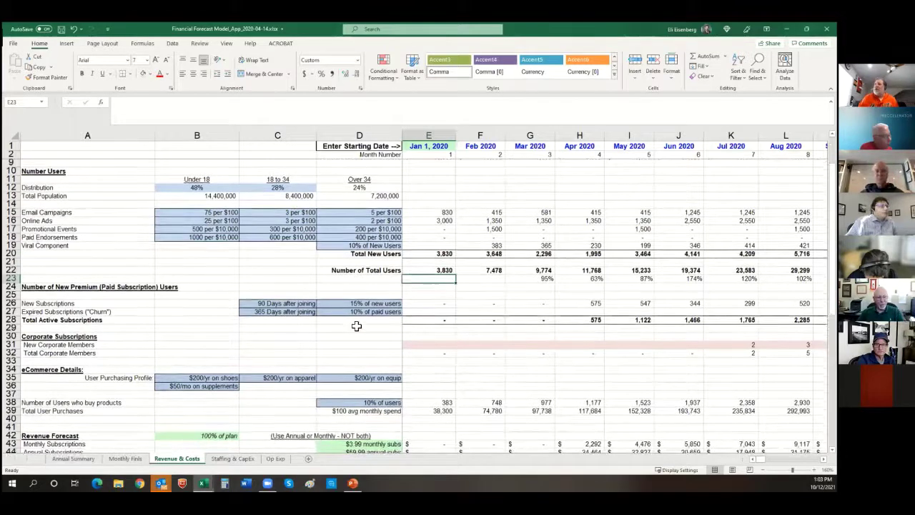
click(43, 287)
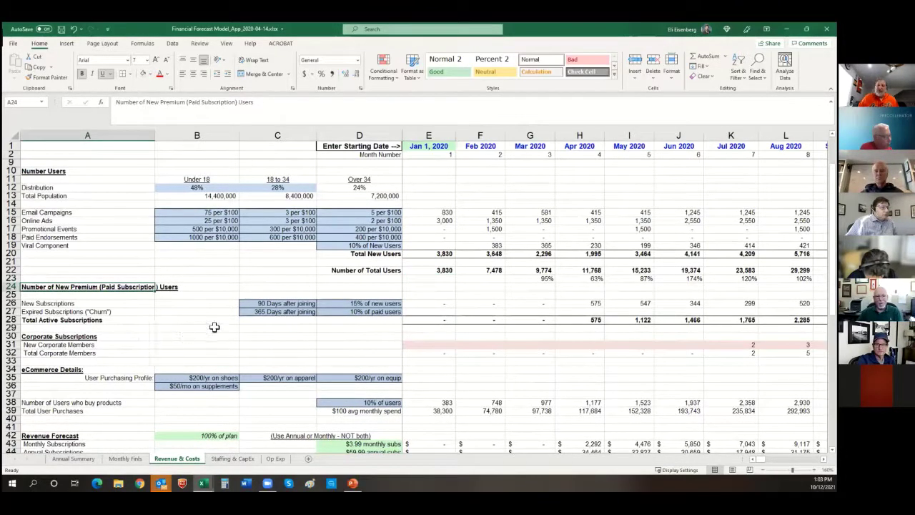
click(275, 304)
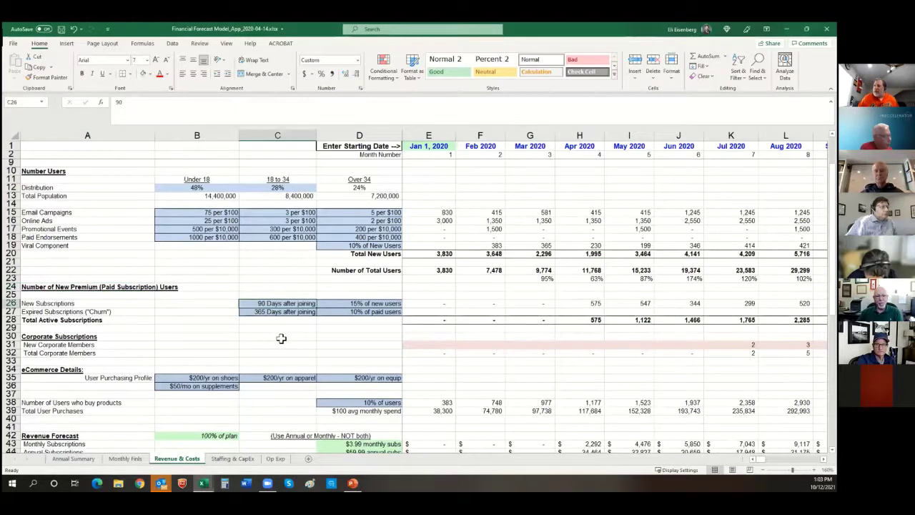
key(Right)
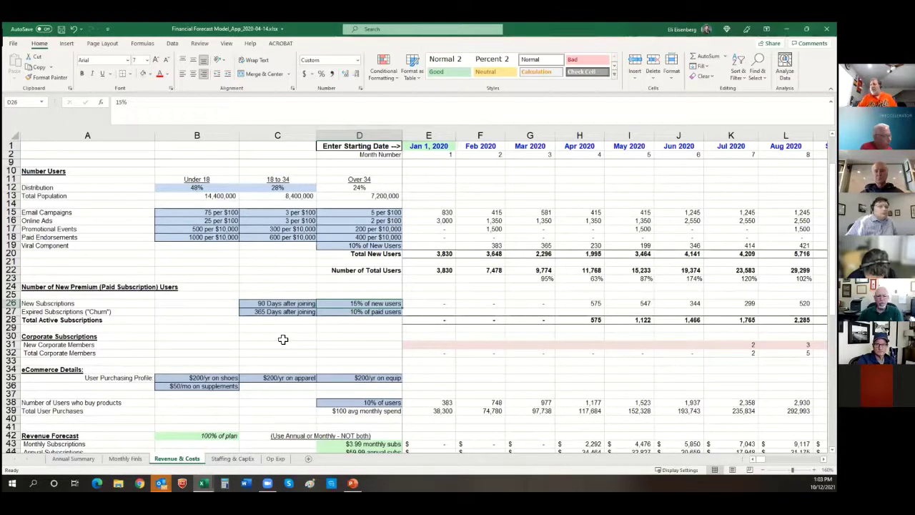
key(Down)
key(Left)
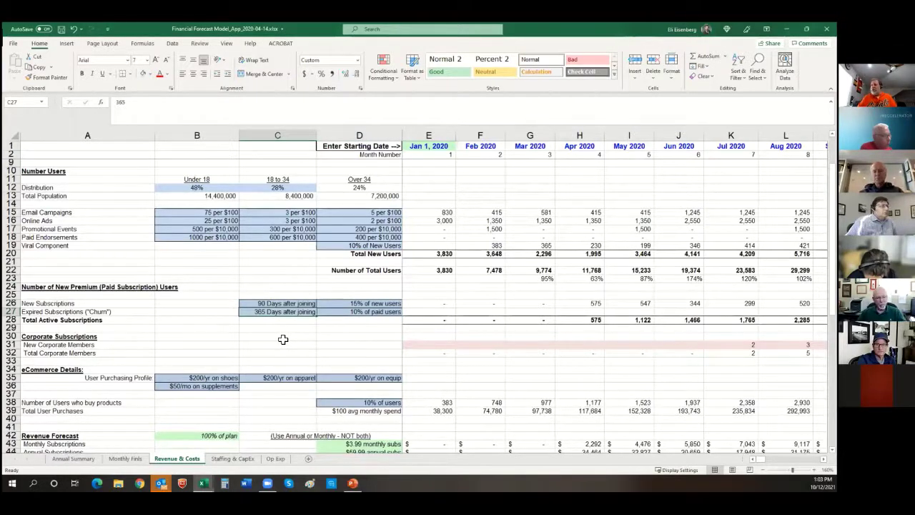
key(Right)
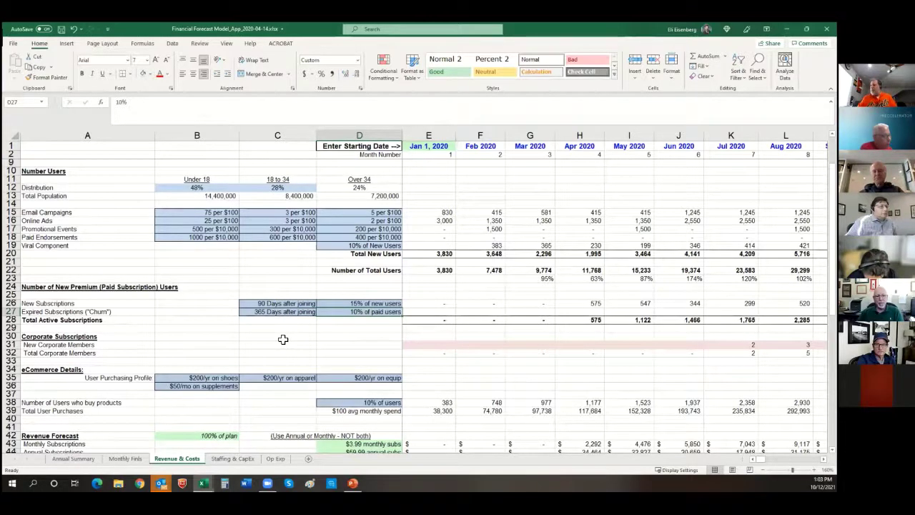
Step: Inspect the February new subscriptions, March Total New Users and April new subscriptions formulas
key(Up)
key(Right)
key(Right)
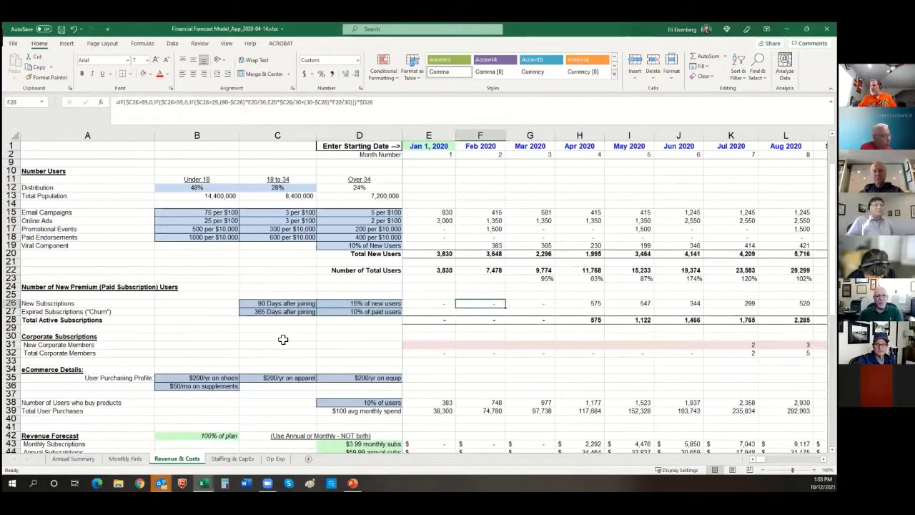
key(Left)
key(Delete)
key(Up)
key(Up)
key(Up)
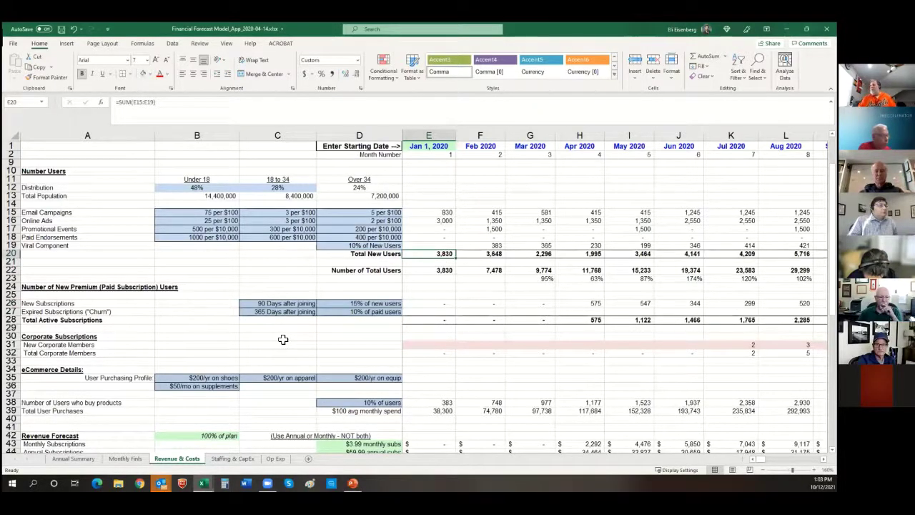
key(Right)
key(Right)
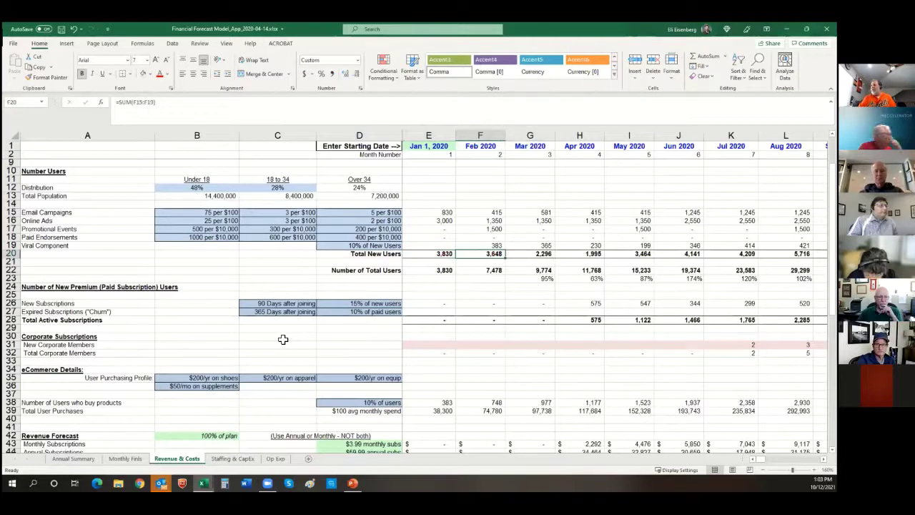
key(Right)
key(Down)
key(Down)
key(Down)
key(Down)
key(Down)
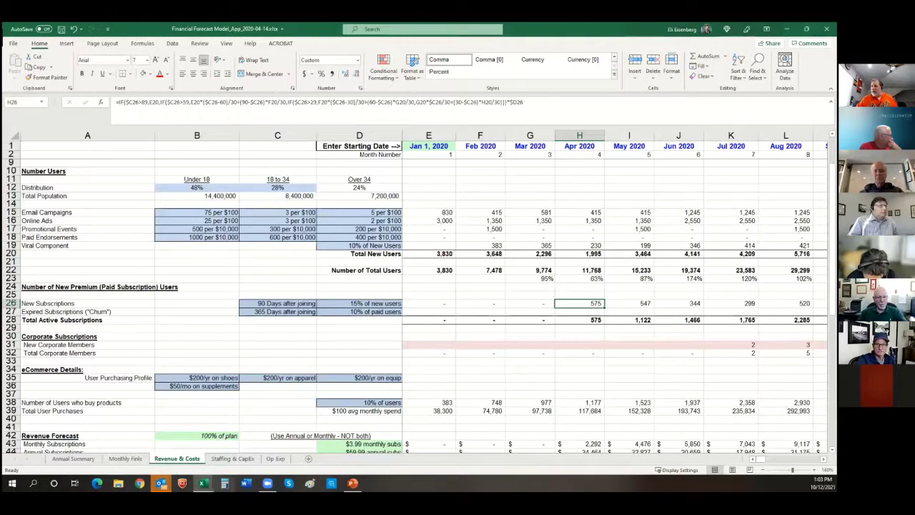
Step: Select the Total New Users figures to view their sum, then pick empty cell D30 for a scratch calculation
mouse_move(226, 482)
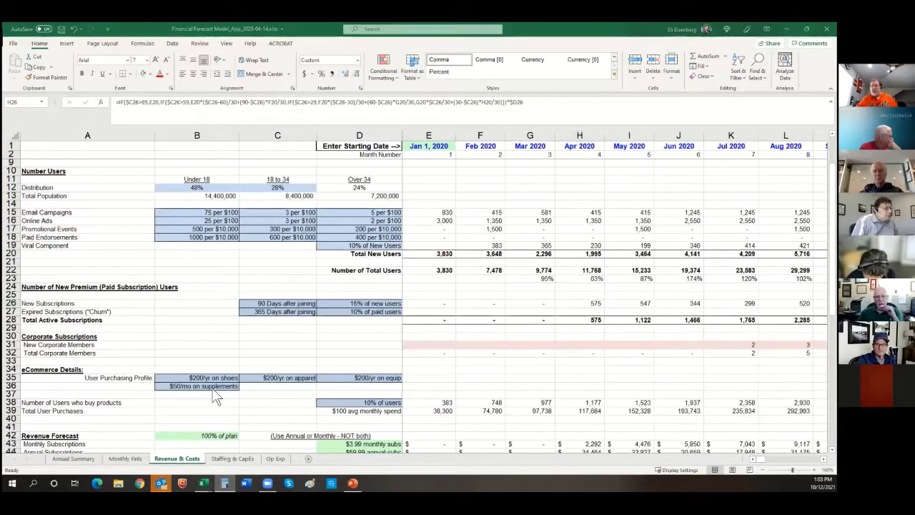
key(Up)
key(Up)
key(Up)
key(Up)
key(Up)
key(Up)
key(Left)
key(Left)
key(Left)
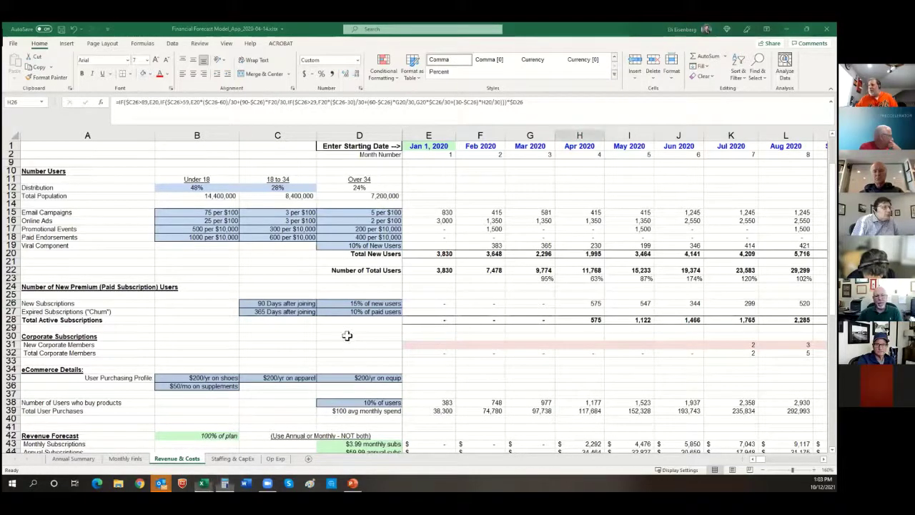
key(shift+Right)
key(shift+Right)
key(shift+Right)
click(352, 340)
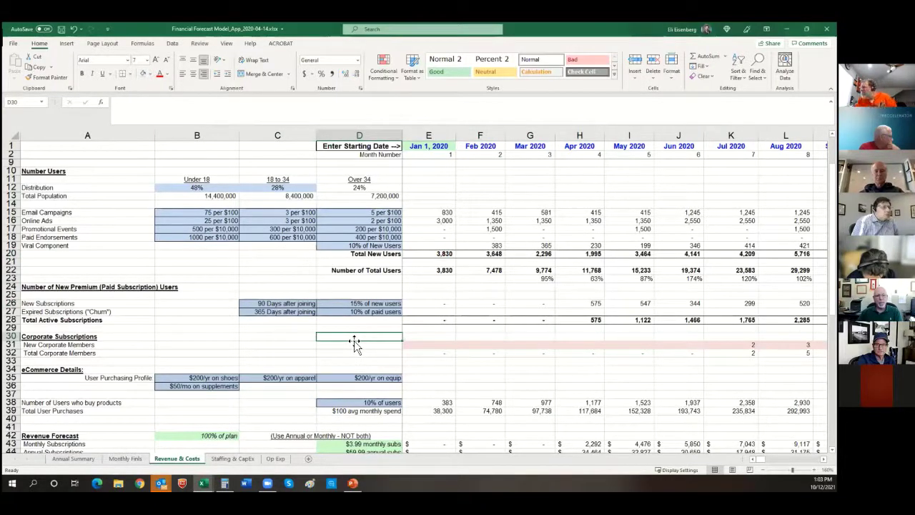
Step: Enter 3830 in D30, calculate 10% of it below, then delete both scratch cells
text(3830)
key(Return)
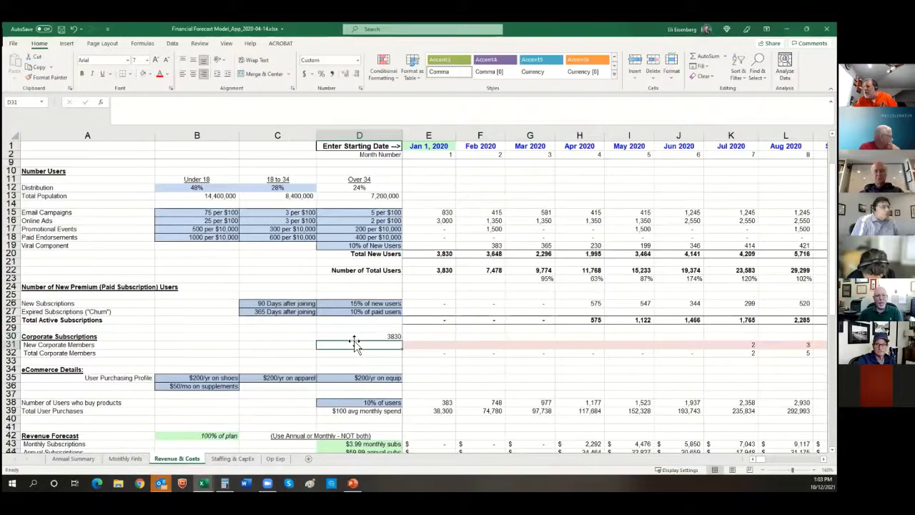
text(+)
key(Up)
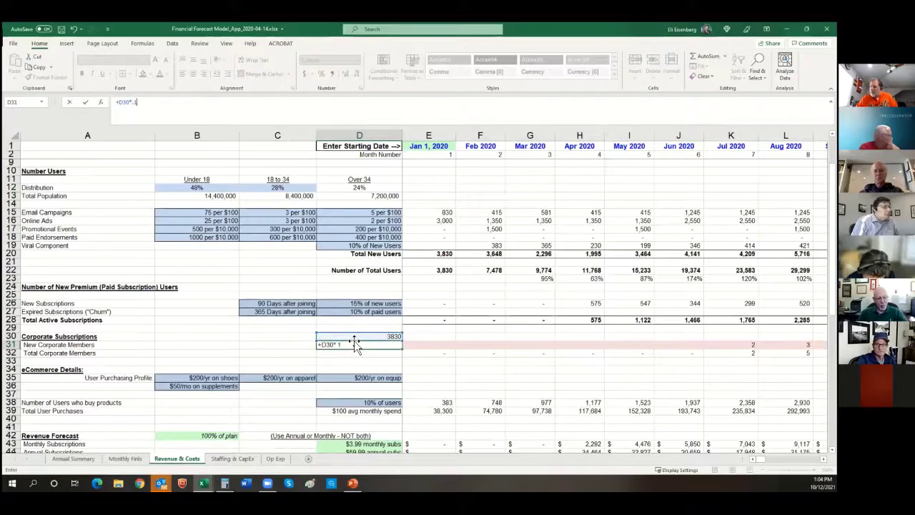
text(*.1)
key(Return)
drag(388, 336, 389, 344)
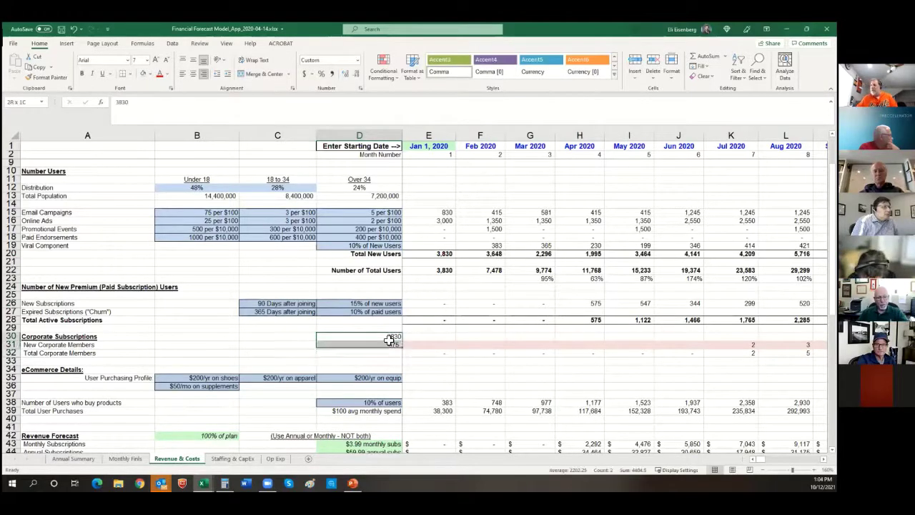
key(Delete)
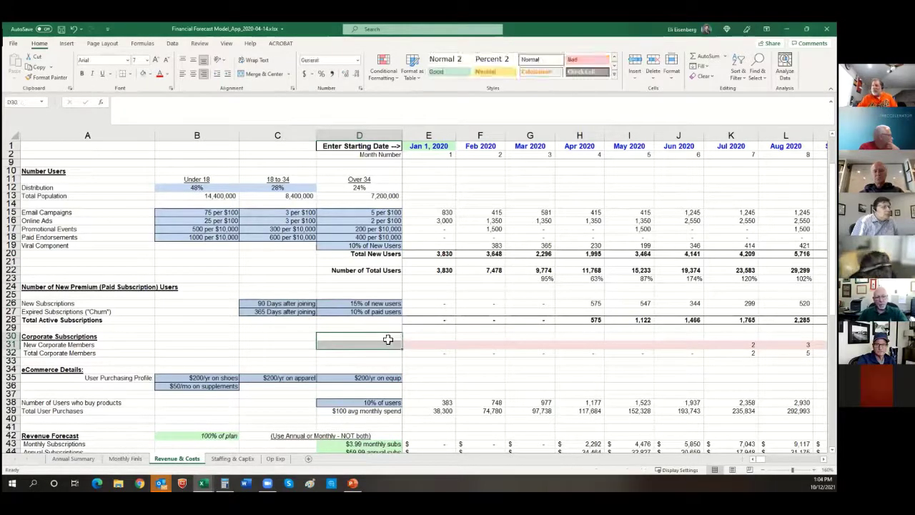
Step: Inspect the April new subscriptions formula and the April–May Total Active Subscriptions formulas without changes
click(567, 301)
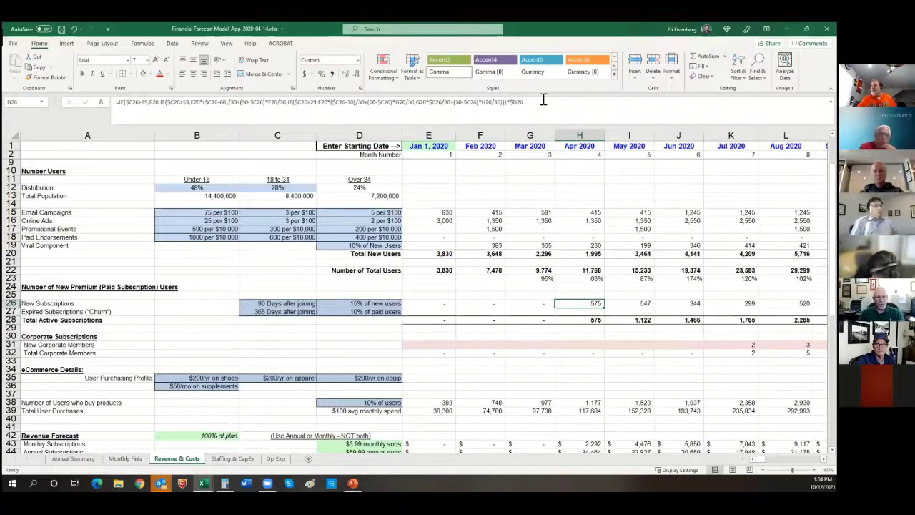
drag(539, 100, 133, 114)
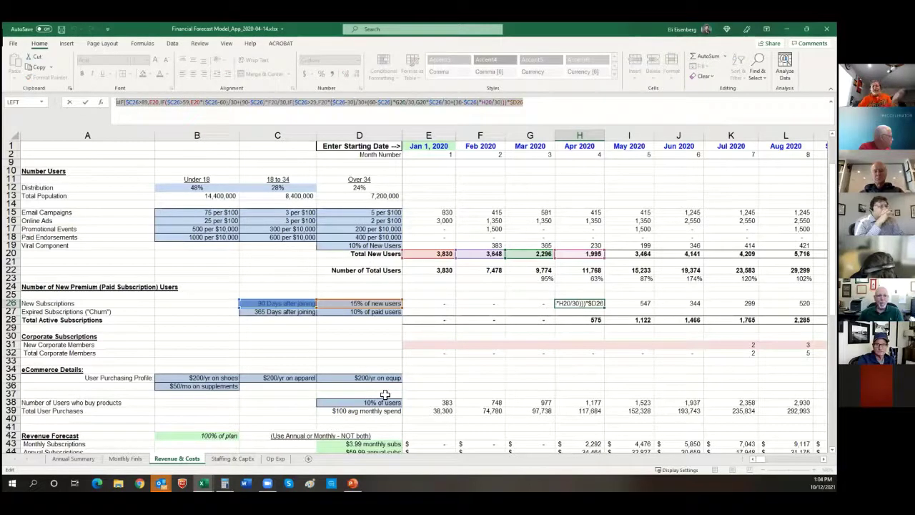
key(Escape)
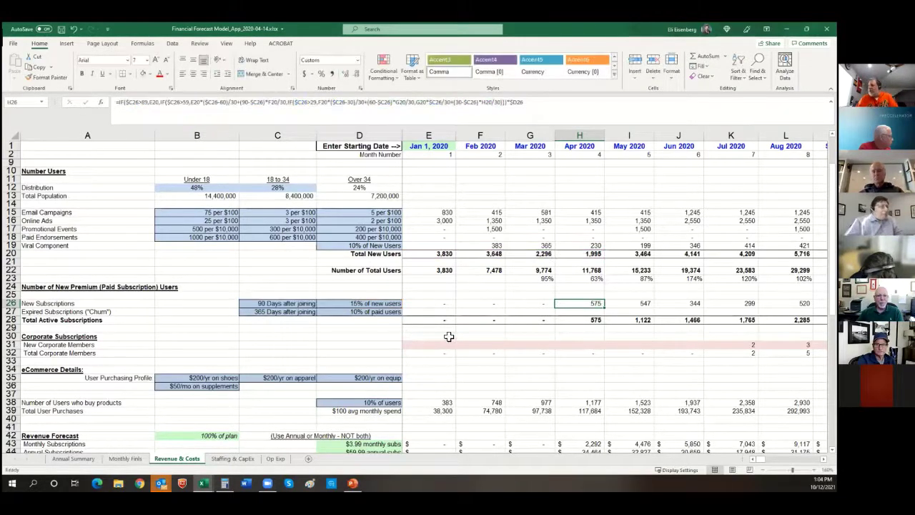
click(594, 319)
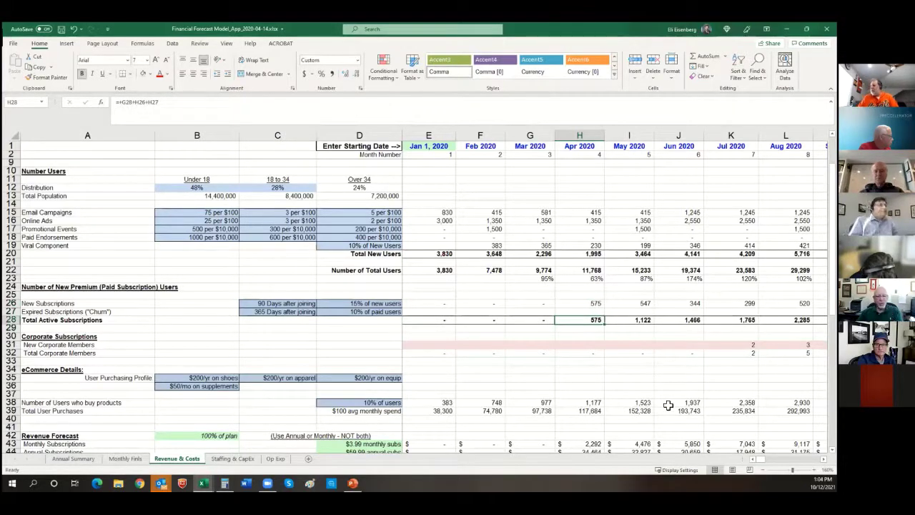
key(Right)
key(Right)
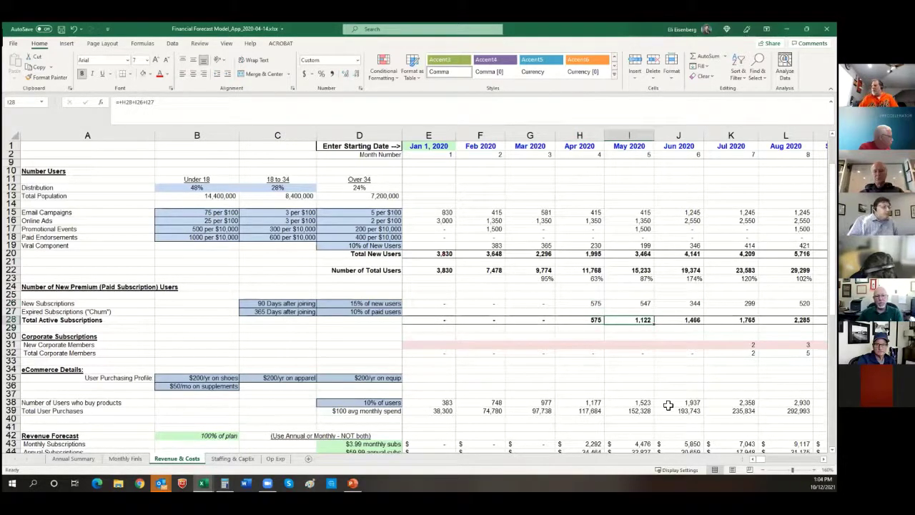
key(Up)
key(Up)
key(Down)
key(Down)
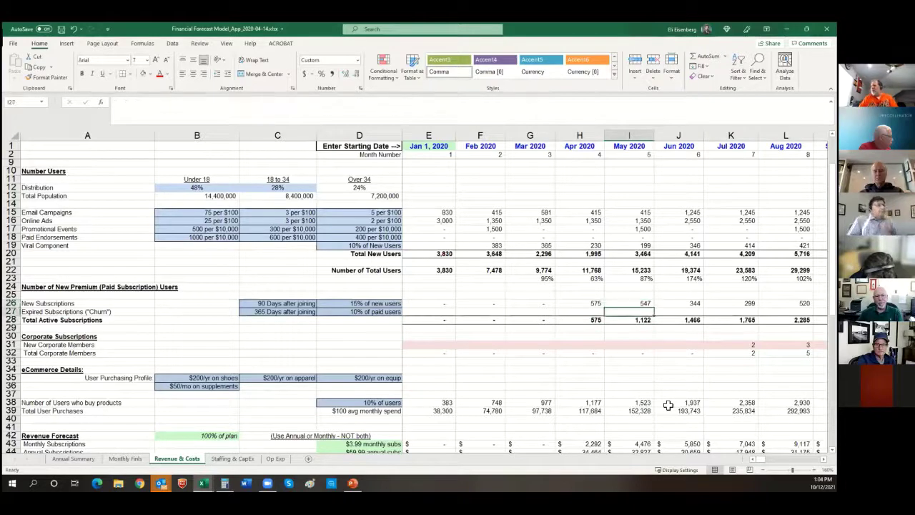
Step: Follow active subscriptions into later months, then move down to the New and Total Corporate Members rows
key(Right)
key(Right)
key(Right)
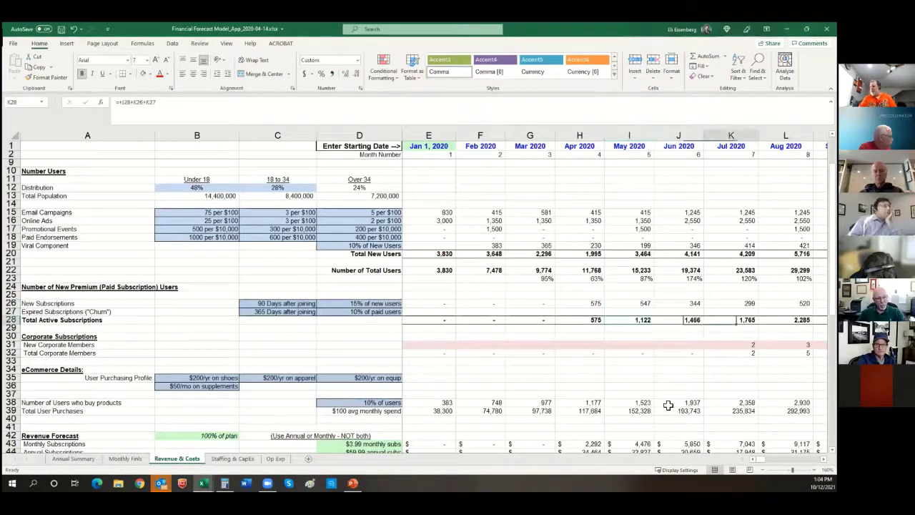
key(Right)
key(Right)
key(Right)
key(Right)
key(Right)
key(Right)
key(Right)
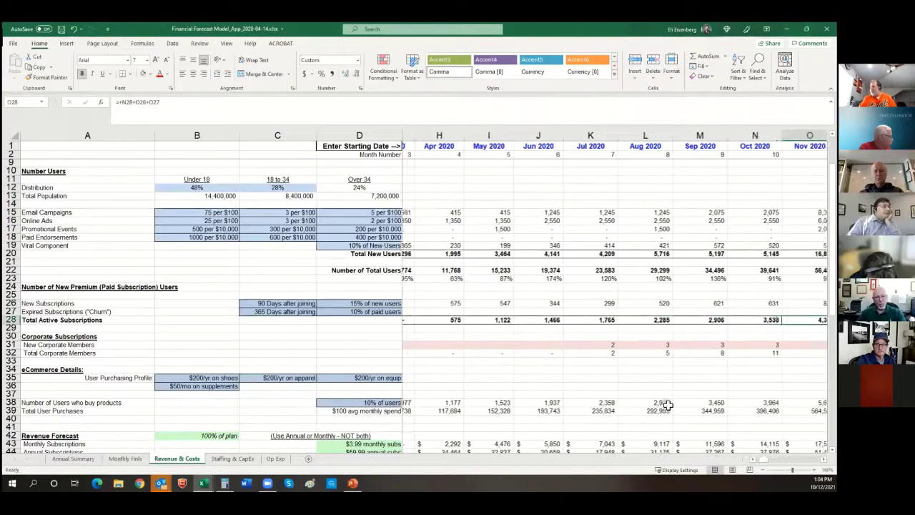
key(Right)
key(Up)
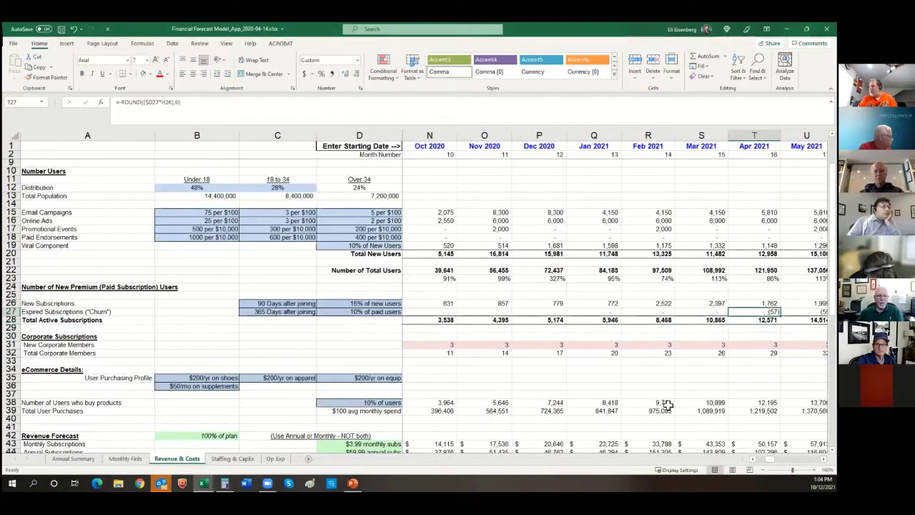
key(Right)
key(Right)
key(Right)
key(Right)
key(Right)
key(Right)
key(Right)
key(Right)
key(Right)
key(Right)
key(Right)
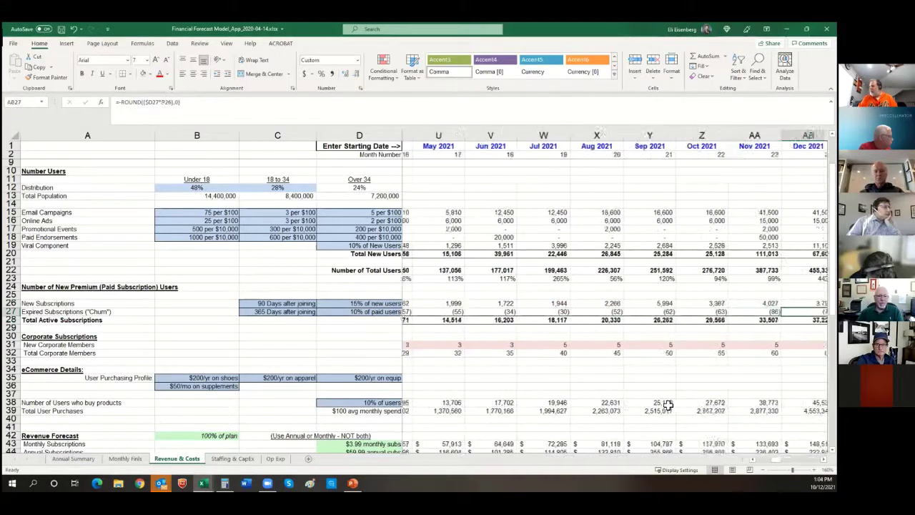
key(Down)
key(Down)
key(Down)
key(Down)
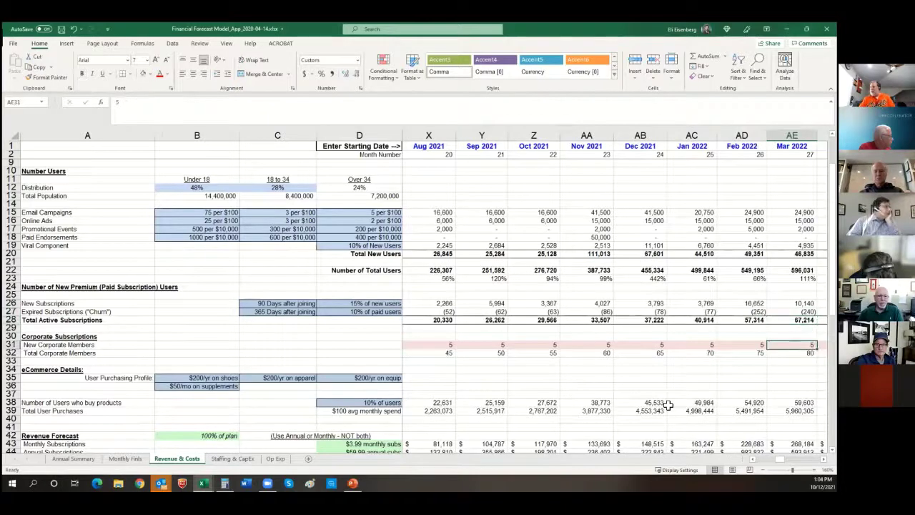
key(Left)
key(Left)
key(Left)
key(Left)
key(Left)
key(Left)
key(Left)
key(Left)
key(Left)
key(Left)
key(Left)
key(Left)
key(Left)
key(Left)
key(Left)
key(Left)
key(Left)
key(Left)
key(Left)
key(Left)
key(Left)
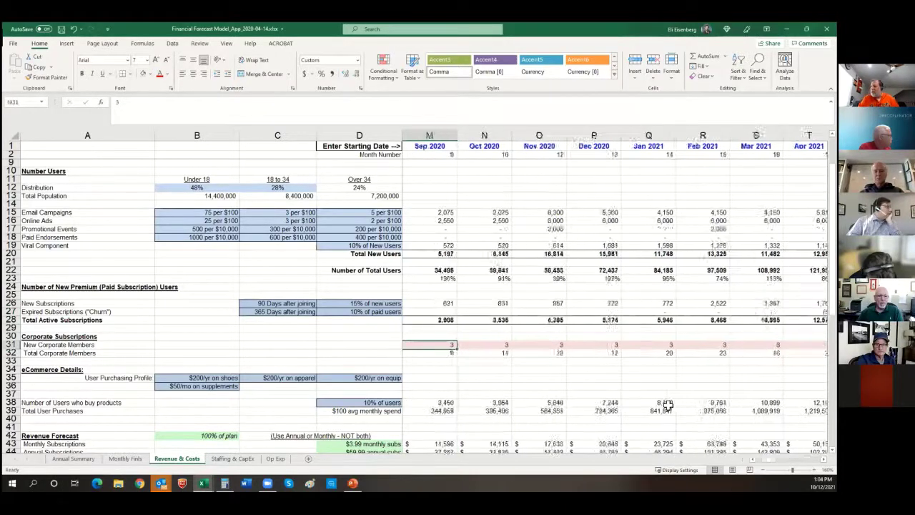
key(Down)
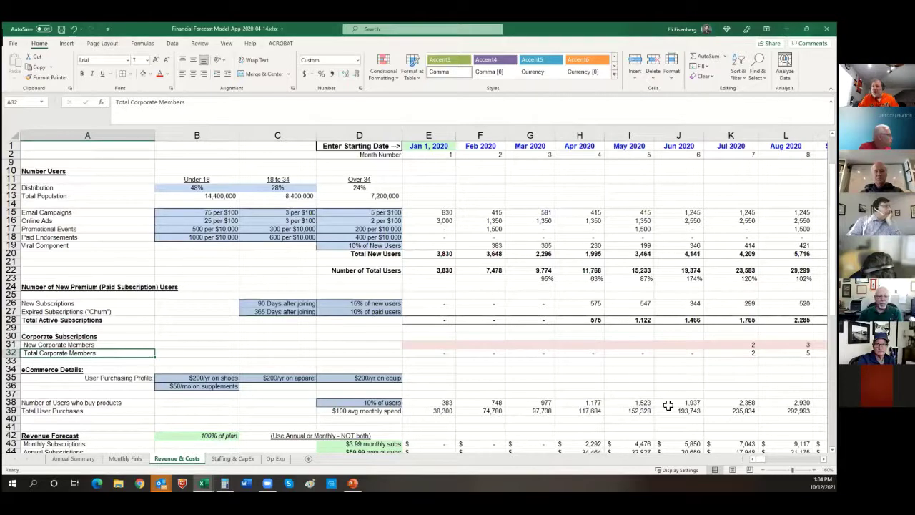
key(Down)
key(Down)
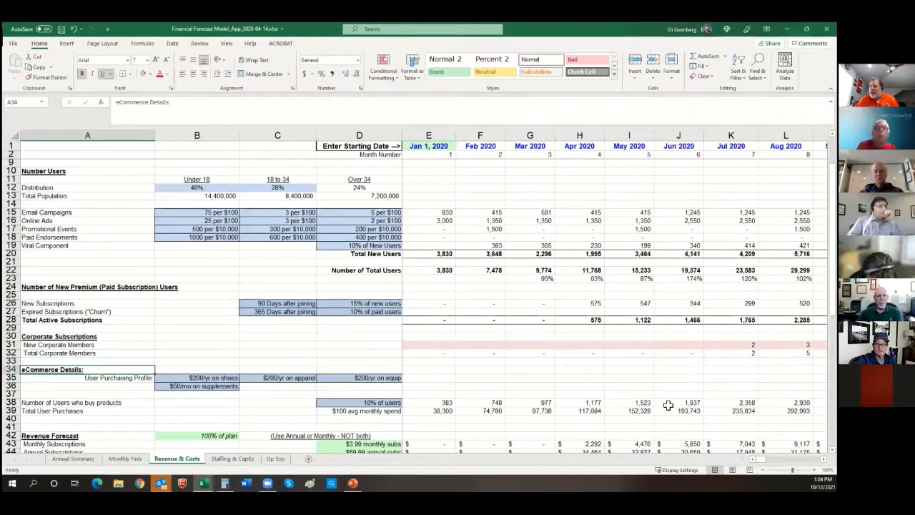
key(Down)
key(Down)
key(Down)
key(Down)
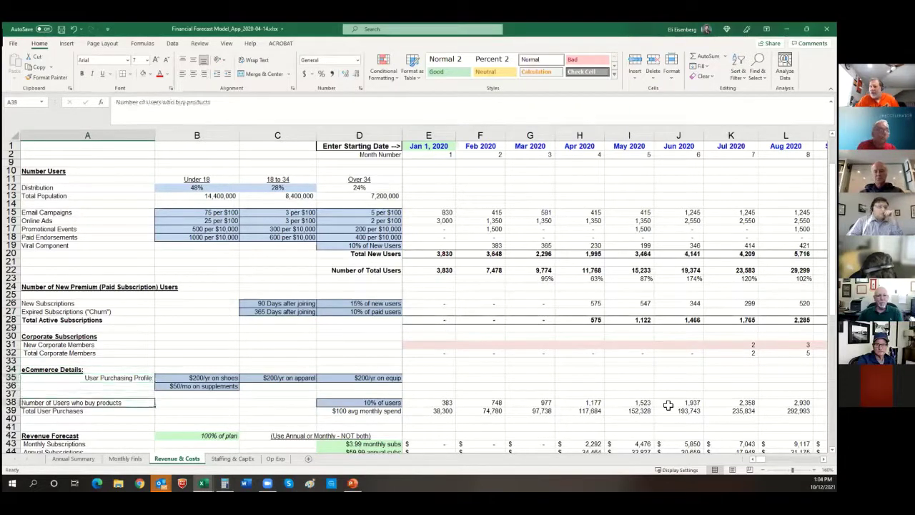
key(Up)
key(Up)
key(Up)
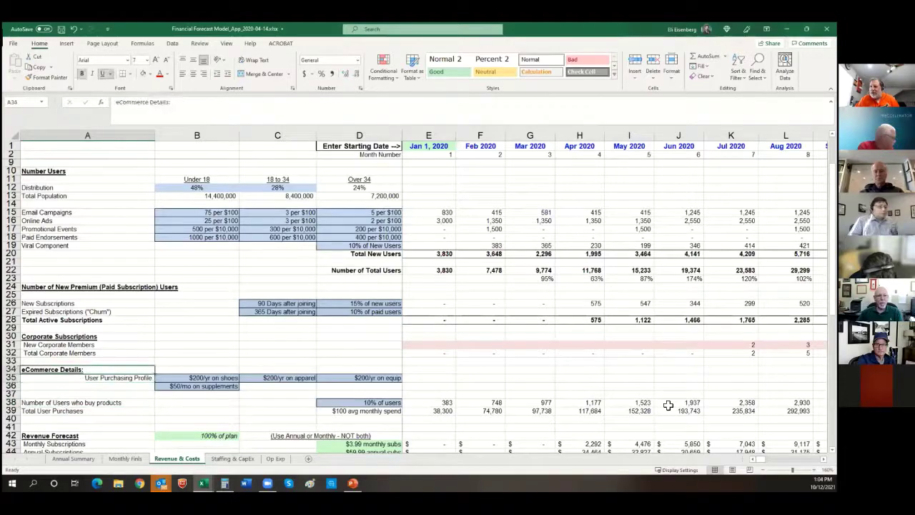
key(Down)
key(Down)
key(Down)
key(Down)
key(Down)
key(Down)
key(Down)
key(Down)
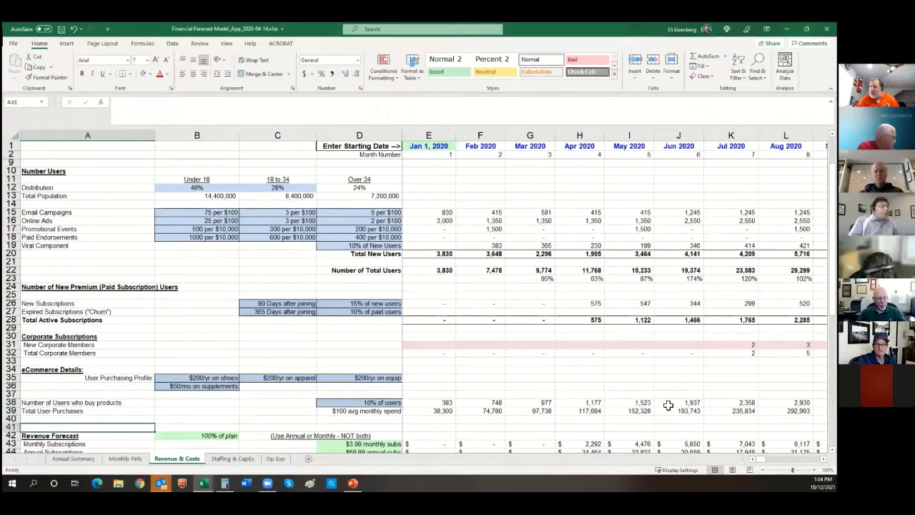
key(Down)
key(Down)
key(Down)
key(Down)
key(Down)
key(Down)
key(Down)
key(Down)
key(Down)
key(Down)
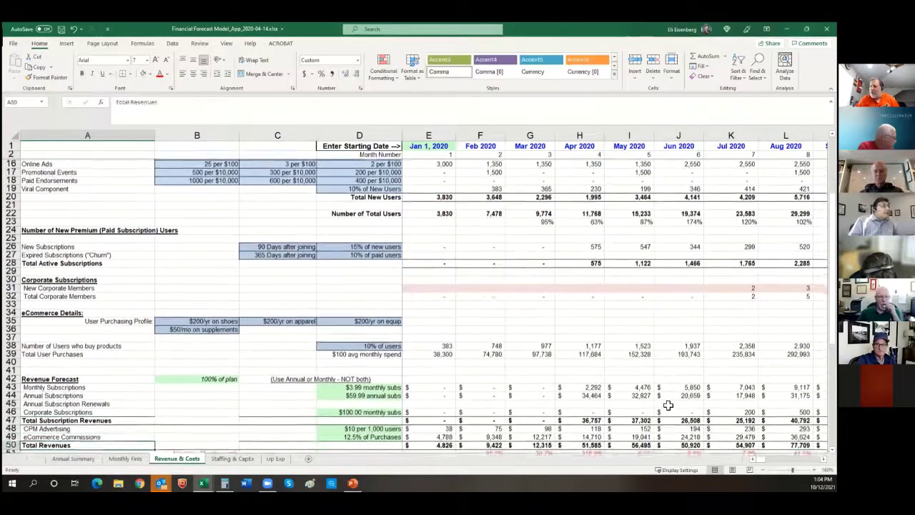
key(Up)
key(Up)
key(Up)
key(Up)
key(Up)
key(Up)
key(Up)
key(Up)
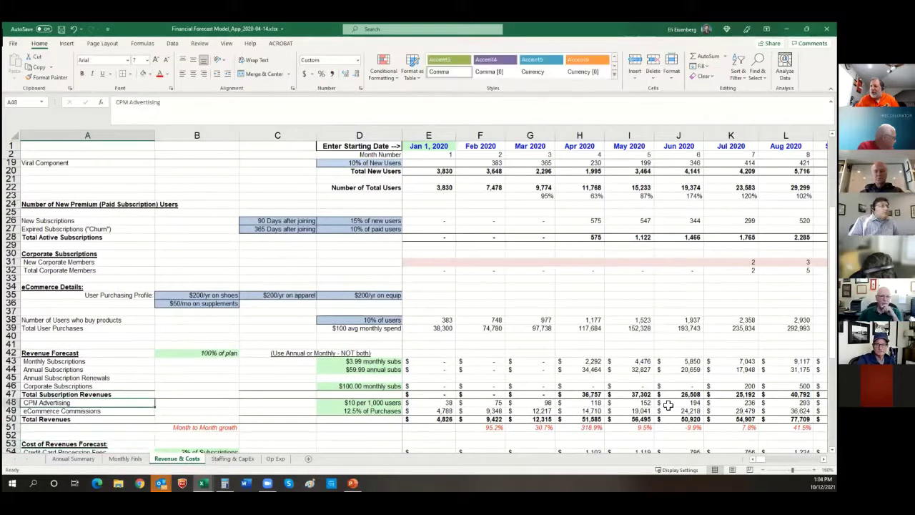
key(Up)
key(Up)
key(Right)
key(Right)
key(Right)
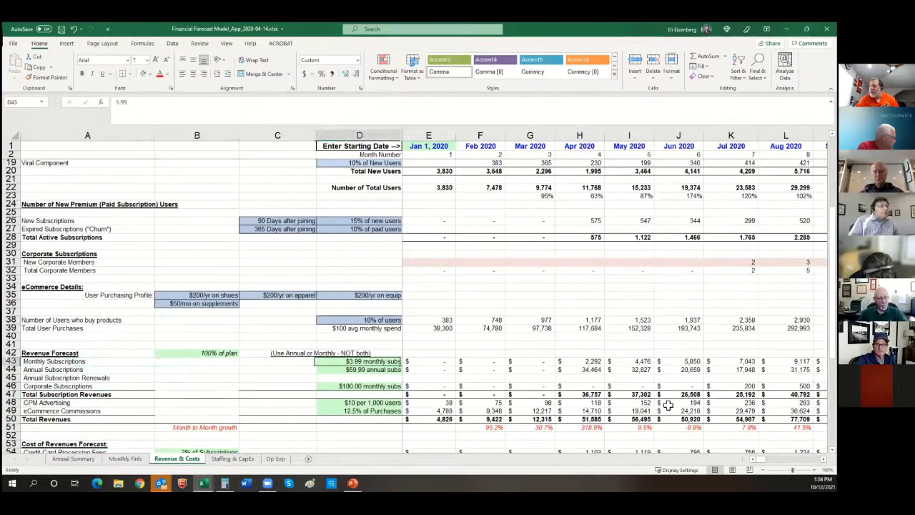
key(Down)
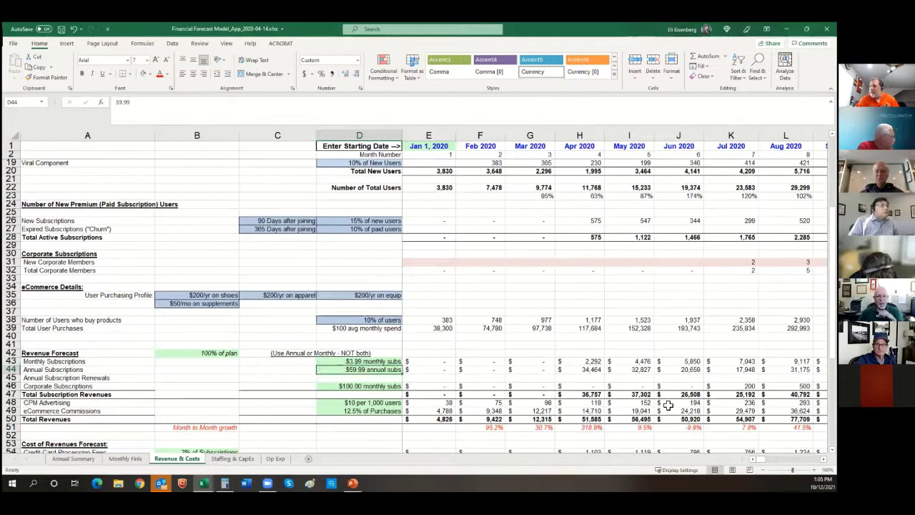
click(430, 361)
key(ctrl+bracketleft)
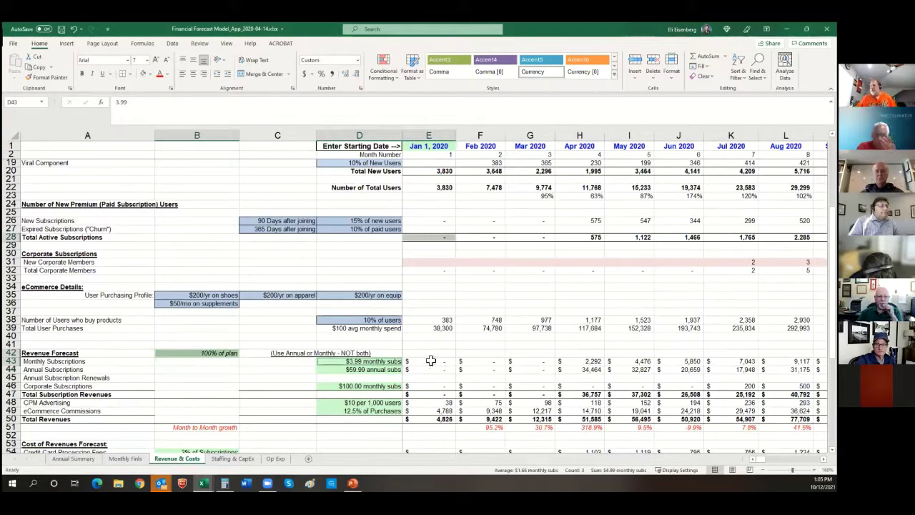
click(431, 361)
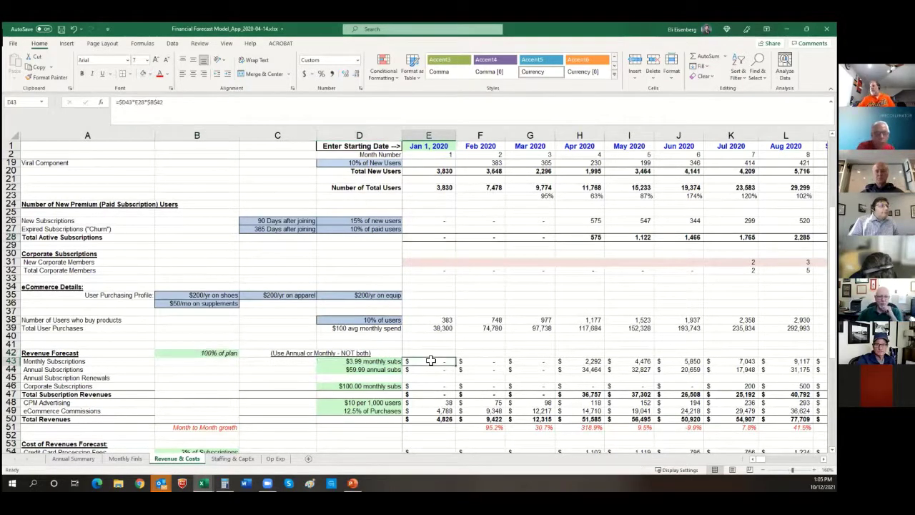
click(351, 102)
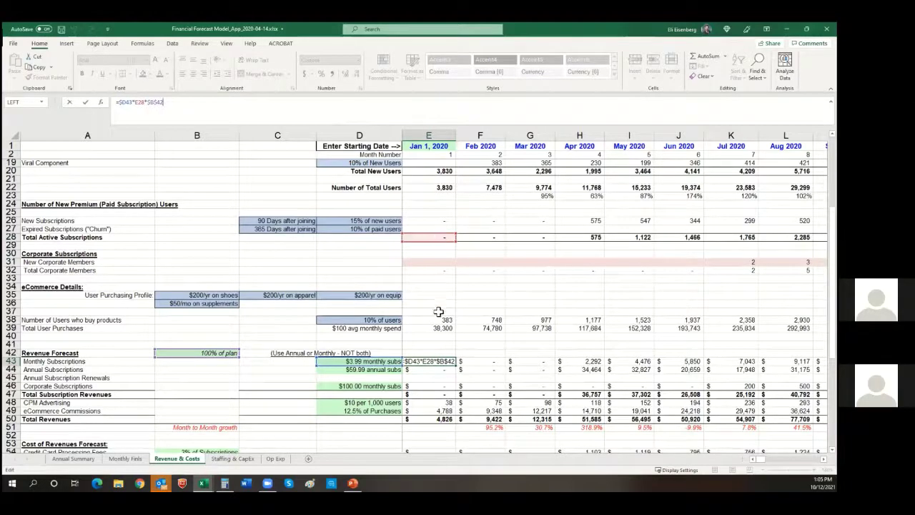
key(Escape)
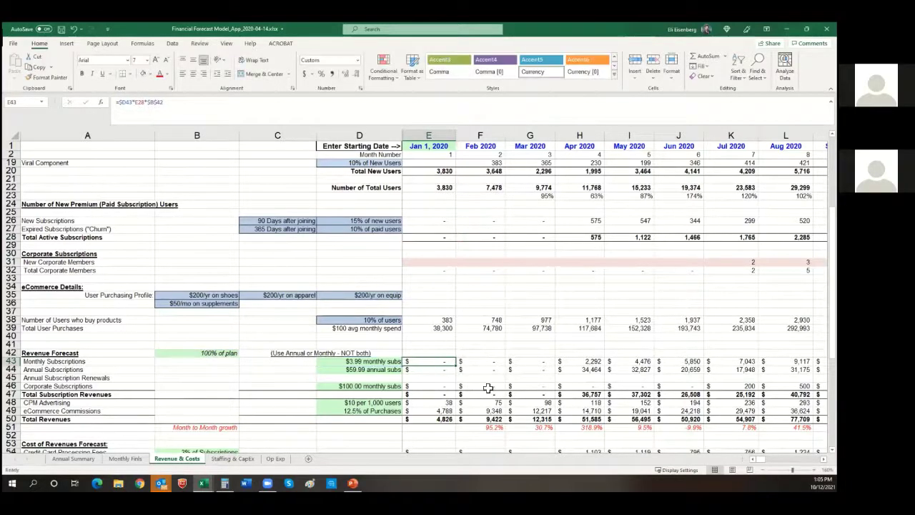
scroll(466, 379, down, 3)
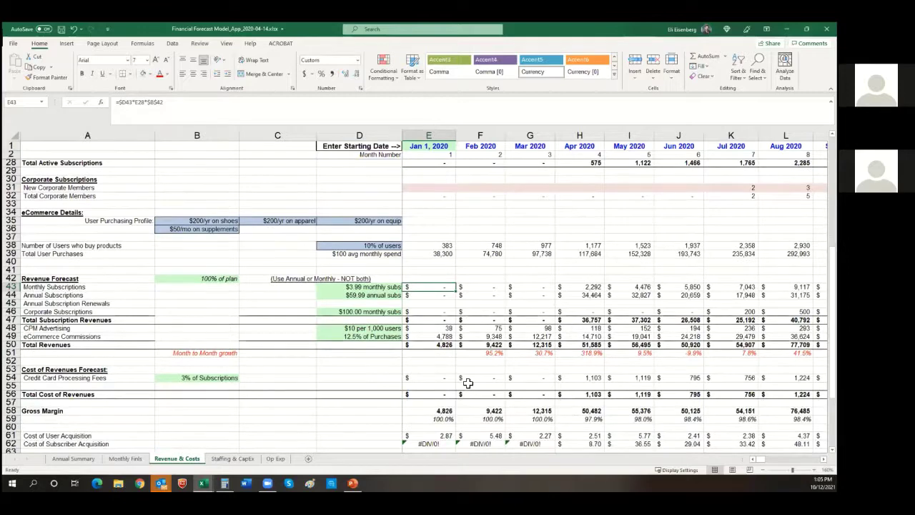
scroll(467, 383, down, 2)
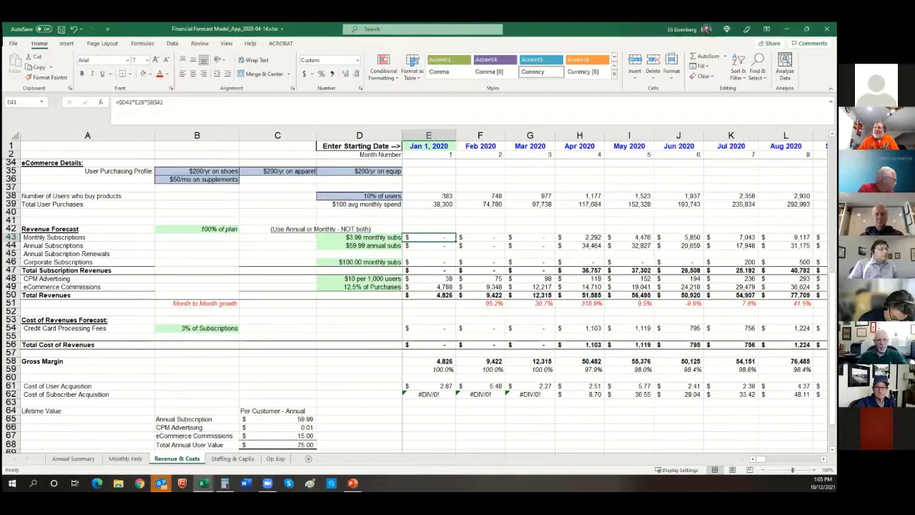
scroll(280, 289, up, 5)
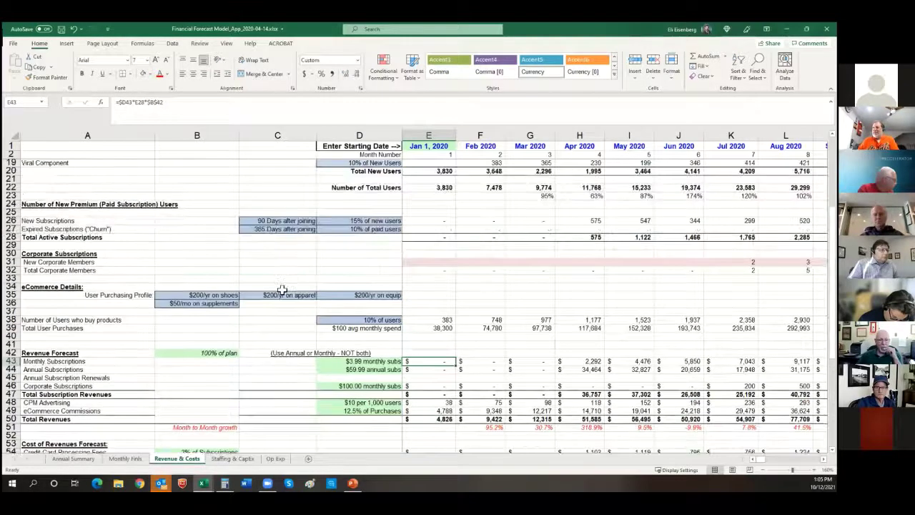
scroll(283, 289, up, 5)
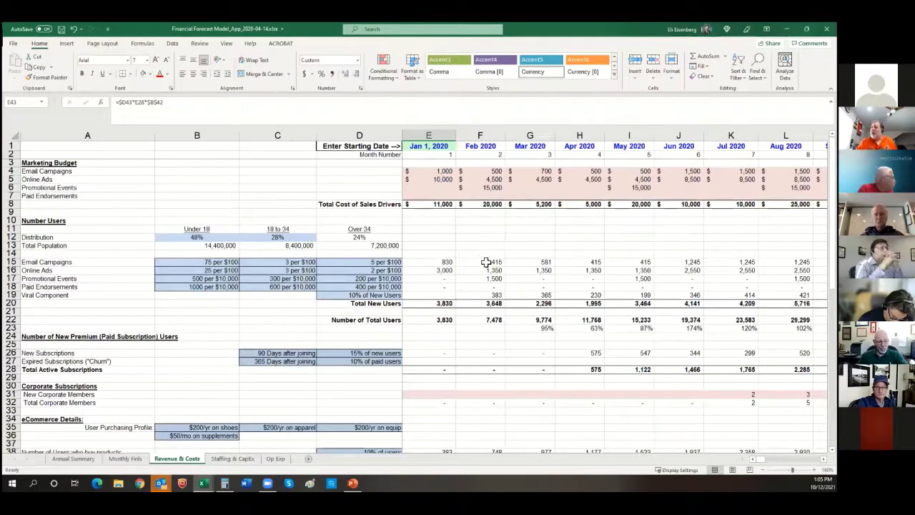
drag(10, 163, 9, 197)
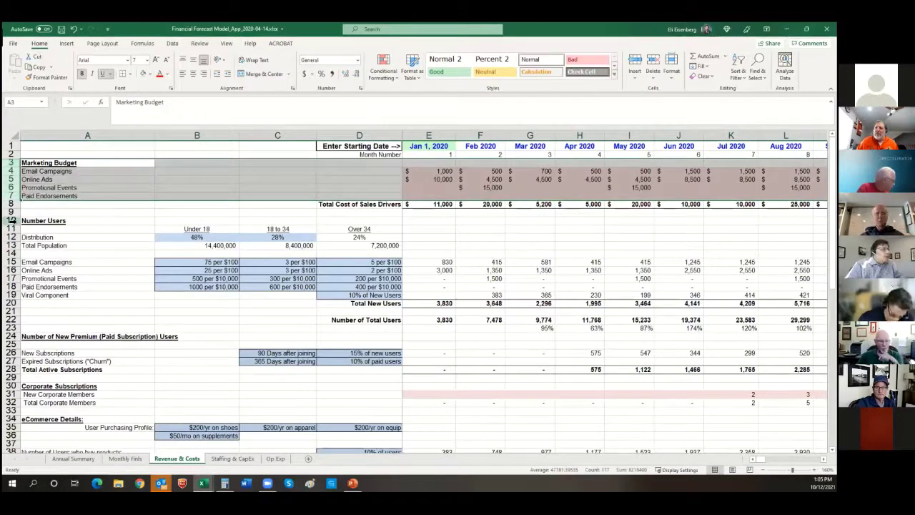
drag(10, 221, 8, 317)
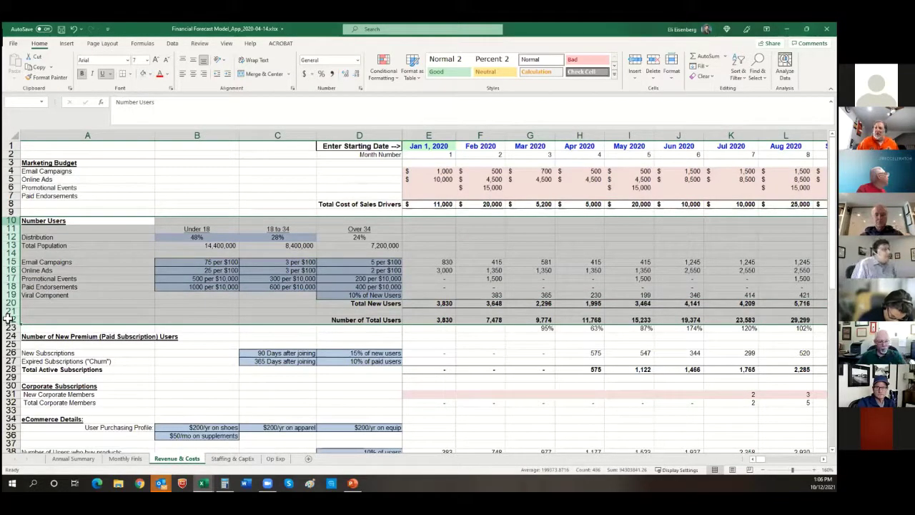
scroll(63, 261, down, 1)
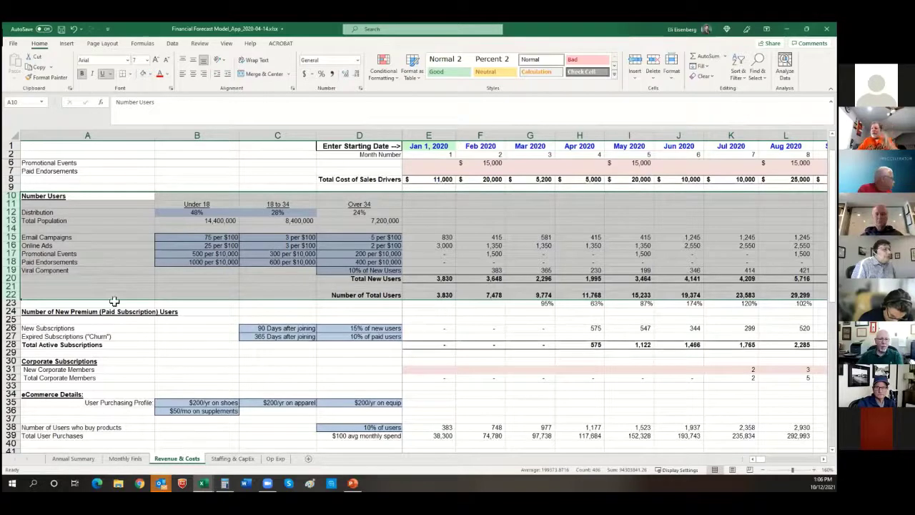
drag(13, 303, 13, 349)
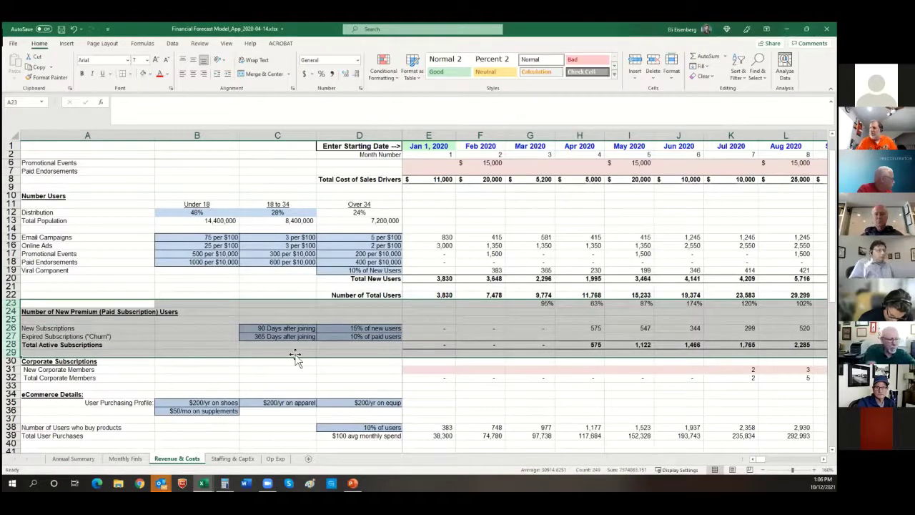
Step: Check the 15% conversion and Total New Users sum, then test 60, 0 and 100-day delays before entering 90
click(386, 327)
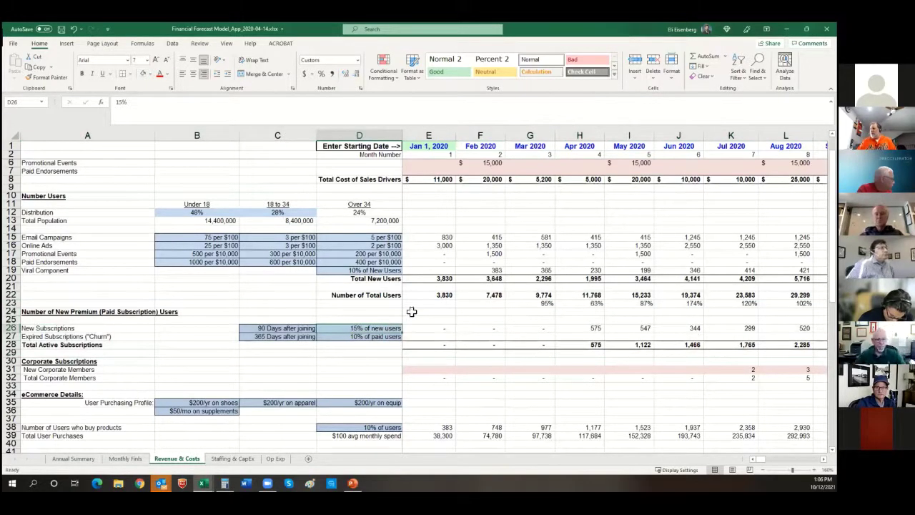
click(440, 277)
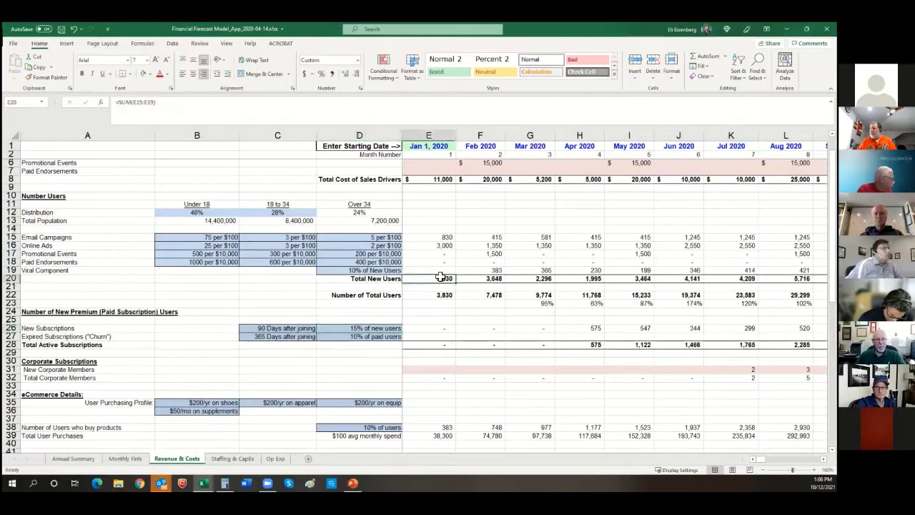
click(294, 326)
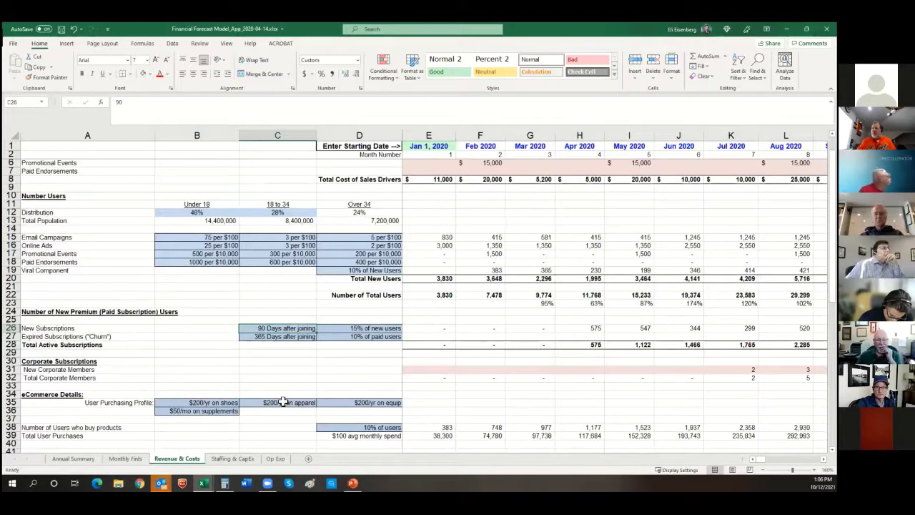
text(60)
key(Return)
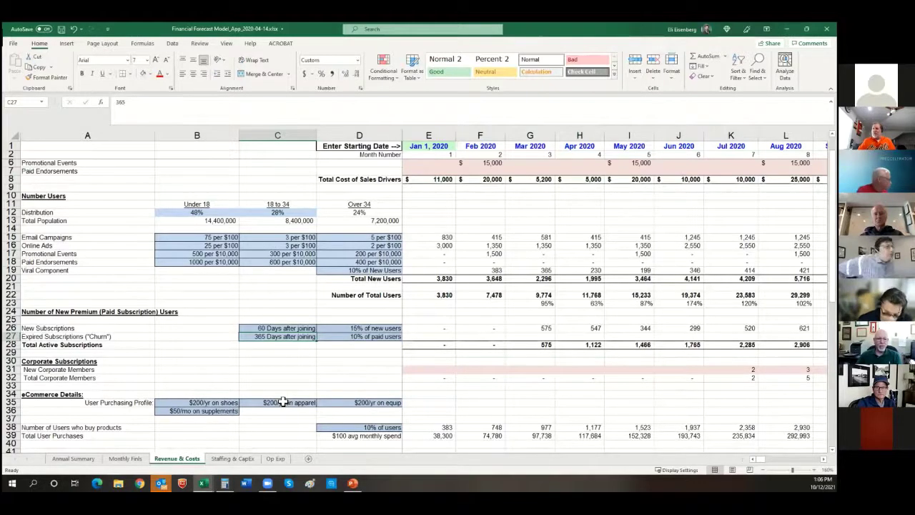
key(Up)
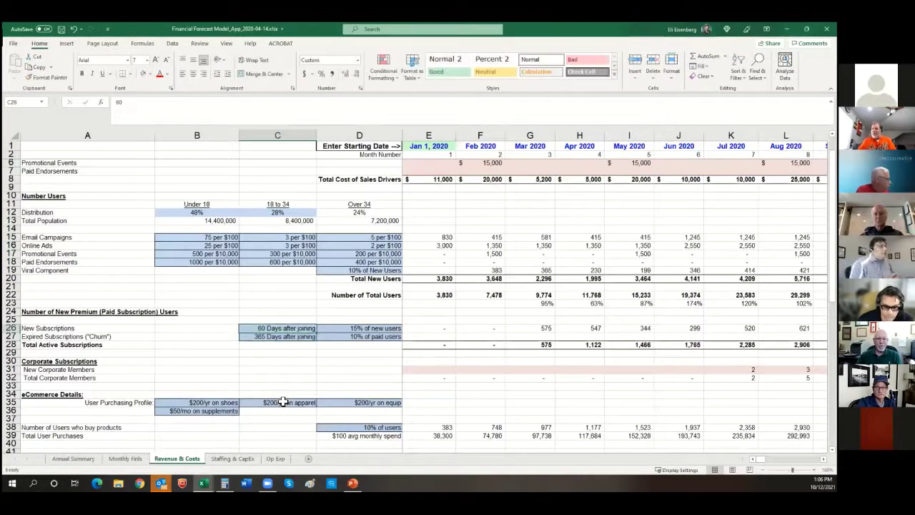
text(0)
key(Return)
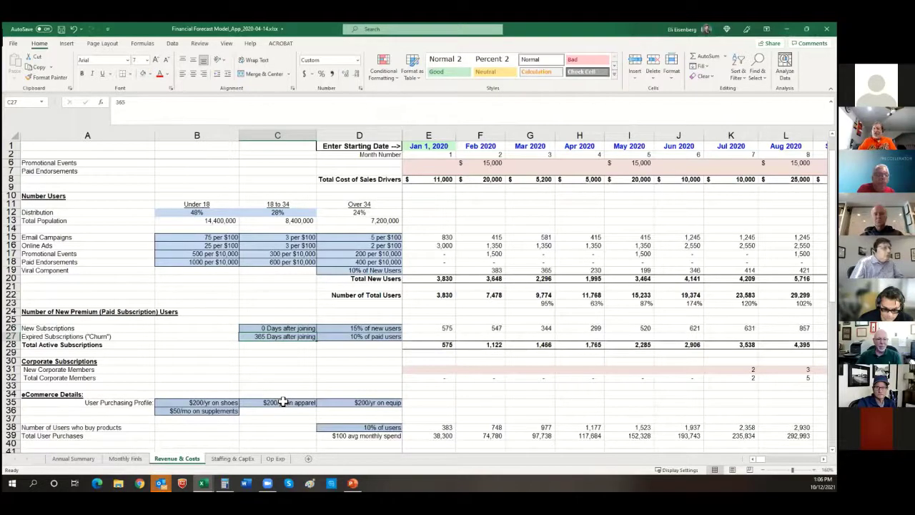
key(Up)
text(10)
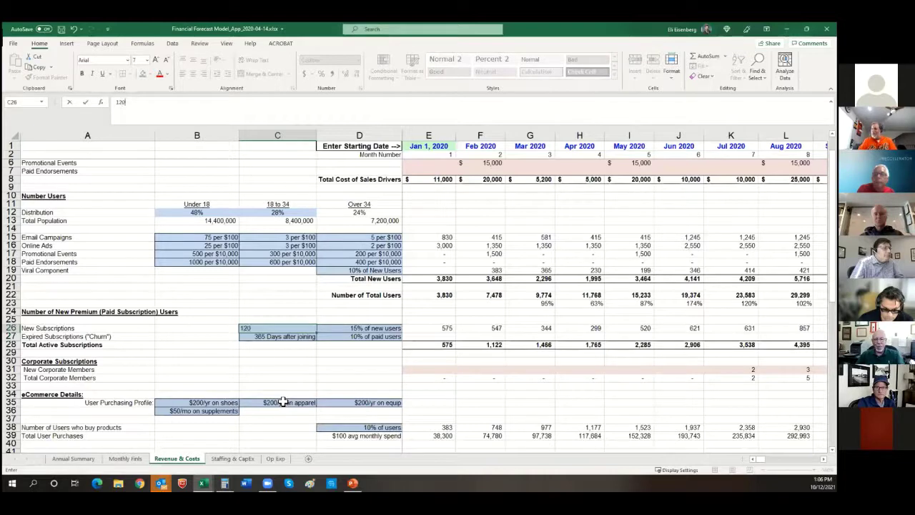
text(0)
key(Return)
key(Up)
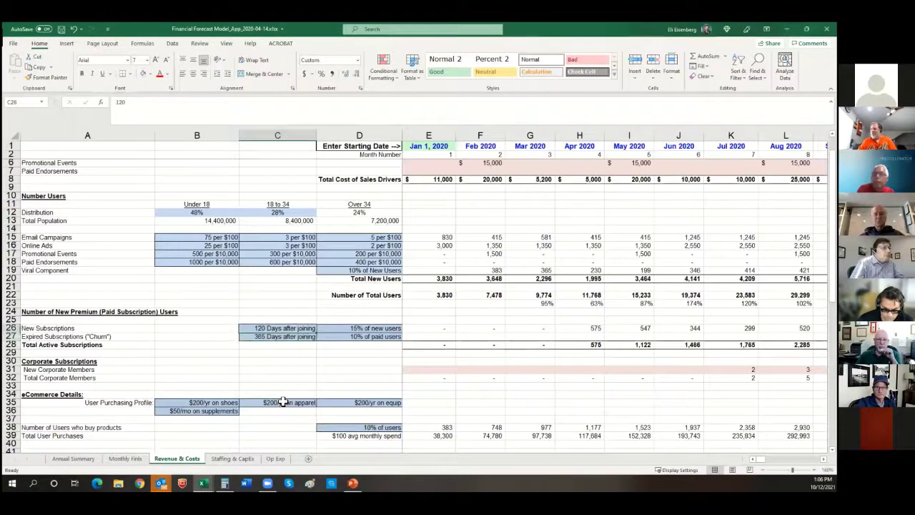
text(90)
key(Return)
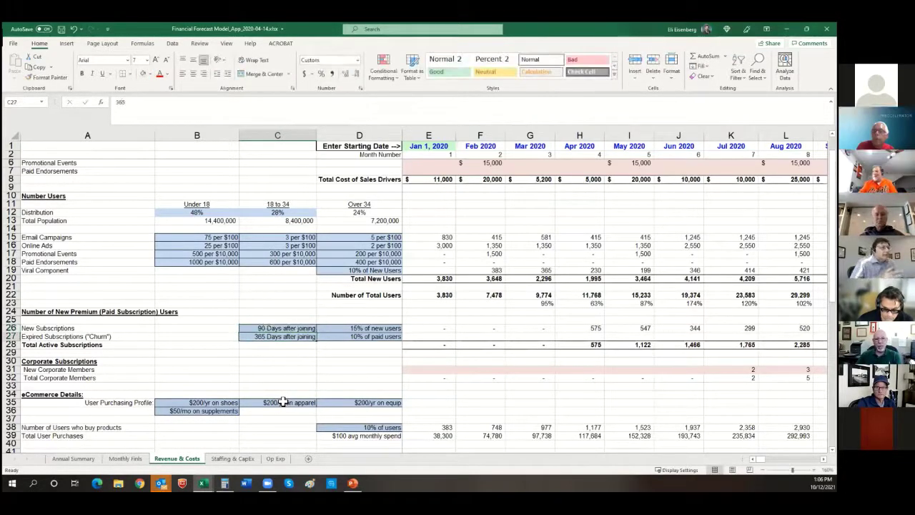
Step: Inspect April's subscription formula, retest 0 and 30 days, keep 90, and raise new-user conversion to 50%
click(582, 327)
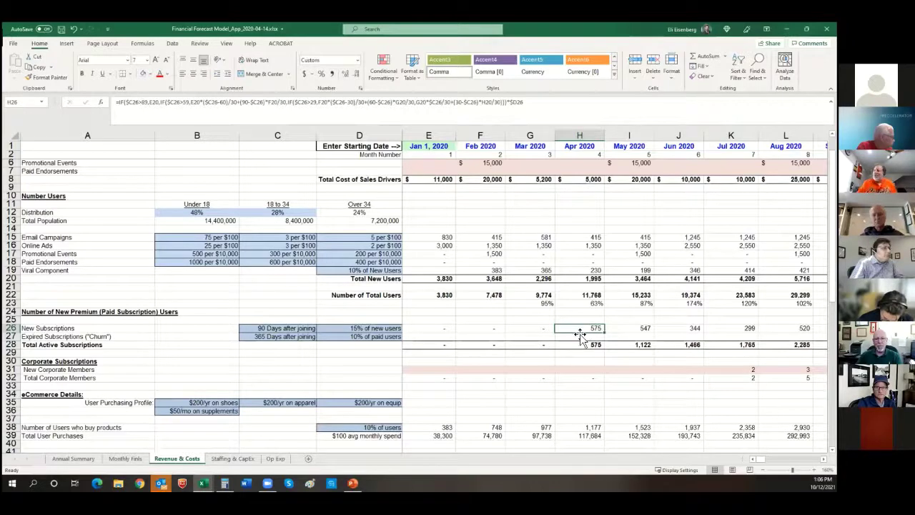
click(301, 327)
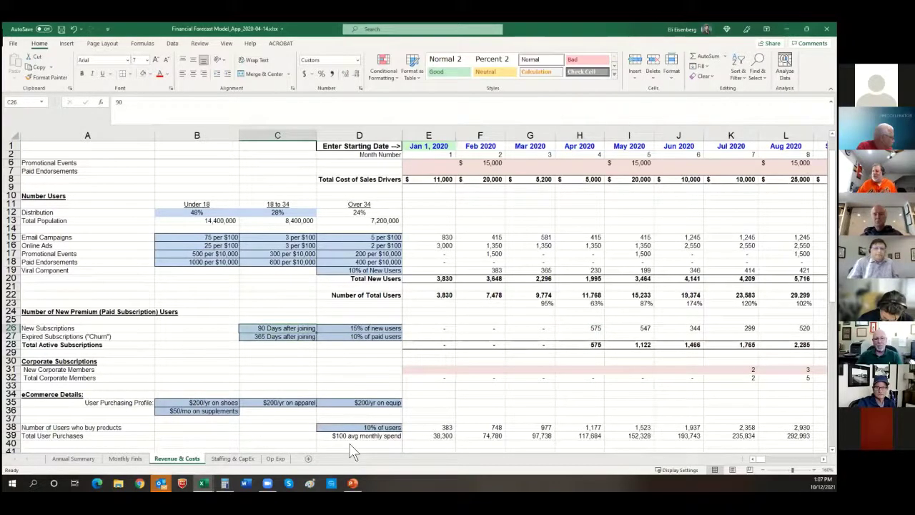
text(0)
key(Return)
key(Up)
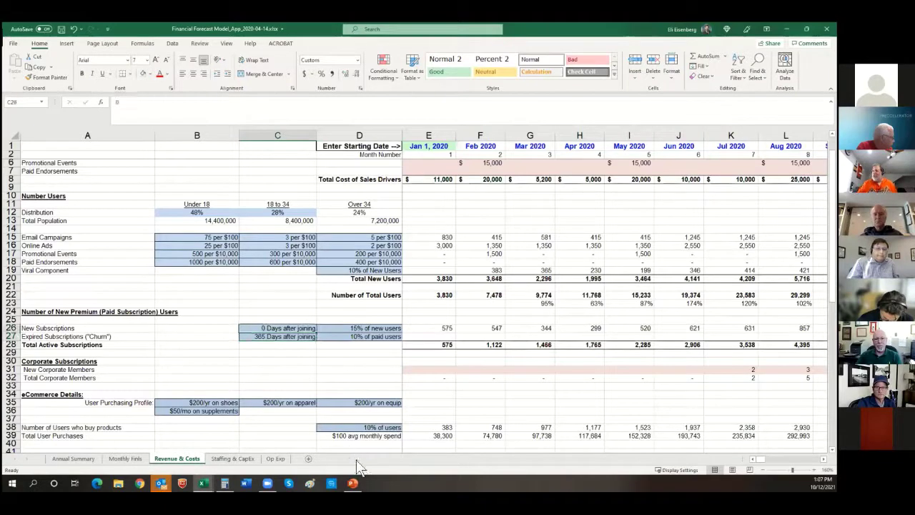
text(30)
key(Return)
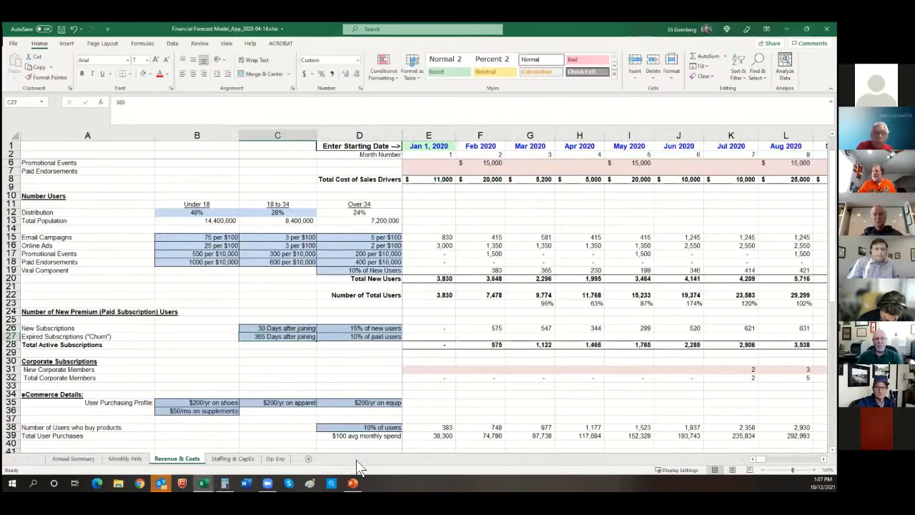
key(Up)
text(90)
key(Return)
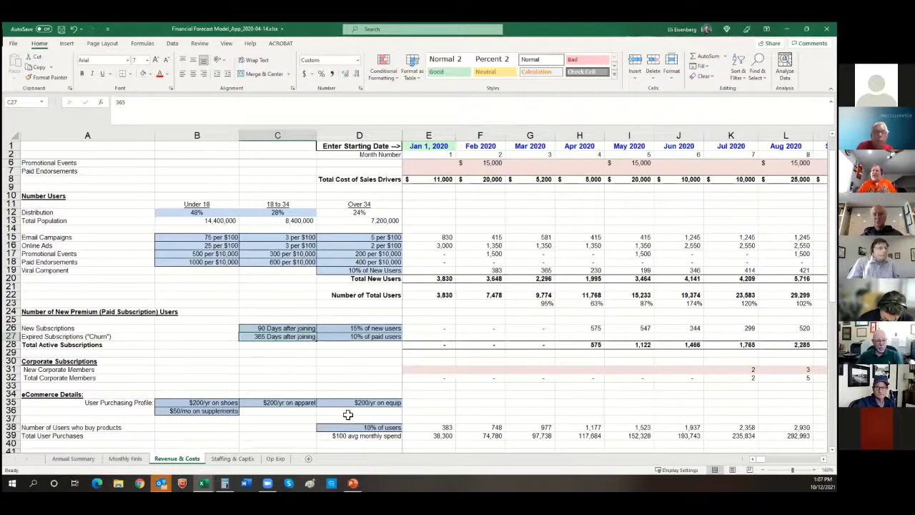
click(357, 328)
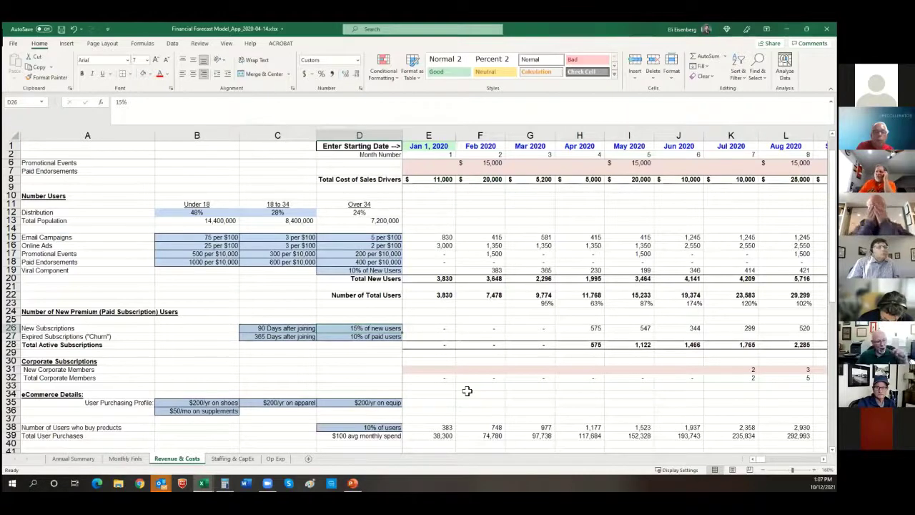
text(50)
key(Return)
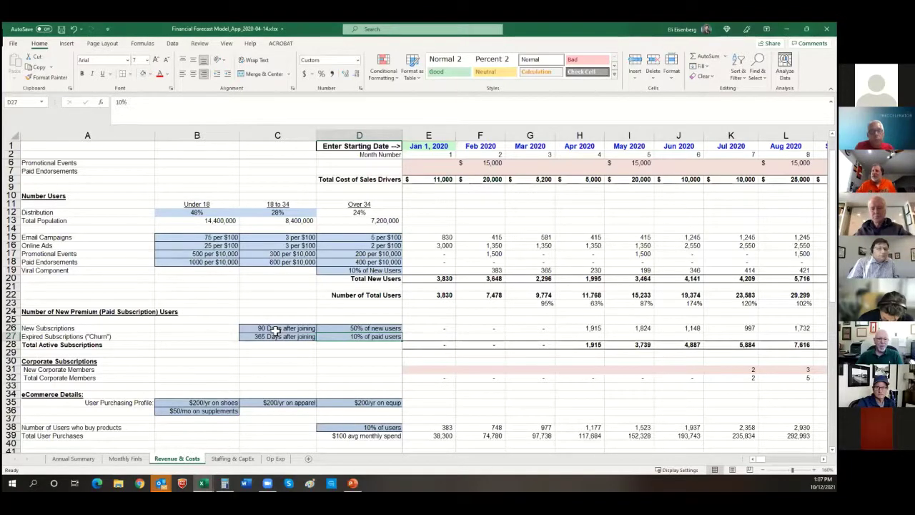
Step: Select the Revenue Forecast rows and the $59.99 annual price, then scroll right to the 2020–2022 yearly totals
scroll(275, 331, down, 6)
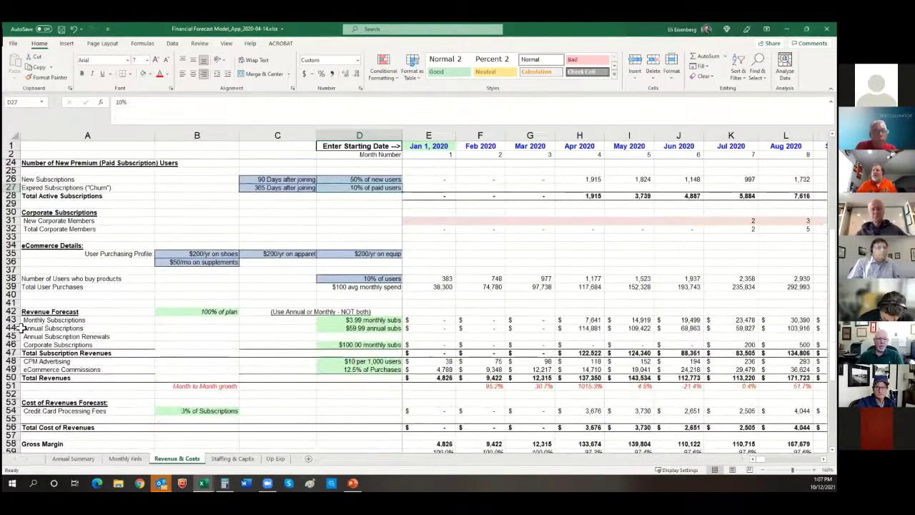
click(11, 312)
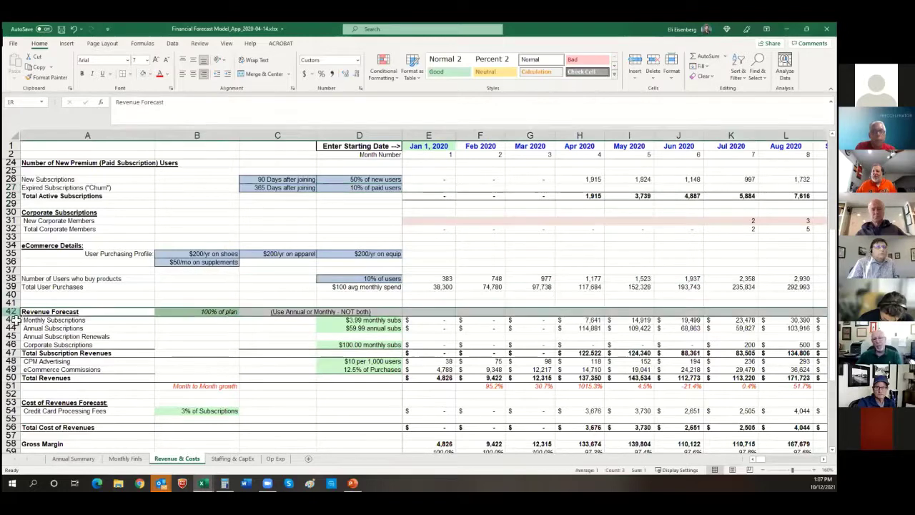
drag(15, 321, 14, 378)
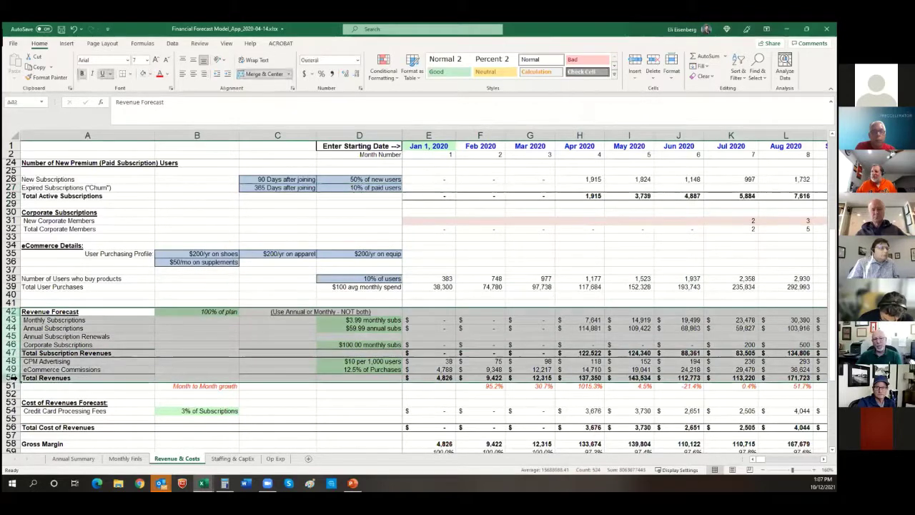
click(381, 319)
click(383, 328)
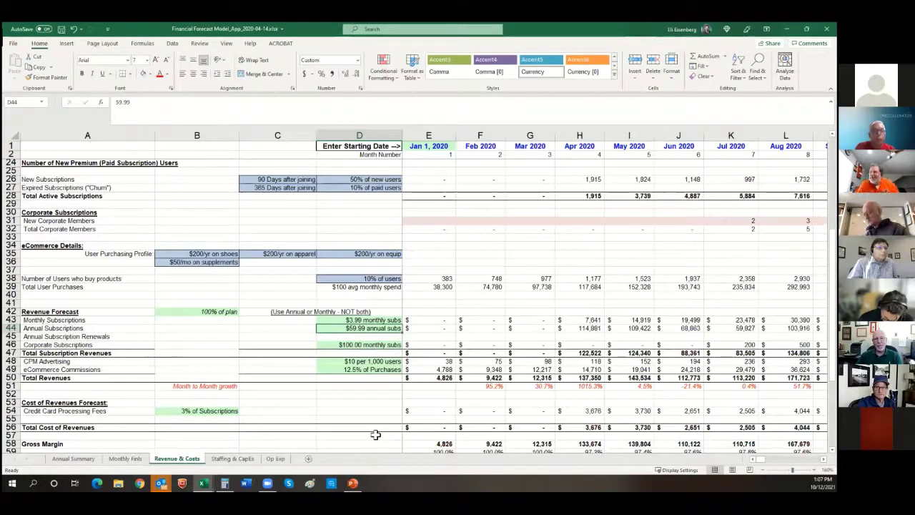
scroll(435, 364, down, 8)
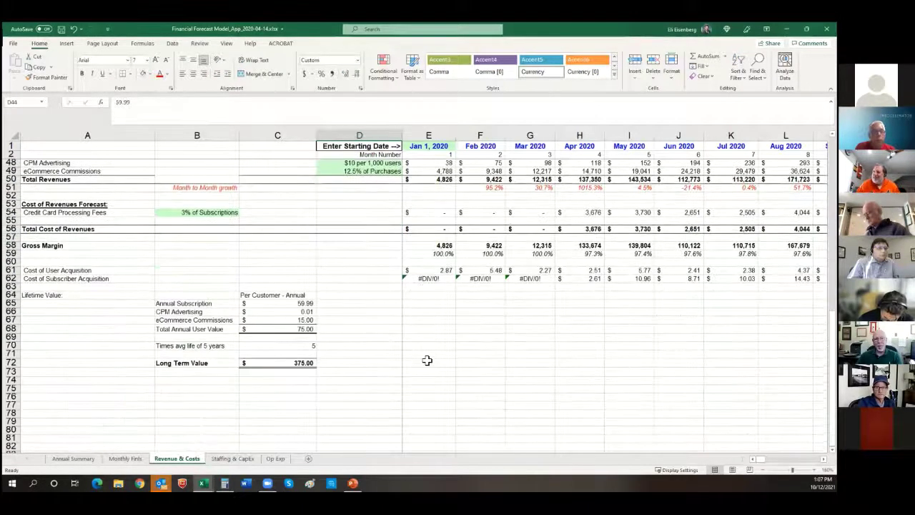
scroll(427, 359, up, 2)
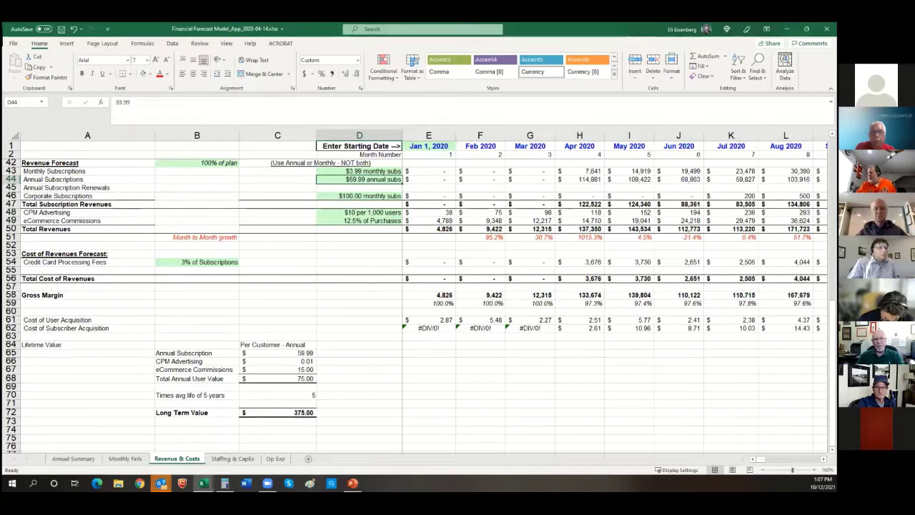
scroll(614, 286, right, 15)
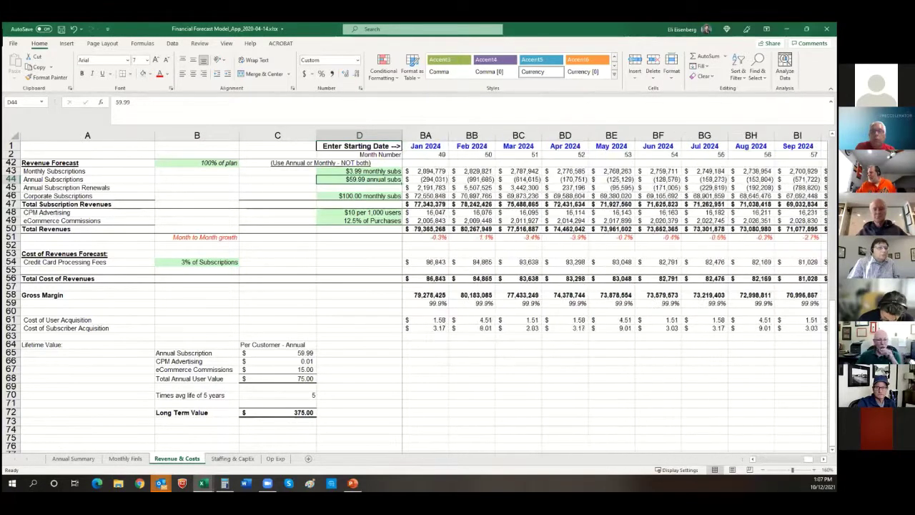
scroll(615, 286, right, 7)
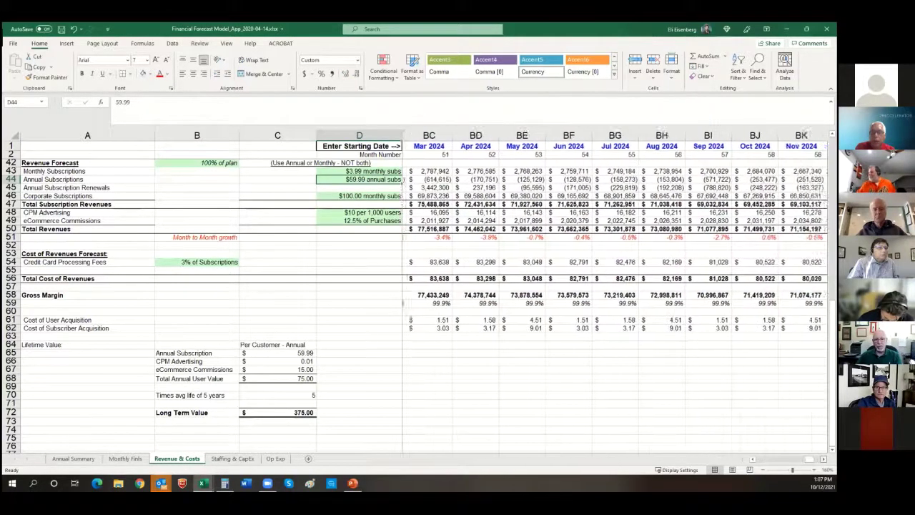
scroll(615, 286, right, 3)
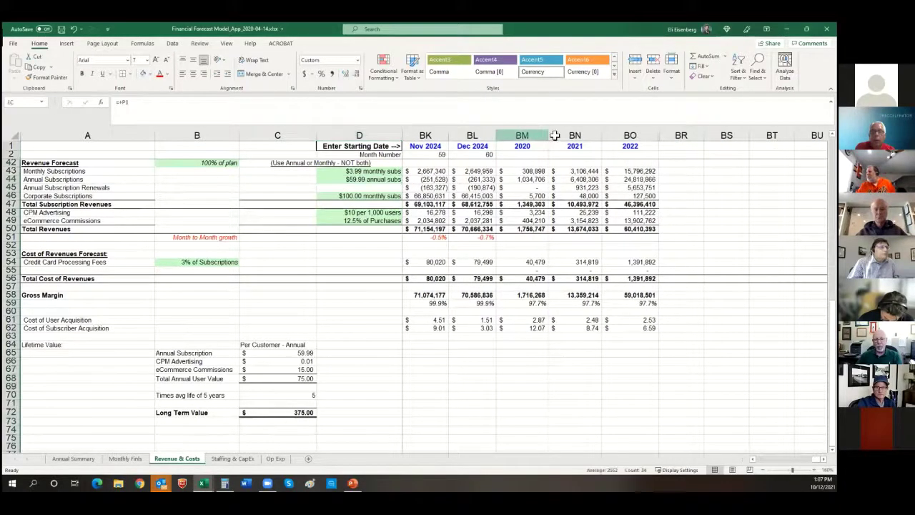
Step: Unhide the 2023 and 2024 columns on Revenue & Costs and Annual Summary, autofitting them to show full numbers
drag(542, 136, 674, 129)
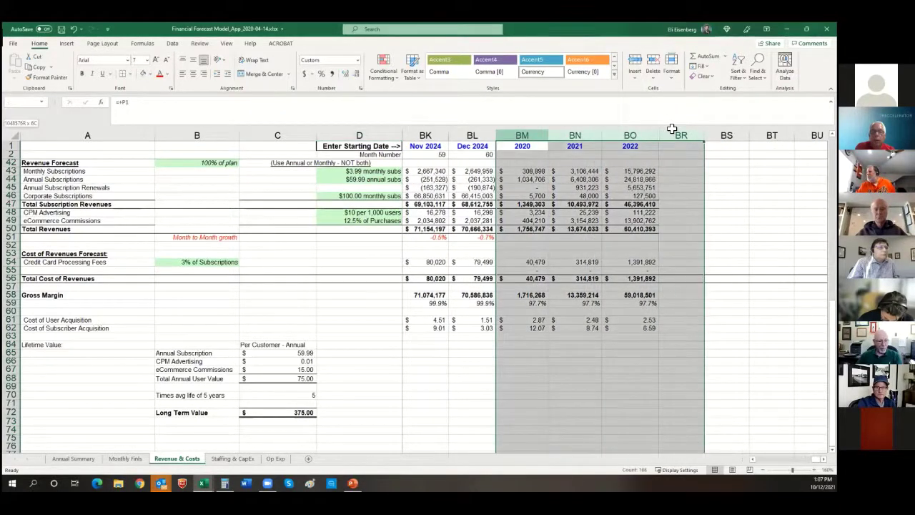
double_click(602, 133)
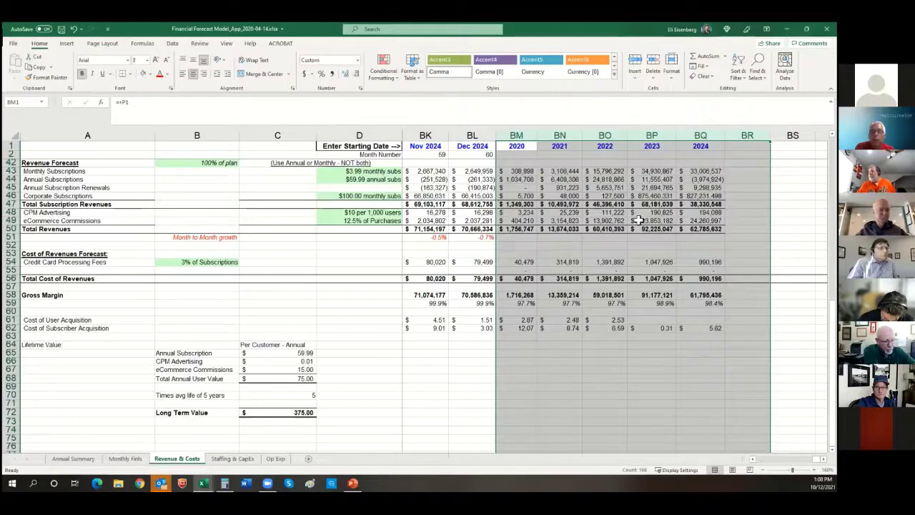
click(79, 461)
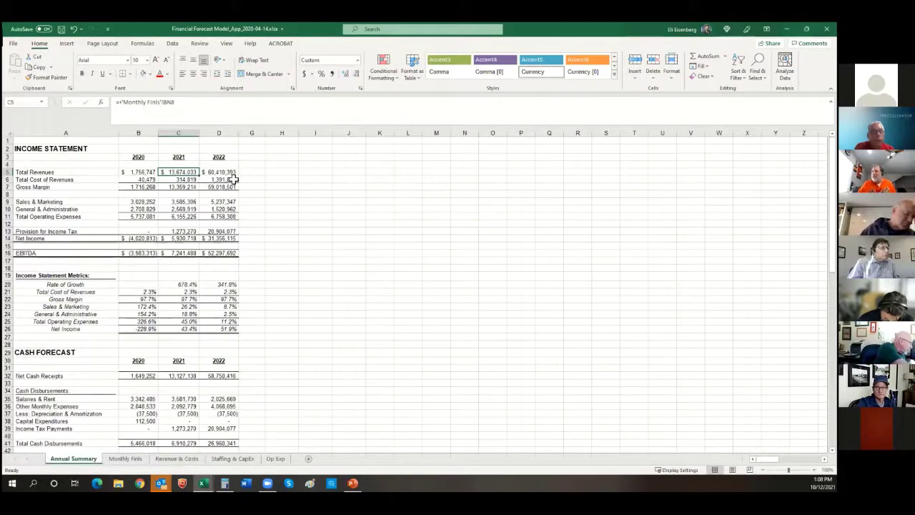
drag(229, 133, 256, 133)
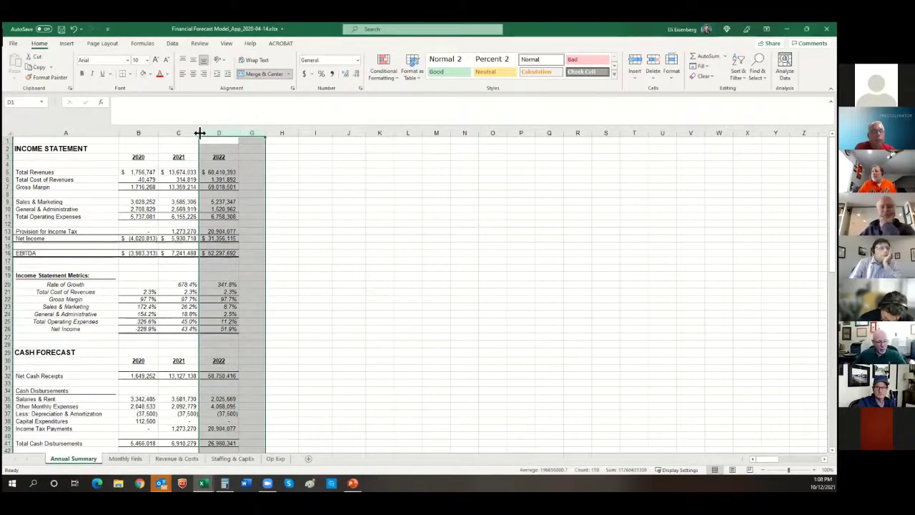
drag(203, 133, 201, 133)
drag(266, 133, 268, 133)
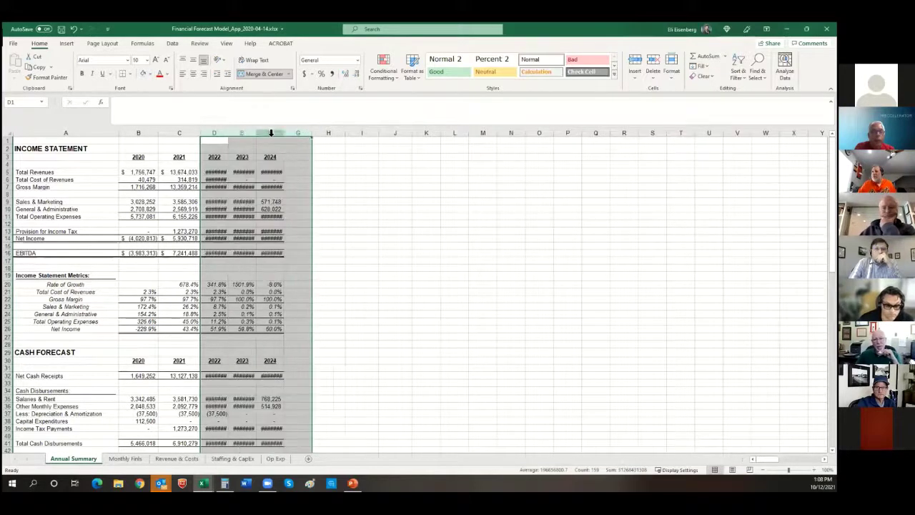
double_click(230, 133)
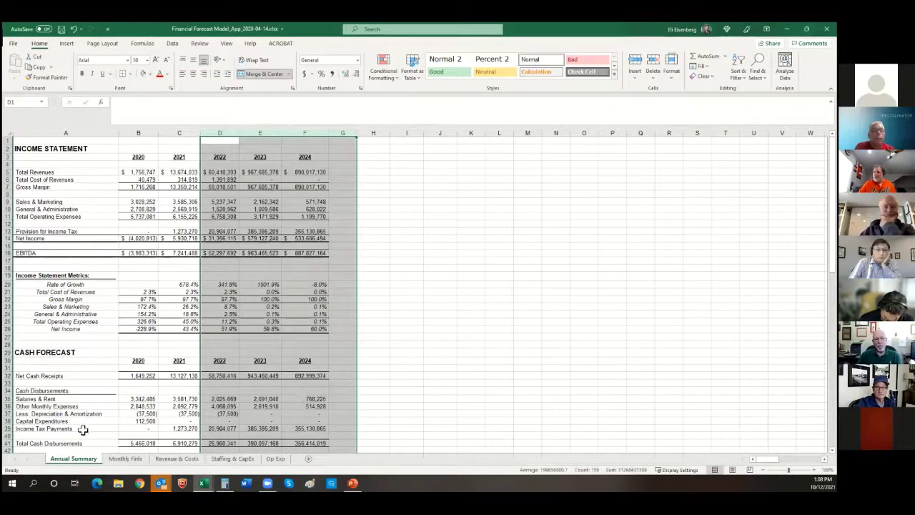
click(127, 460)
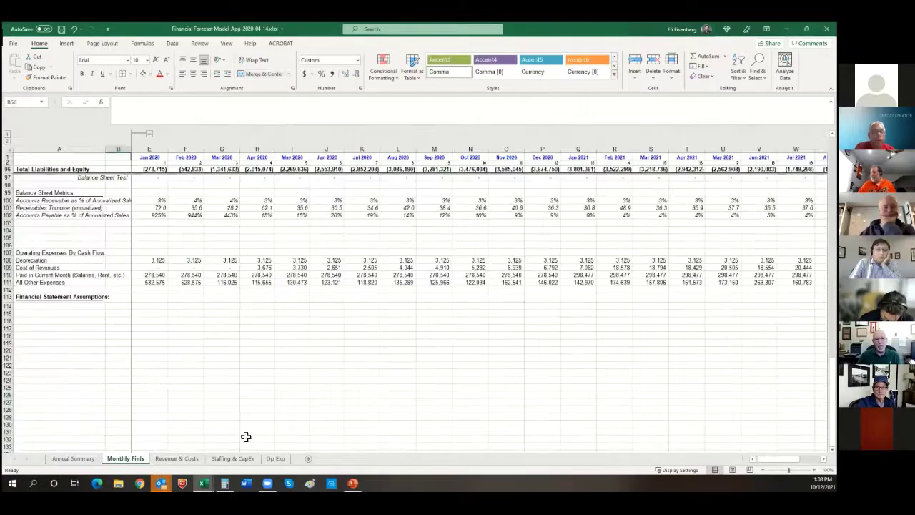
Step: Scroll Monthly Fins to its top-left, glance at Revenue & Costs, then return to the Monthly Fins income statement
scroll(351, 410, up, 15)
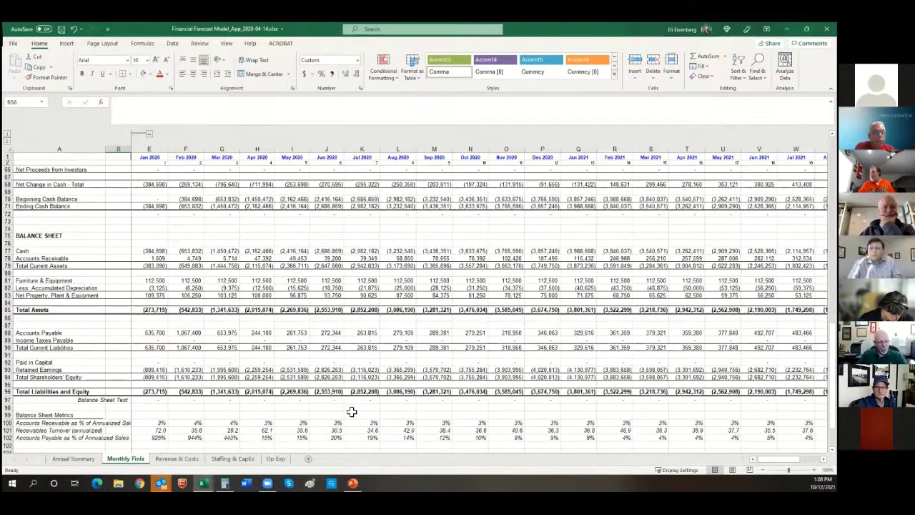
scroll(351, 412, up, 17)
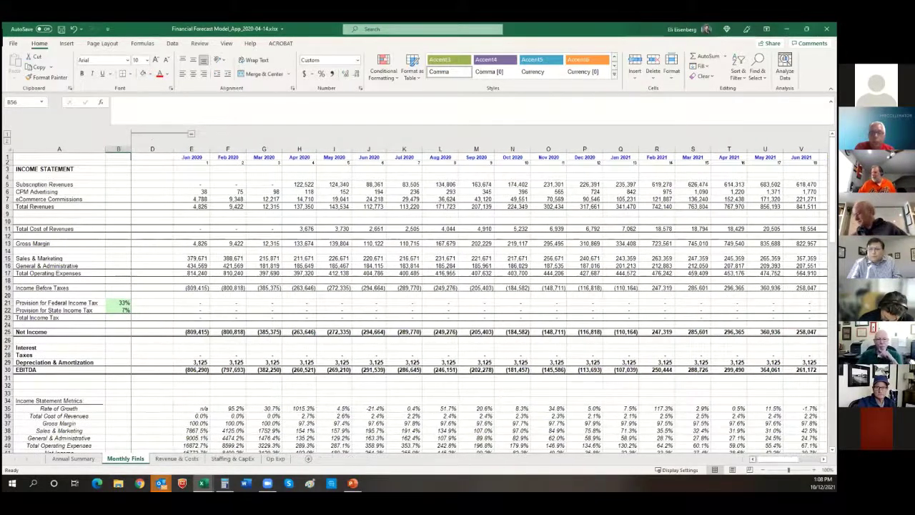
scroll(476, 293, left, 3)
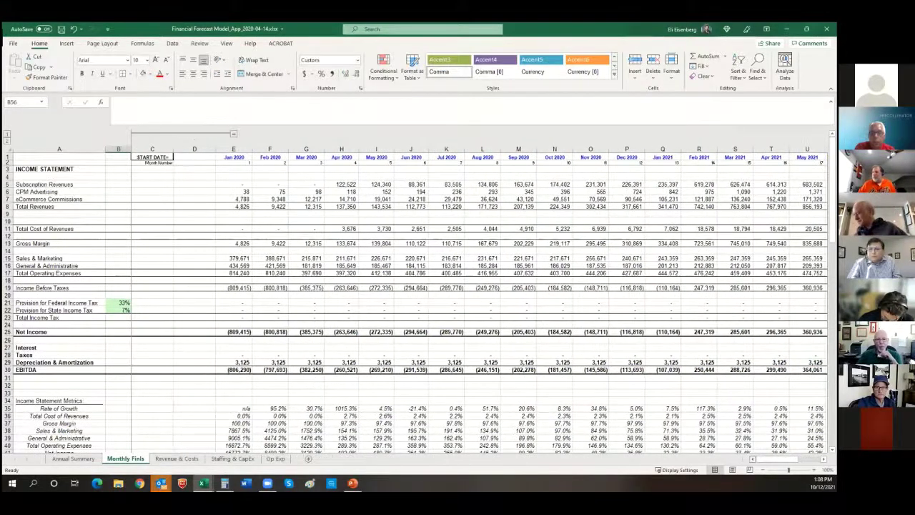
click(179, 459)
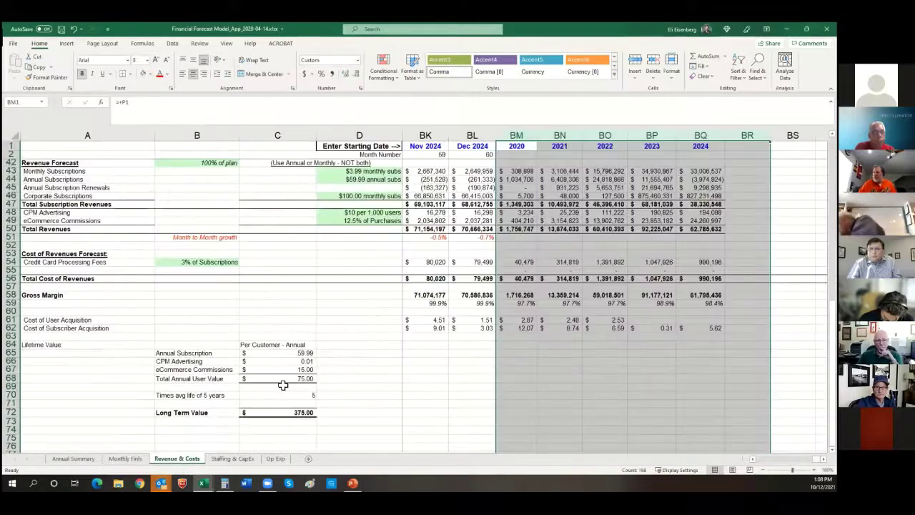
scroll(364, 343, up, 5)
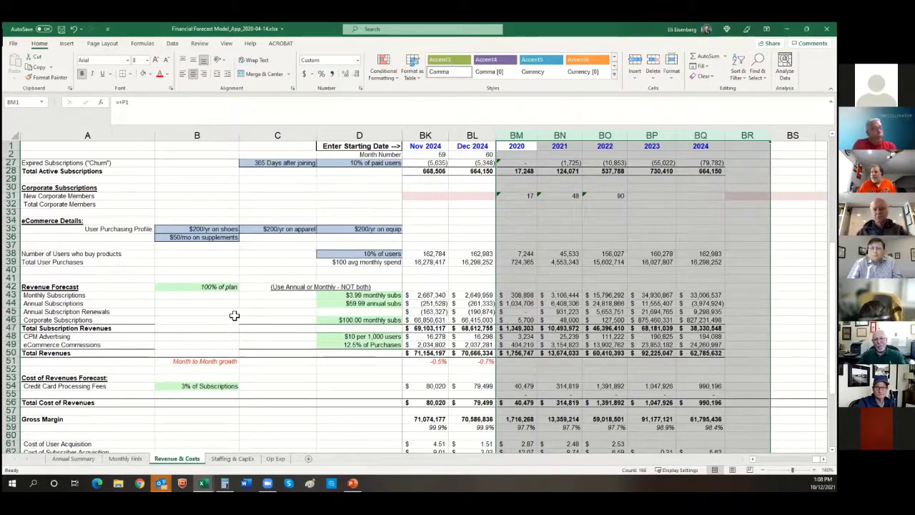
click(132, 459)
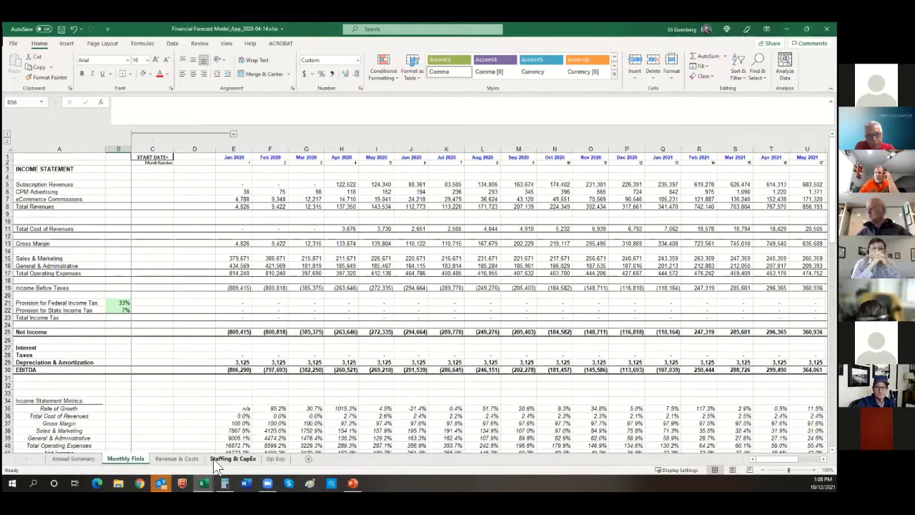
Step: On the Annual Summary sheet, select the executive summary chart and bring up, then dismiss, its gridline options
click(78, 458)
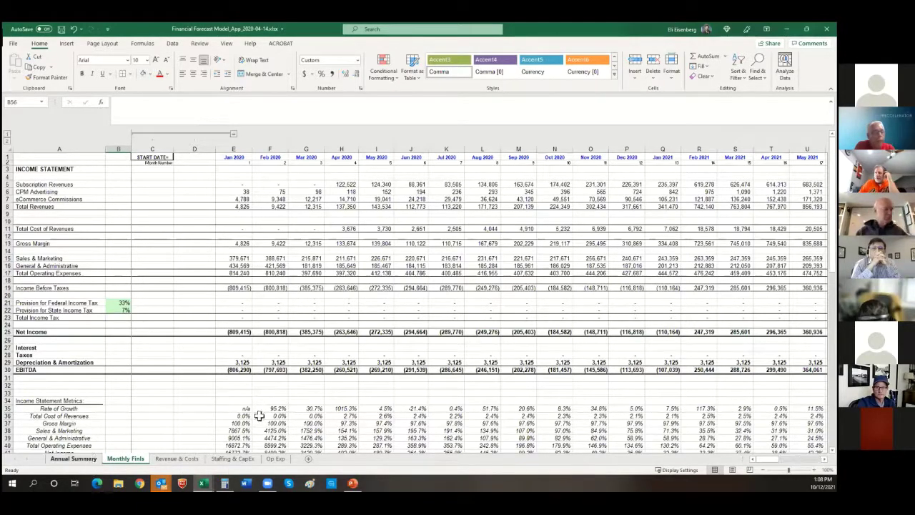
scroll(296, 414, down, 20)
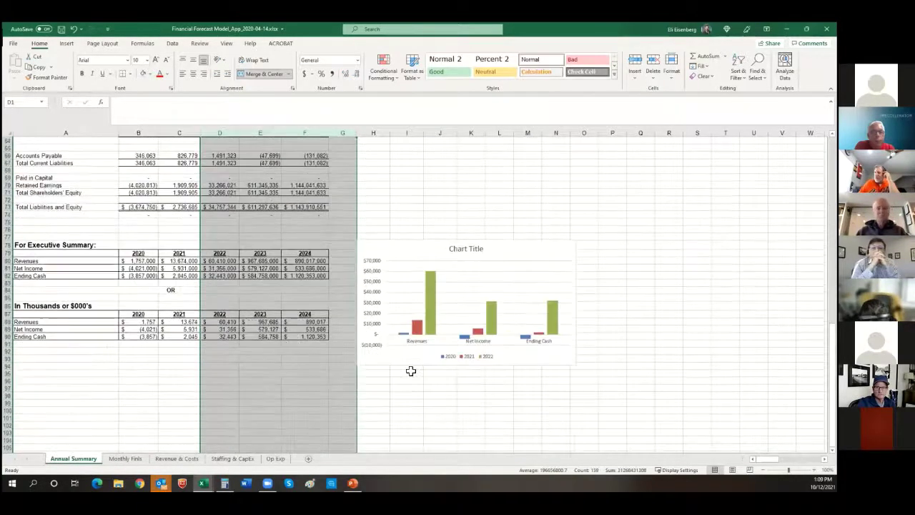
click(481, 302)
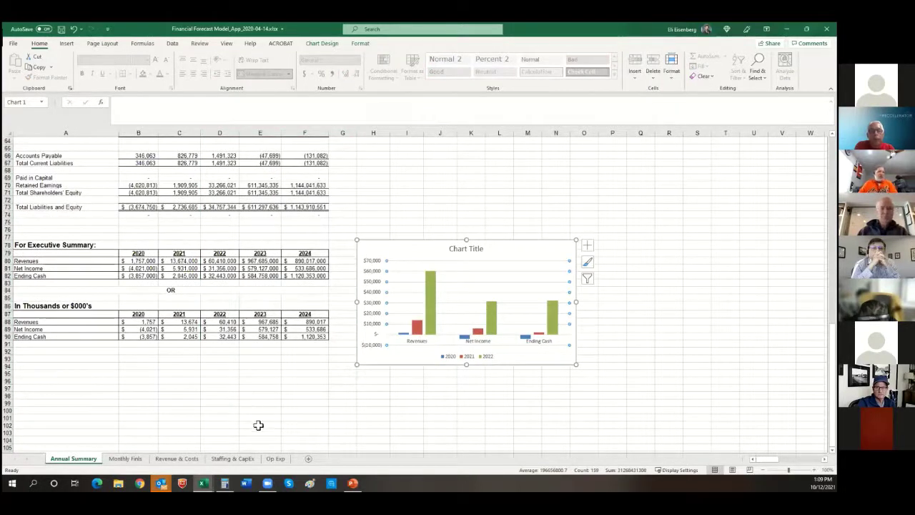
right_click(516, 292)
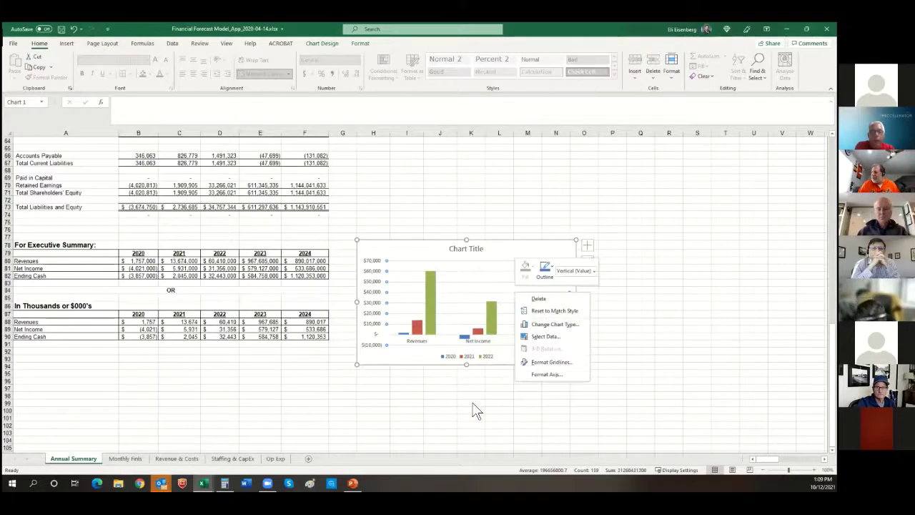
key(Escape)
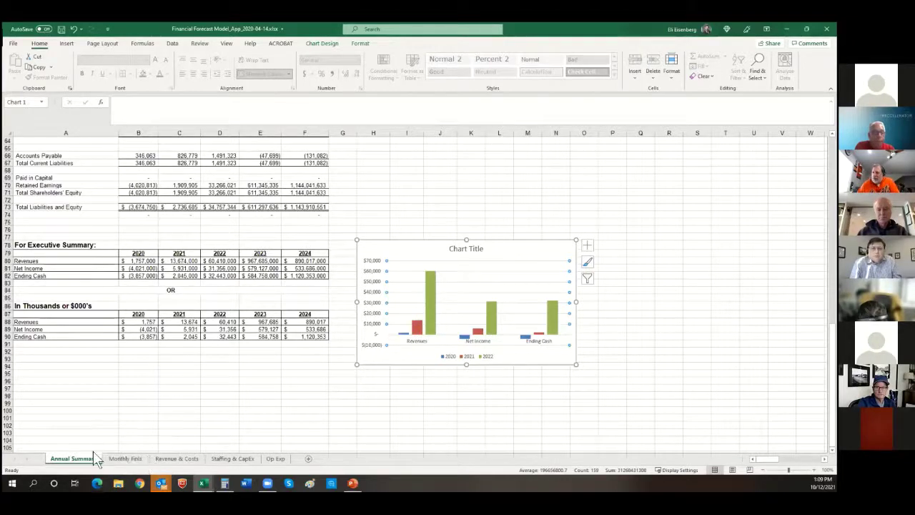
Step: Look through Monthly Finls, then open Revenue & Costs at the Over 34 online ads rate
click(122, 459)
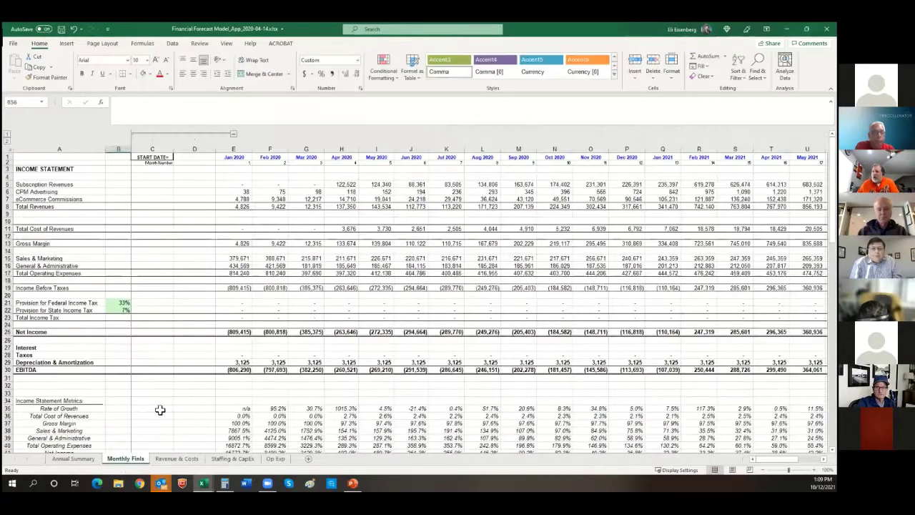
click(74, 460)
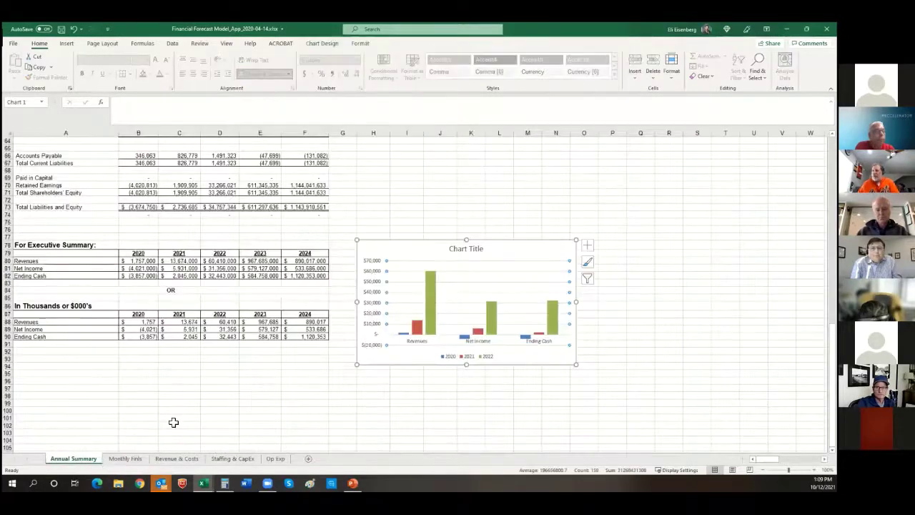
click(136, 460)
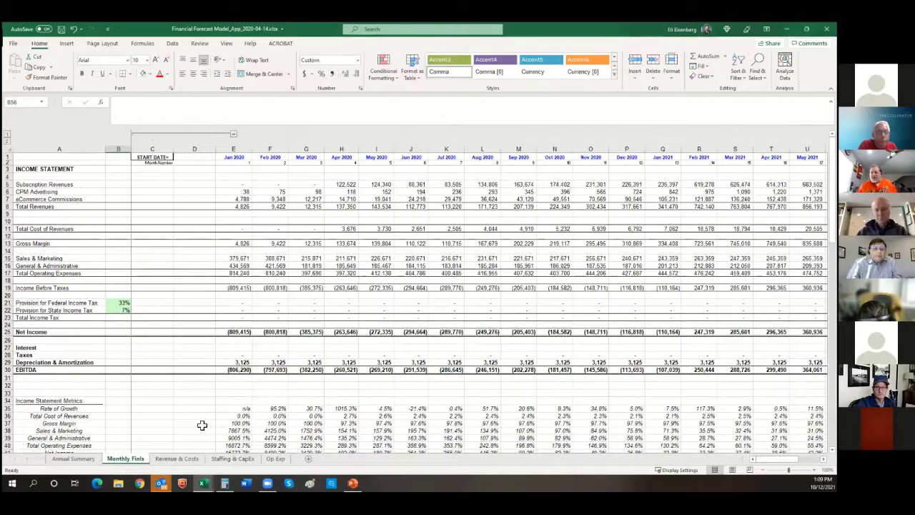
key(alt)
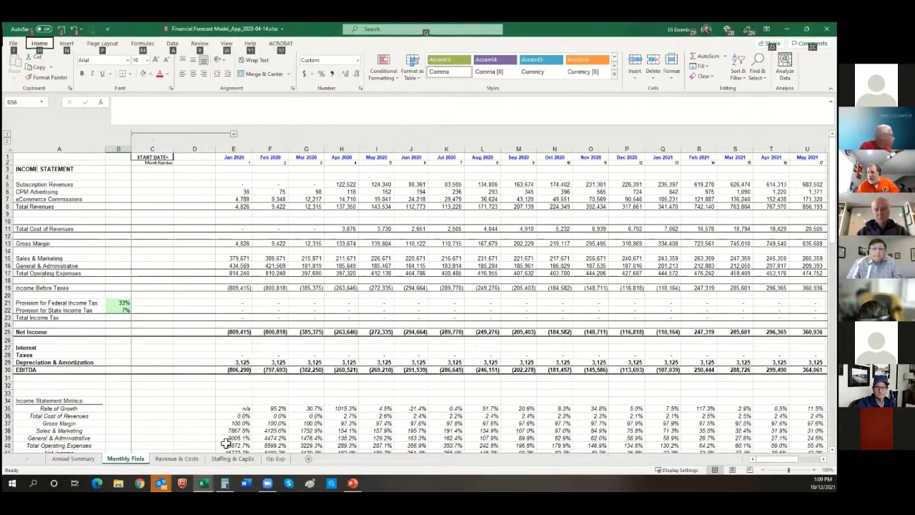
click(201, 460)
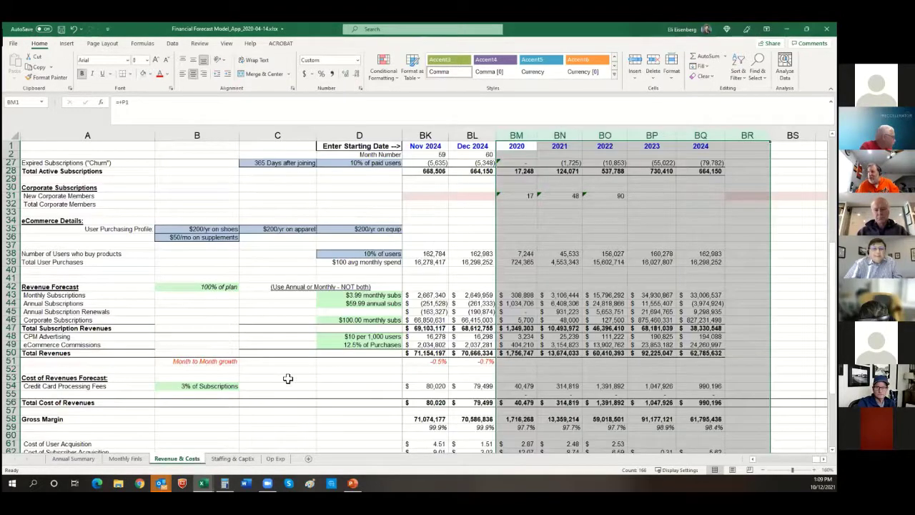
scroll(287, 378, up, 6)
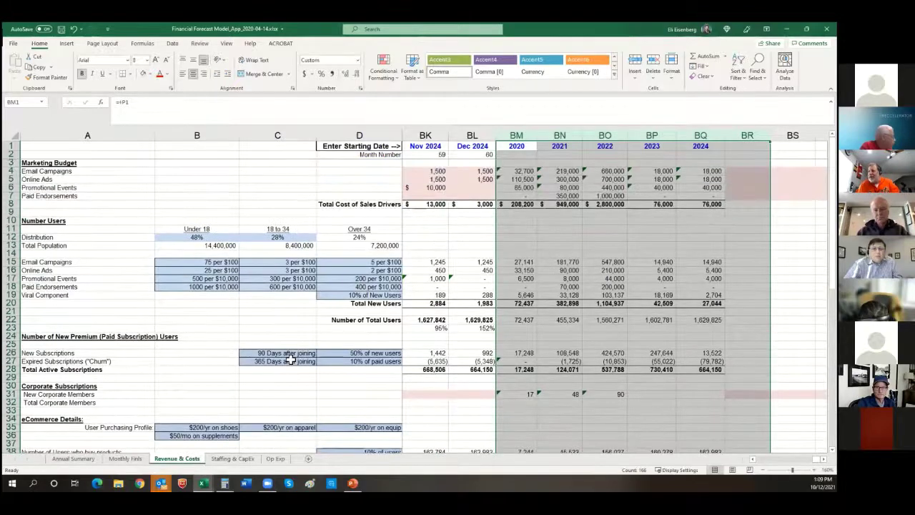
click(390, 267)
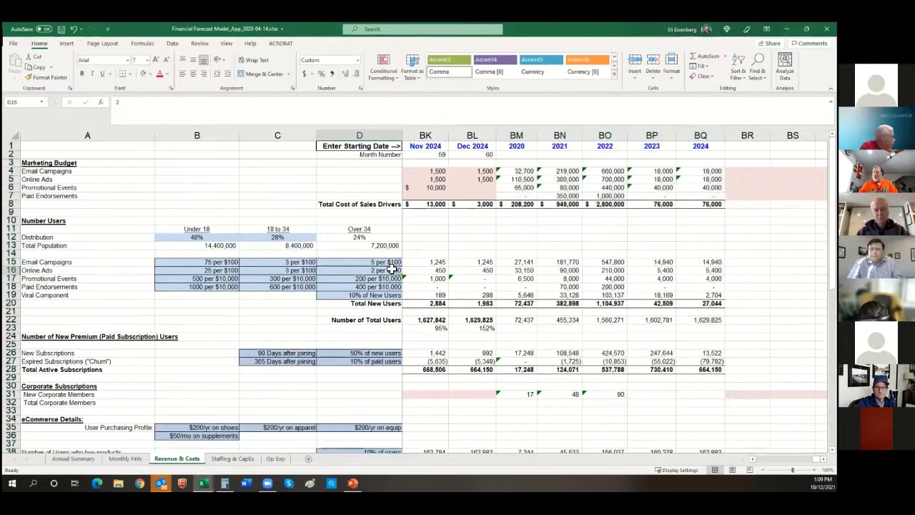
key(Right)
key(Right)
key(Right)
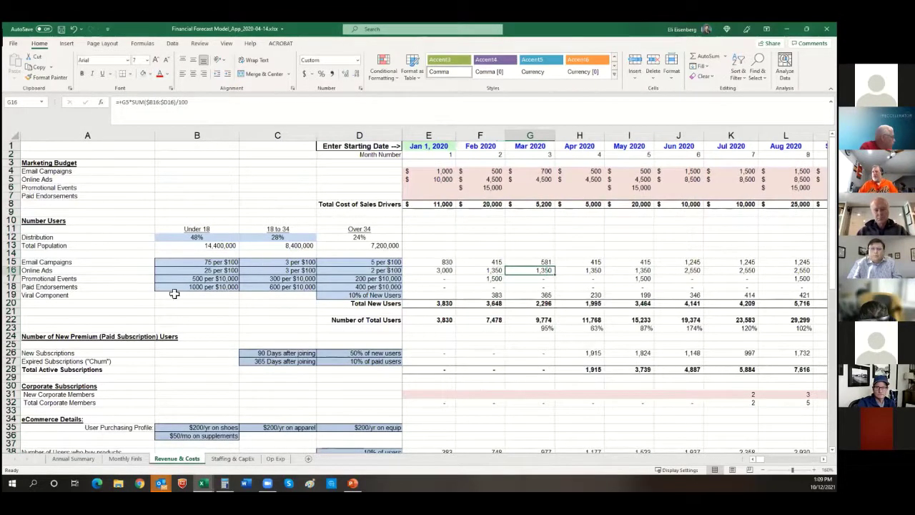
Step: On Staffing & CapEx, select rows 6–29 and check the Accounting Manager's salary start and end dates
click(232, 459)
scroll(166, 369, up, 10)
scroll(165, 368, up, 20)
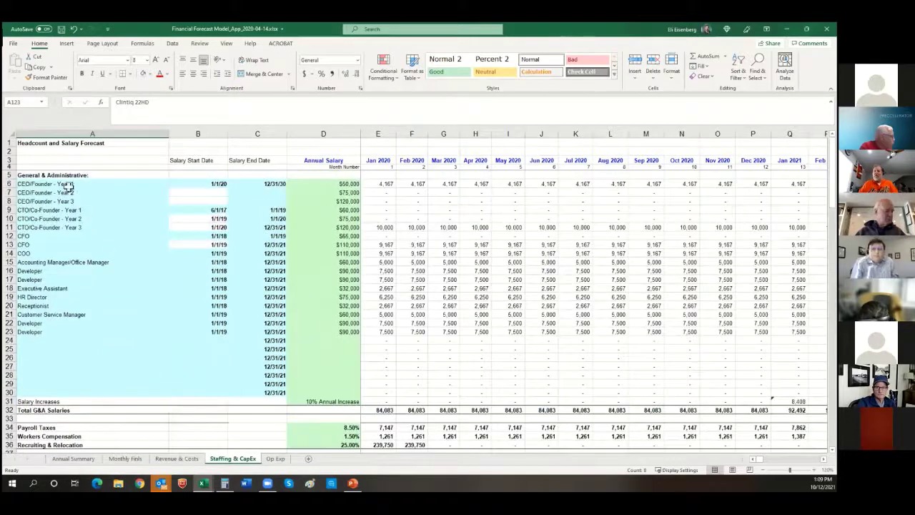
click(12, 183)
drag(13, 184, 65, 386)
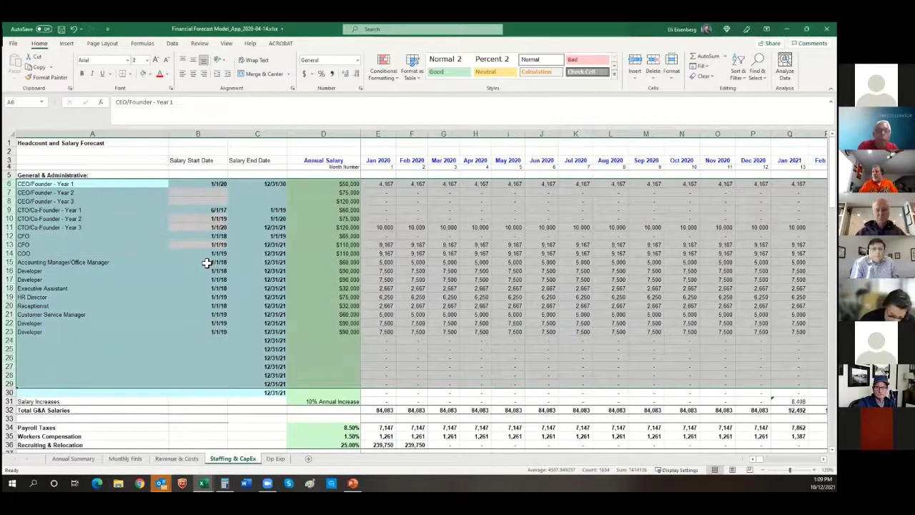
click(204, 262)
click(265, 262)
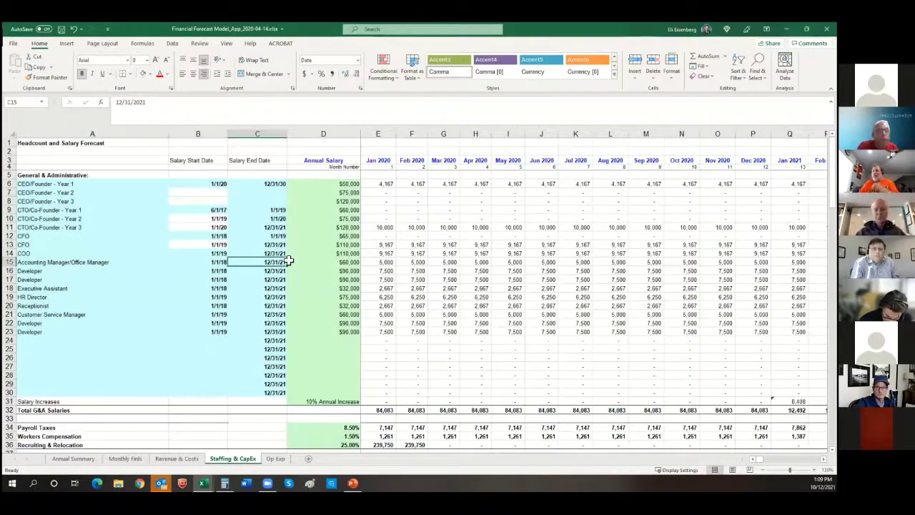
Step: Select the CEO/Founder rows 6–8 and scroll right to the 2021 month columns
drag(11, 184, 10, 201)
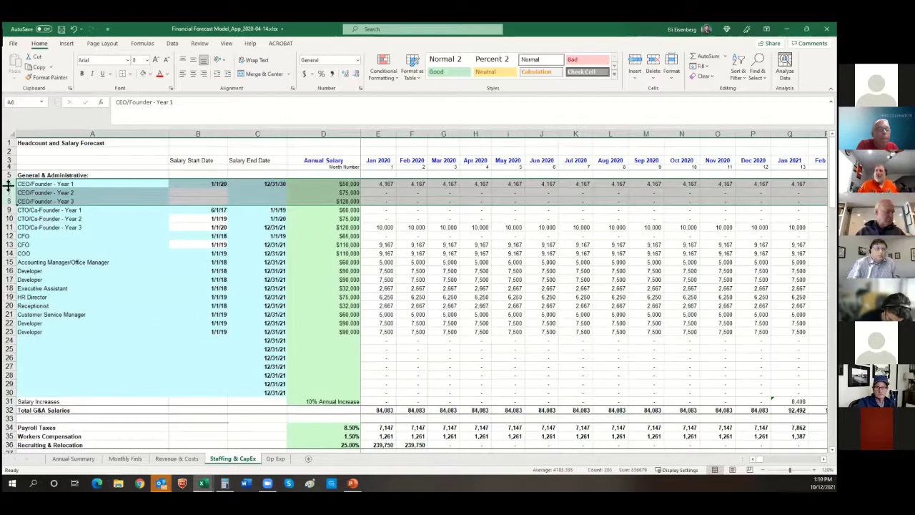
drag(8, 184, 10, 201)
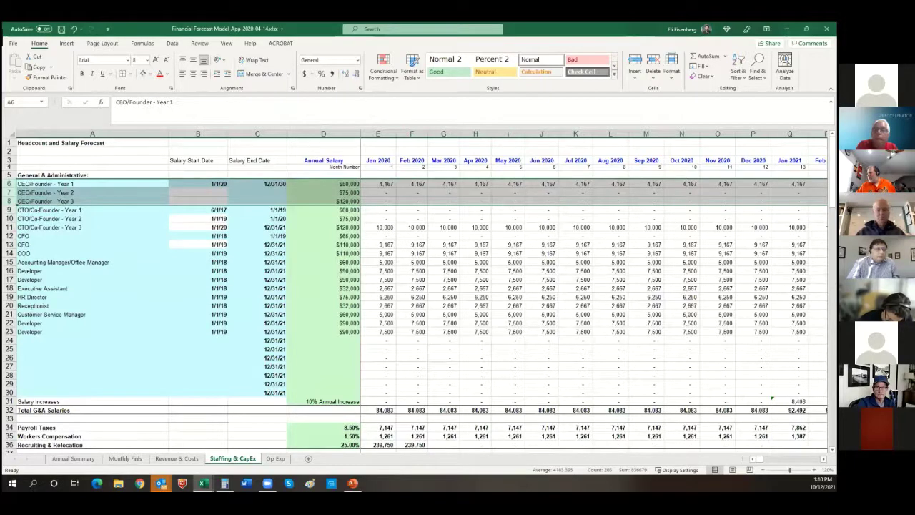
scroll(593, 286, right, 2)
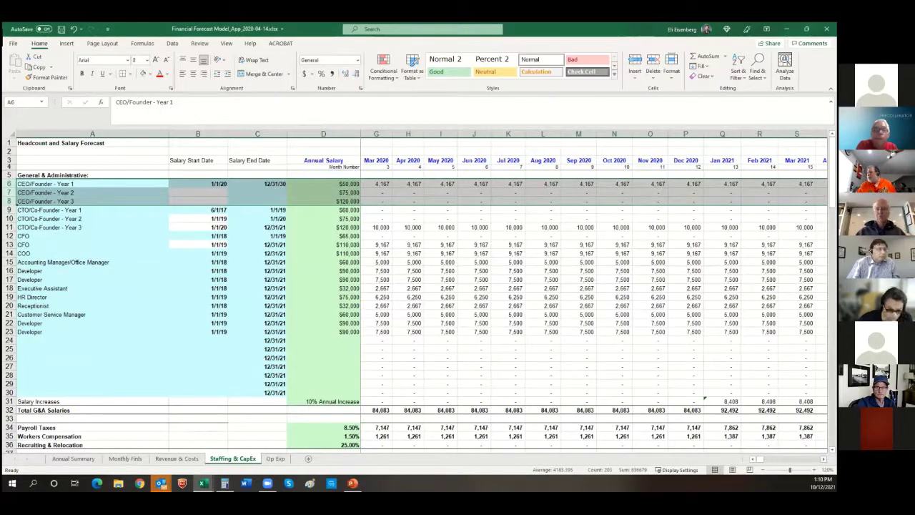
scroll(594, 293, right, 6)
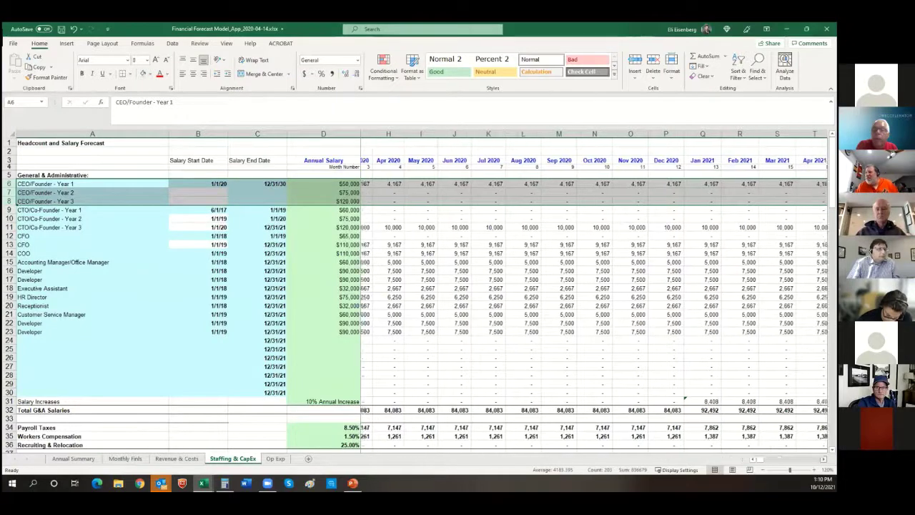
scroll(361, 331, right, 4)
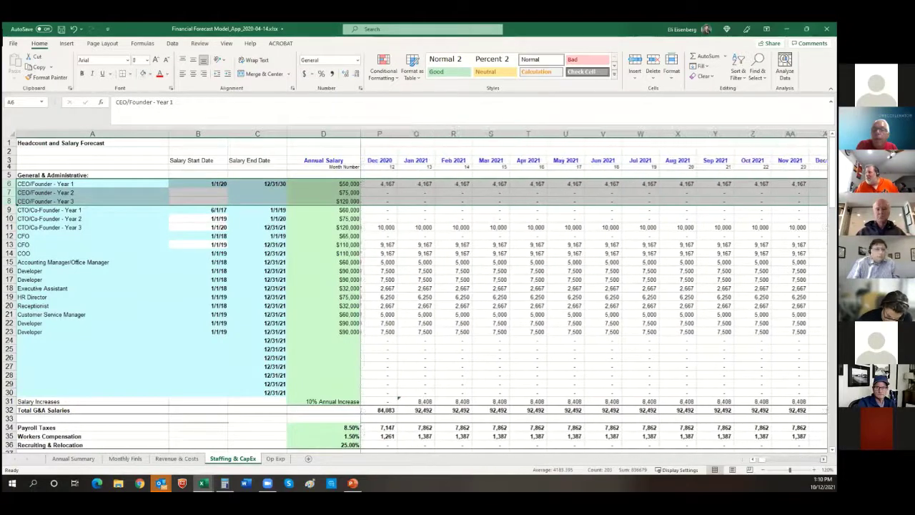
click(215, 183)
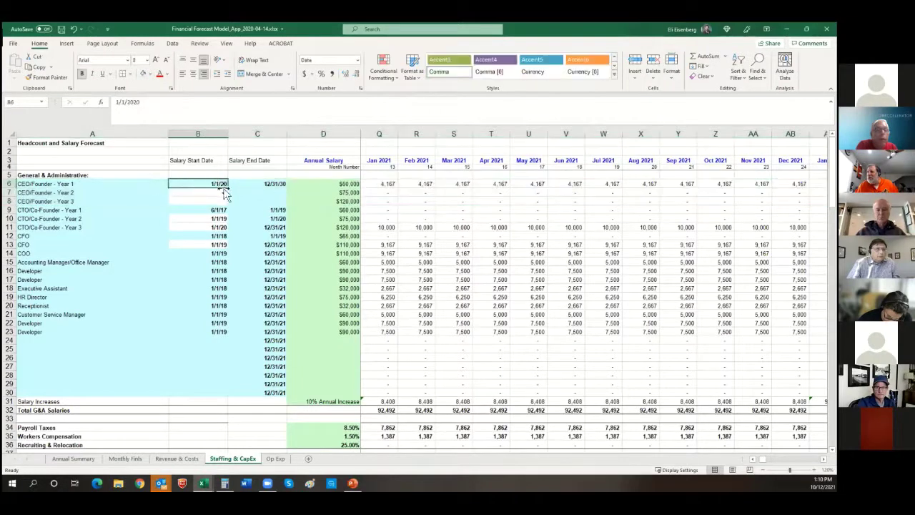
click(263, 185)
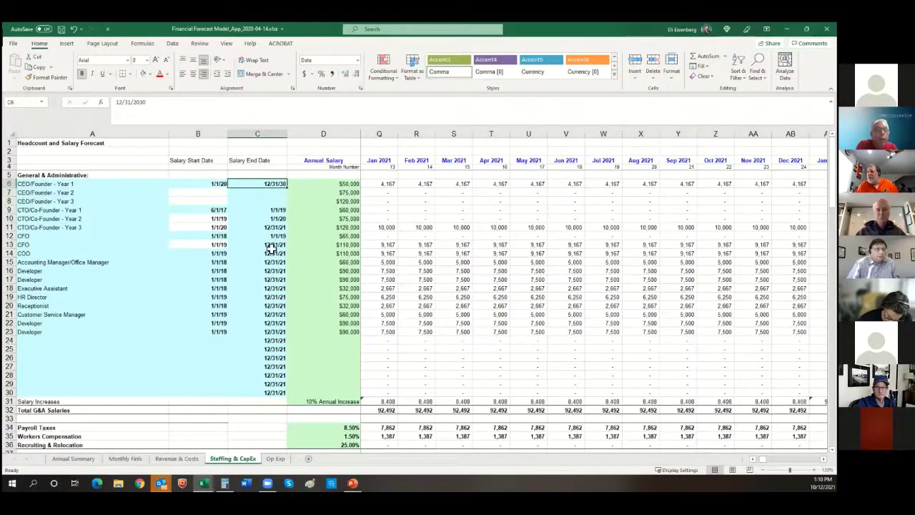
text(12/31)
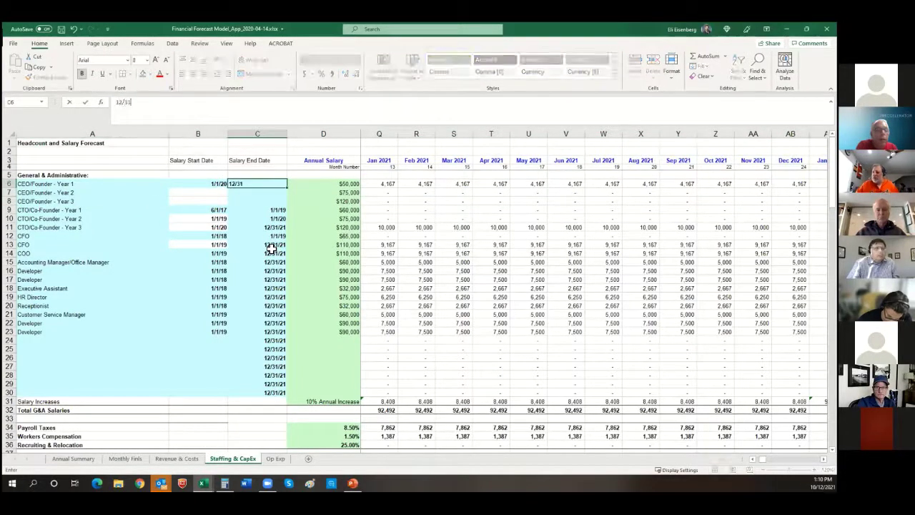
text(/20)
key(Return)
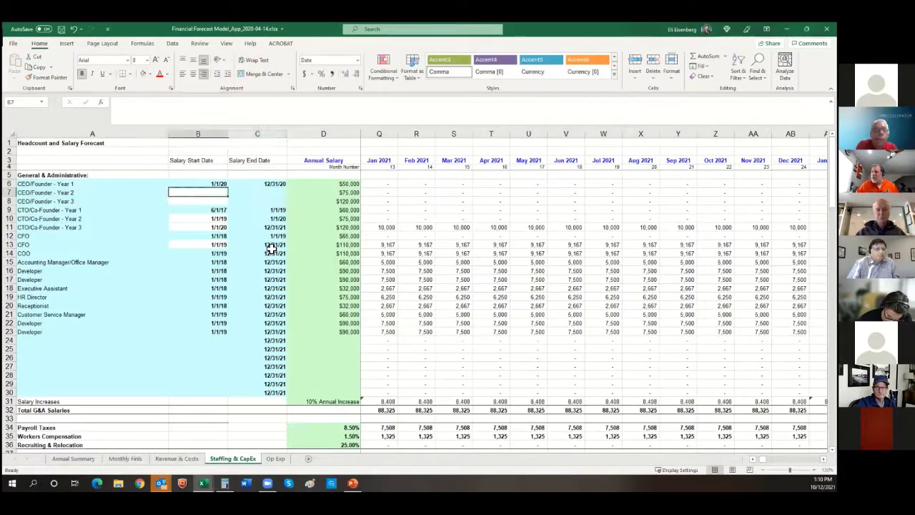
text(1/1/)
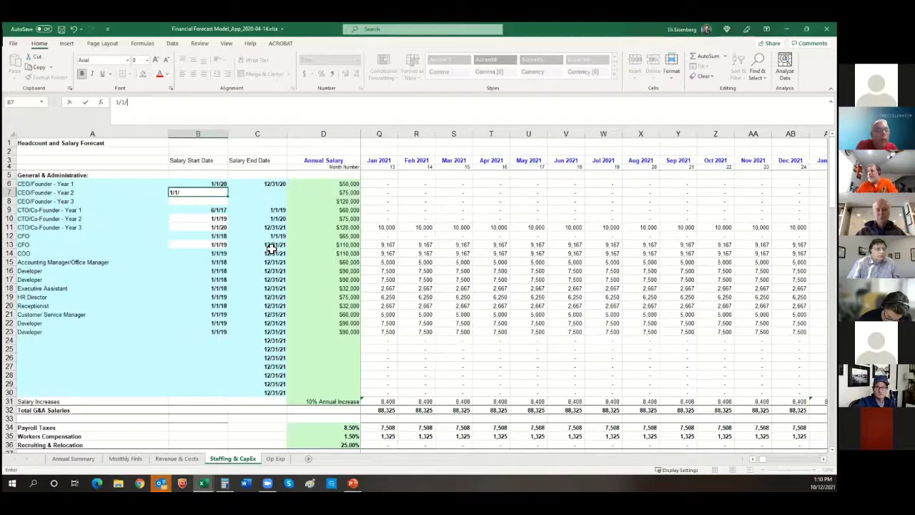
text(21)
key(Return)
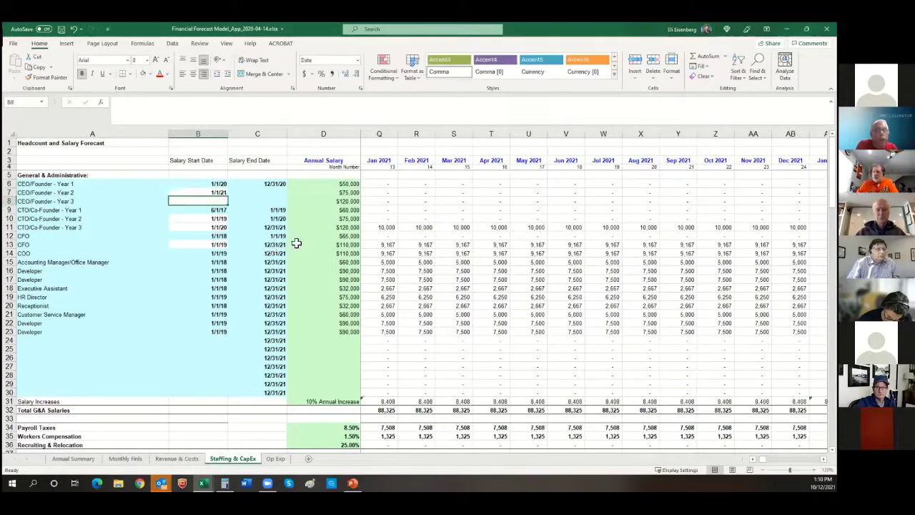
key(Right)
key(Right)
key(Right)
key(Right)
key(Right)
key(Right)
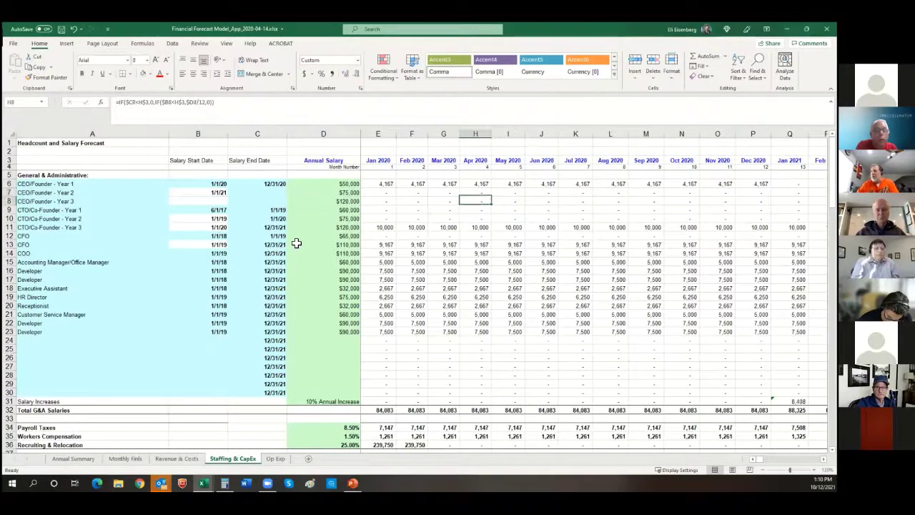
key(Down)
key(Down)
key(Down)
key(Down)
key(Down)
key(Down)
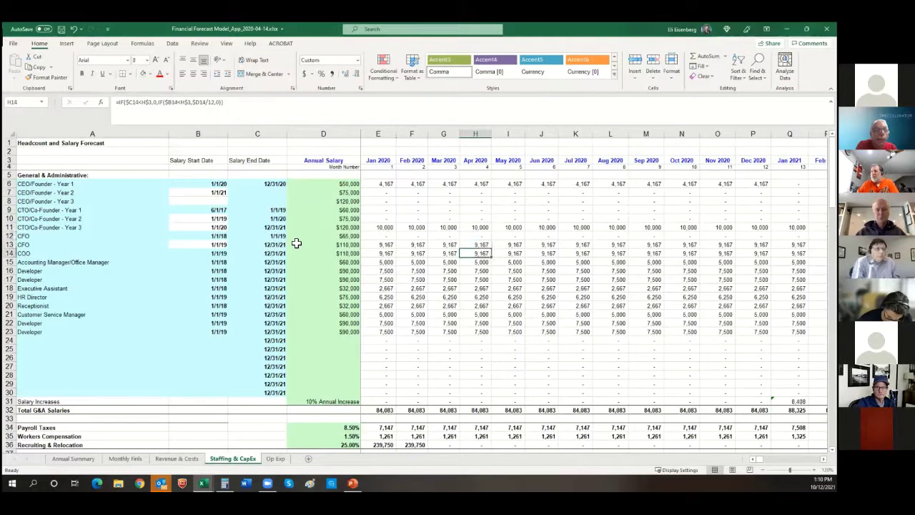
key(Up)
key(Left)
key(Left)
key(Left)
key(Left)
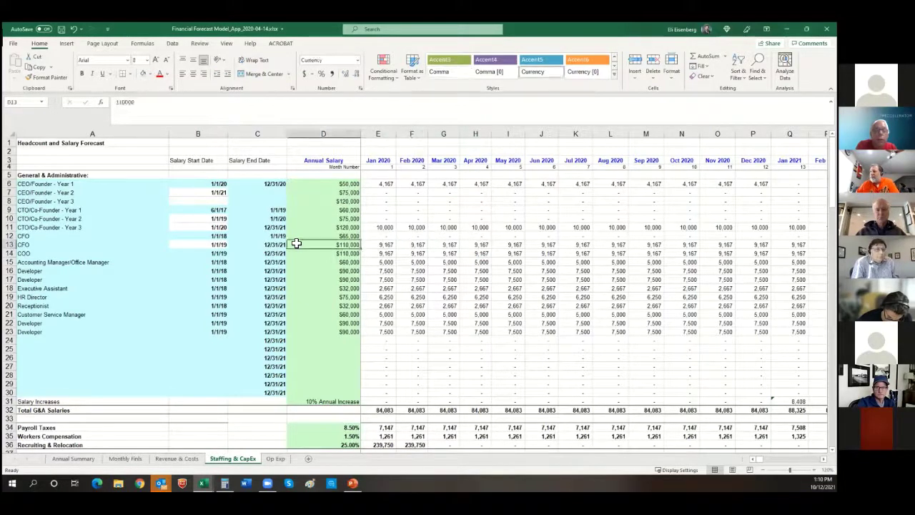
key(Left)
key(Left)
key(Right)
key(Right)
key(Right)
key(Right)
key(Right)
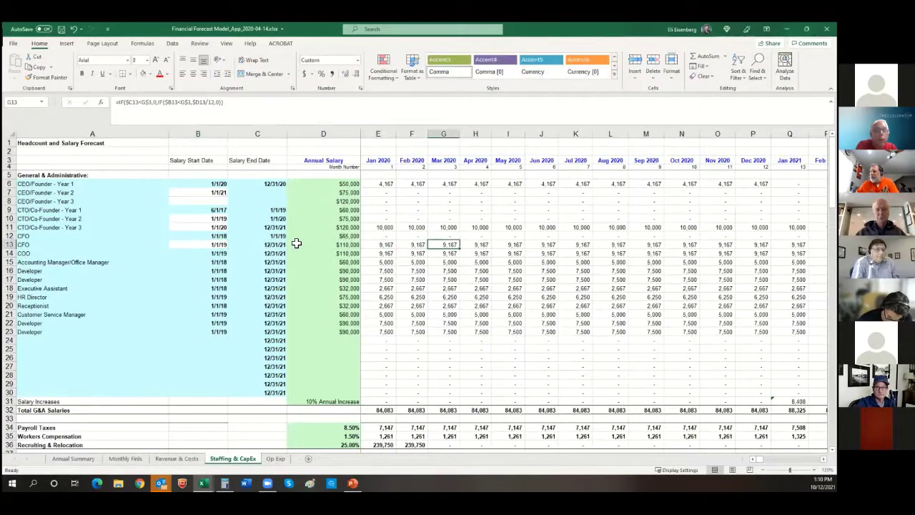
key(Right)
key(Right)
key(Right)
key(Right)
key(Right)
key(Right)
key(Right)
key(Right)
key(Right)
key(Right)
key(Right)
key(Right)
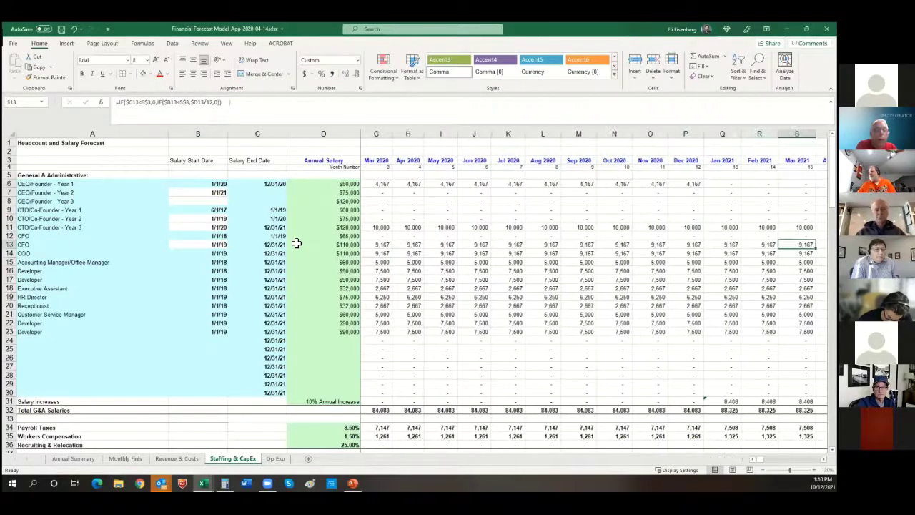
key(Right)
key(Right)
key(Right)
key(Right)
key(Right)
key(Right)
key(Right)
key(Right)
key(Right)
key(Right)
key(Right)
key(Left)
key(Left)
key(Left)
key(Left)
key(Left)
key(Left)
key(Left)
key(Left)
key(Left)
key(Left)
key(Left)
key(Left)
key(Left)
key(Left)
key(Left)
key(Left)
key(Left)
key(Left)
key(Left)
key(Left)
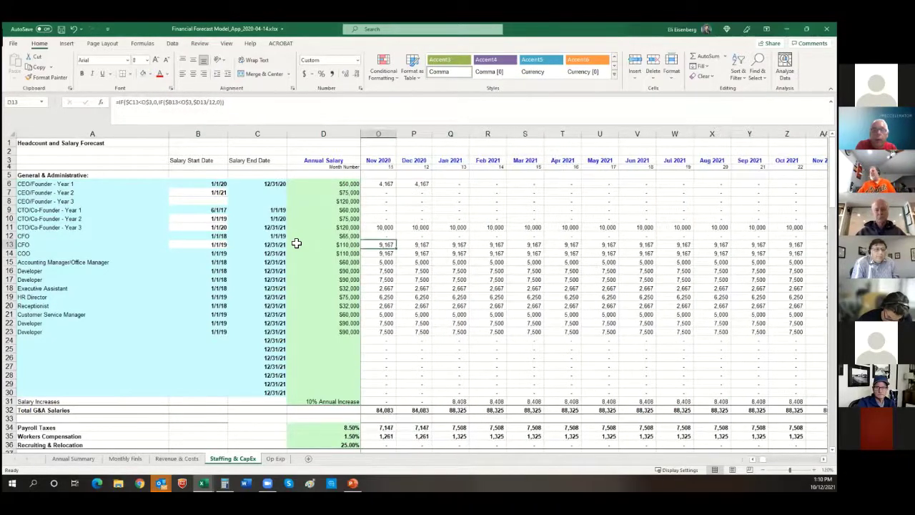
key(Up)
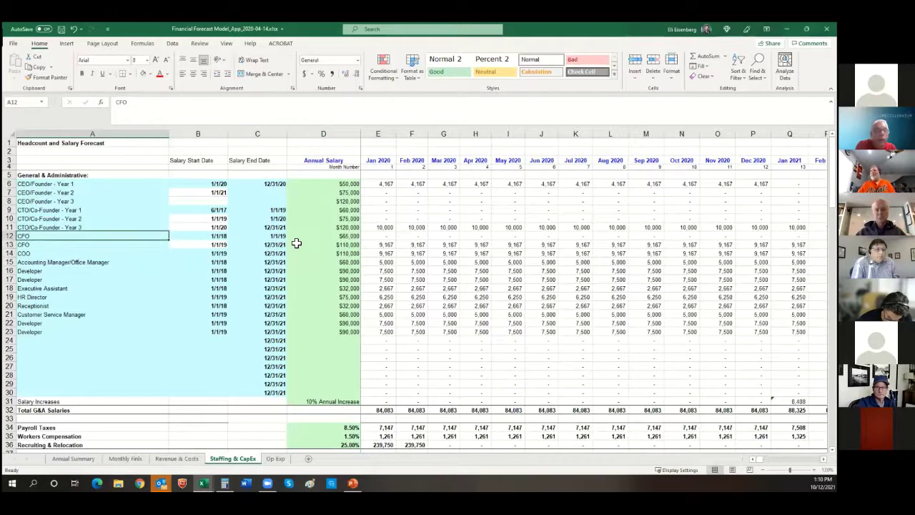
key(Right)
key(Right)
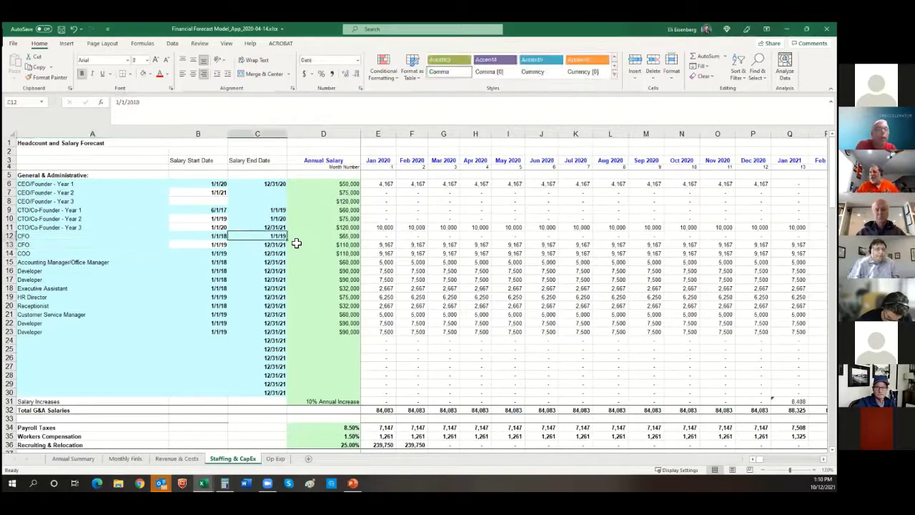
key(Left)
key(Up)
key(Up)
key(Up)
key(Up)
key(Up)
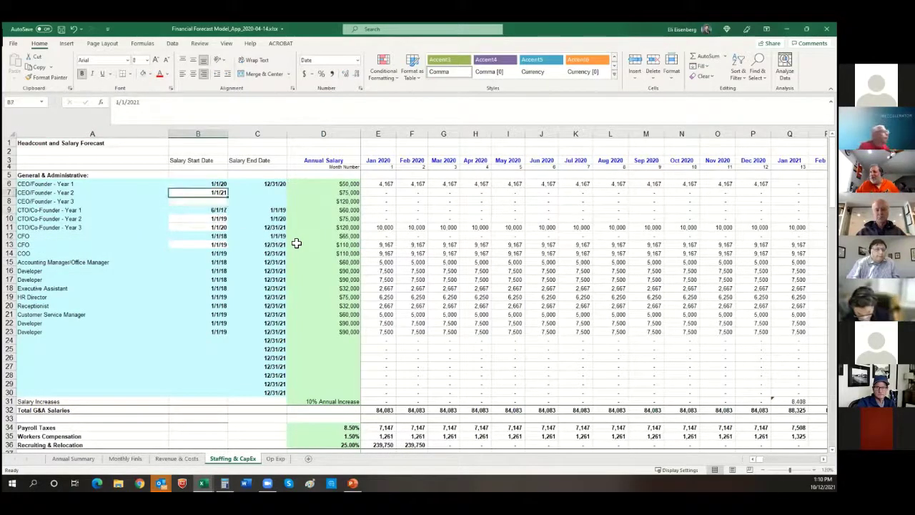
key(Down)
key(Down)
key(Down)
key(Down)
key(Down)
key(Down)
key(Down)
key(Down)
key(Down)
key(Down)
key(Down)
key(Down)
key(Down)
key(Down)
key(Down)
key(Down)
key(Down)
key(Down)
key(Down)
key(Down)
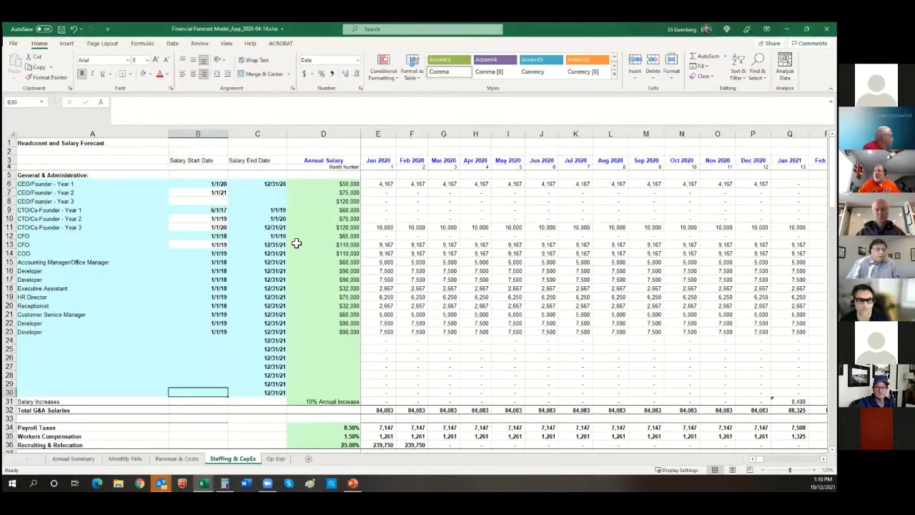
key(Up)
key(Up)
key(Up)
key(Up)
key(Up)
key(Up)
key(Up)
key(Up)
key(Up)
key(Up)
key(Up)
key(Down)
key(Down)
key(Down)
key(Down)
key(Down)
key(Down)
key(Down)
key(Down)
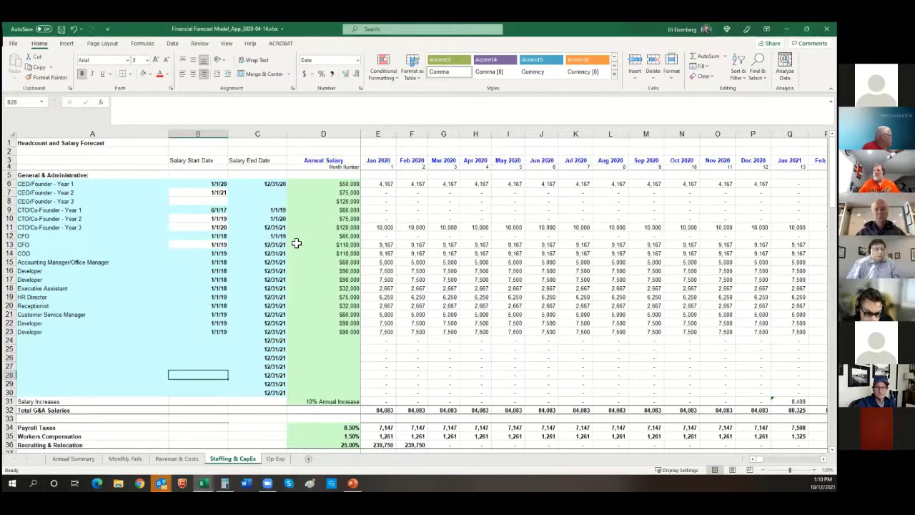
key(Up)
key(Up)
key(Up)
key(Up)
key(Up)
key(Up)
key(Up)
key(Up)
key(Up)
key(Up)
key(Up)
key(Up)
key(Up)
key(Up)
key(Up)
key(Up)
key(Up)
key(Up)
key(Up)
key(Up)
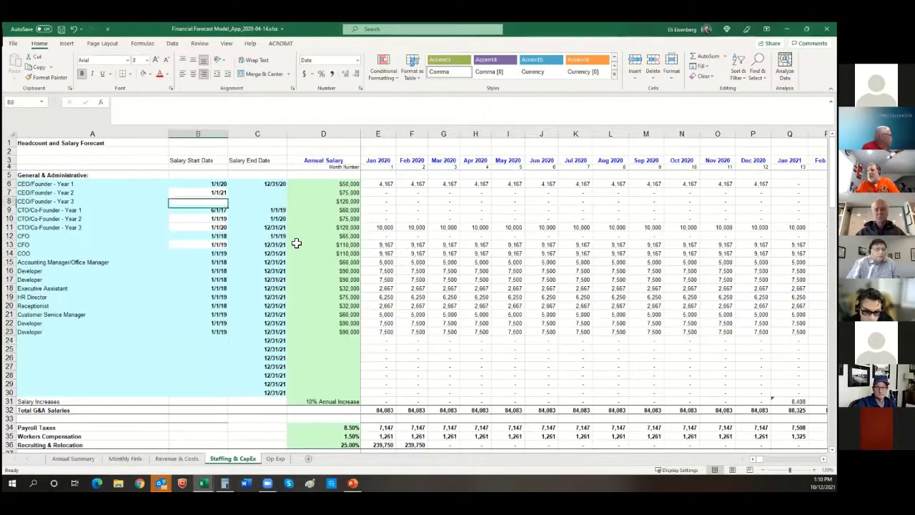
key(Up)
key(Up)
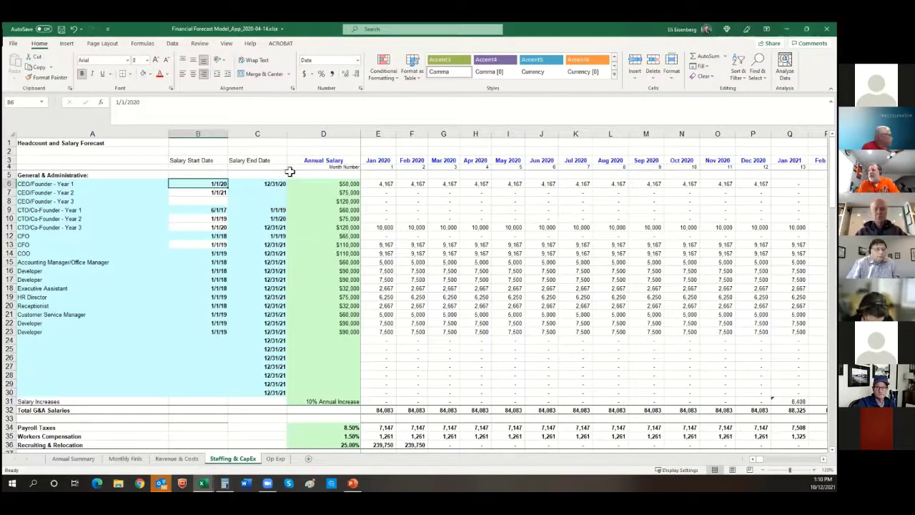
Step: Give the CEO/Founder Year 2 salary an end date of 12/31/21
click(215, 193)
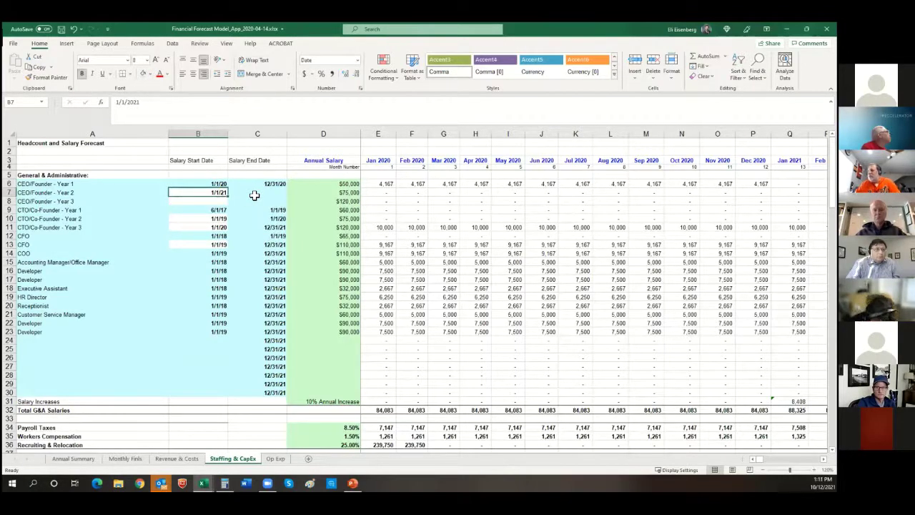
key(Right)
key(Right)
key(Right)
key(Right)
key(Right)
key(Right)
key(Right)
key(Right)
key(Right)
key(Right)
key(Right)
key(Right)
key(Right)
key(Right)
key(Right)
key(Right)
key(Right)
key(Right)
key(Right)
key(Right)
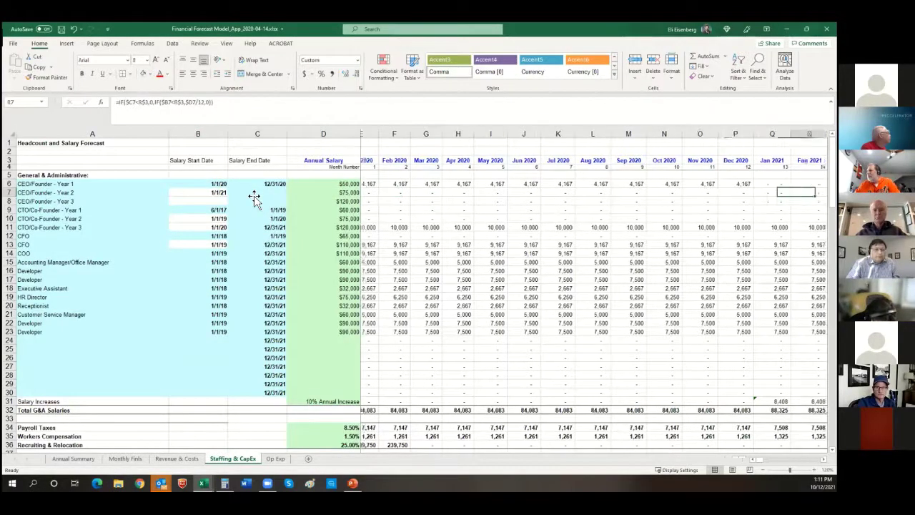
key(Left)
key(Left)
key(Left)
key(Left)
key(Left)
key(Left)
key(Left)
key(Left)
key(Left)
key(Left)
key(Left)
key(Left)
key(Left)
key(Left)
key(Left)
key(Left)
key(Left)
key(Left)
key(Left)
key(Left)
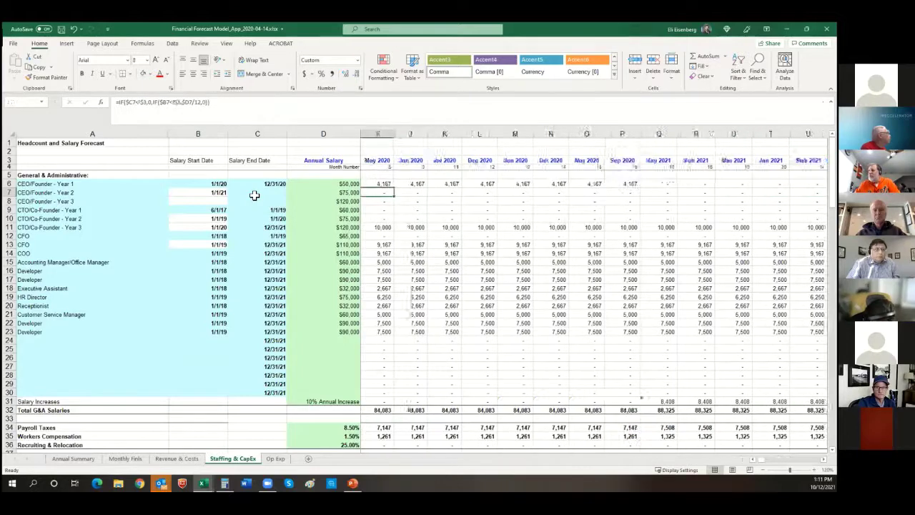
click(254, 195)
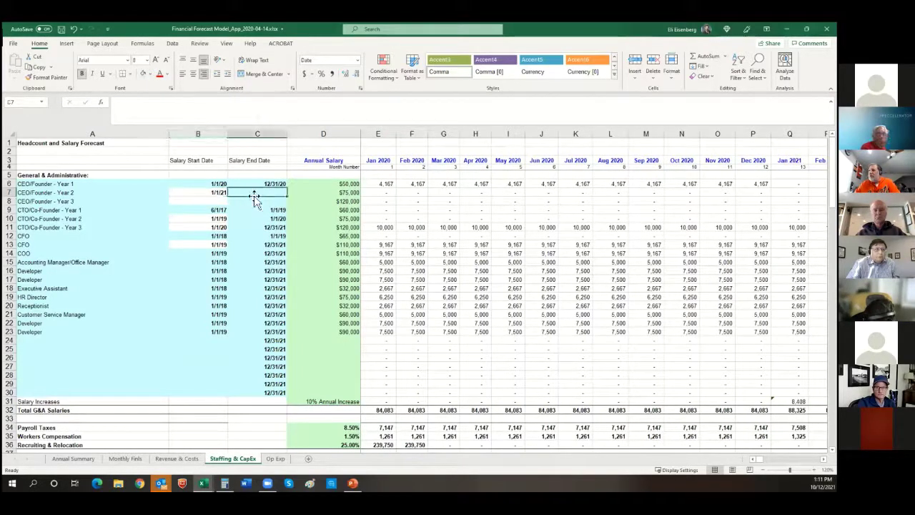
text(12/31/21)
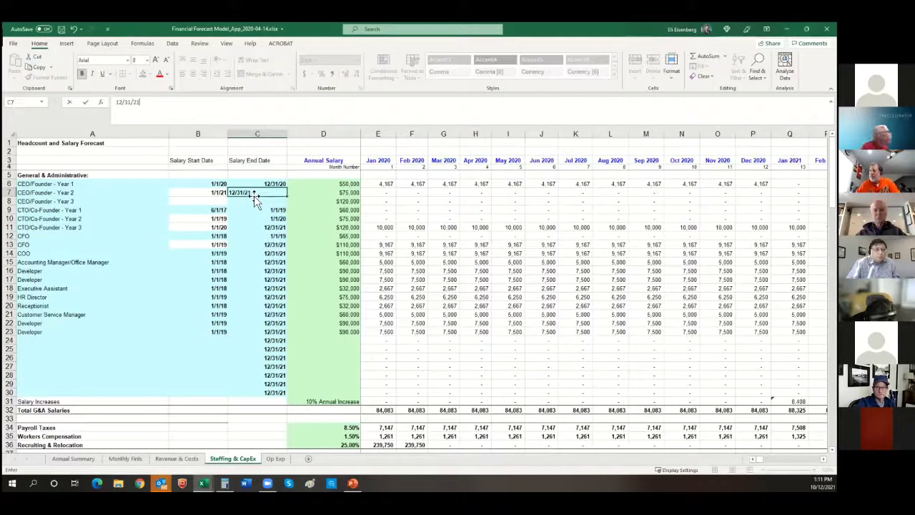
key(Return)
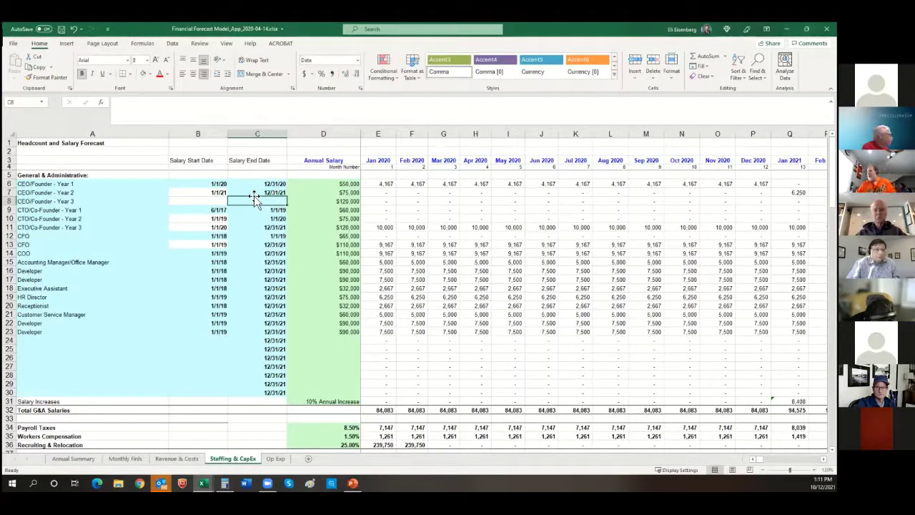
Step: Check the row 7 monthly salary formulas across the 2021 months, including January 2021
click(255, 195)
key(Right)
key(Right)
key(Right)
key(Right)
key(Right)
key(Right)
key(Right)
key(Right)
key(Right)
key(Right)
key(Right)
key(Right)
key(Right)
key(Right)
key(Right)
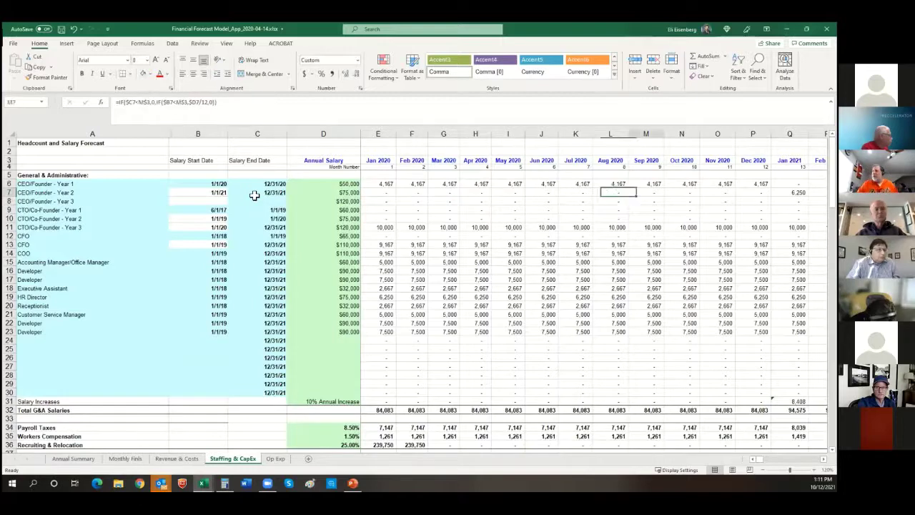
key(Left)
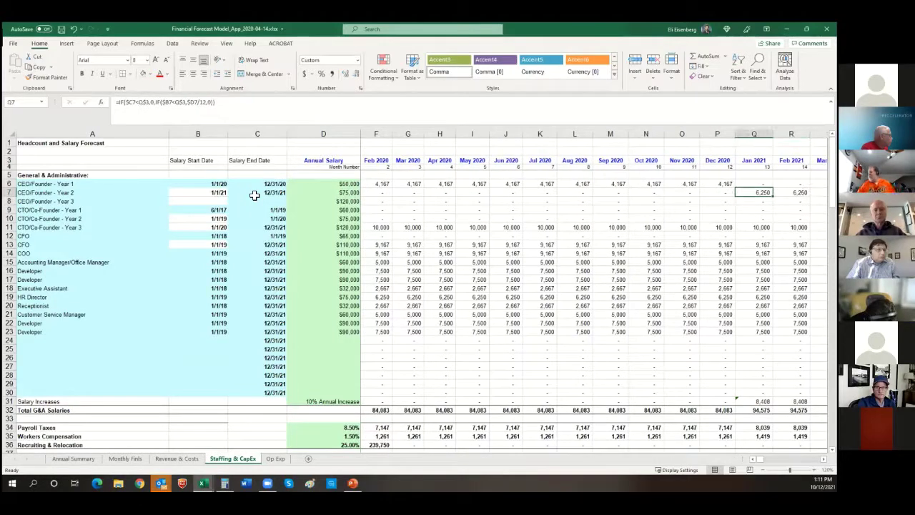
key(Right)
key(Right)
key(Right)
key(Right)
key(Right)
key(Right)
key(Left)
key(Left)
key(Left)
key(Left)
key(Left)
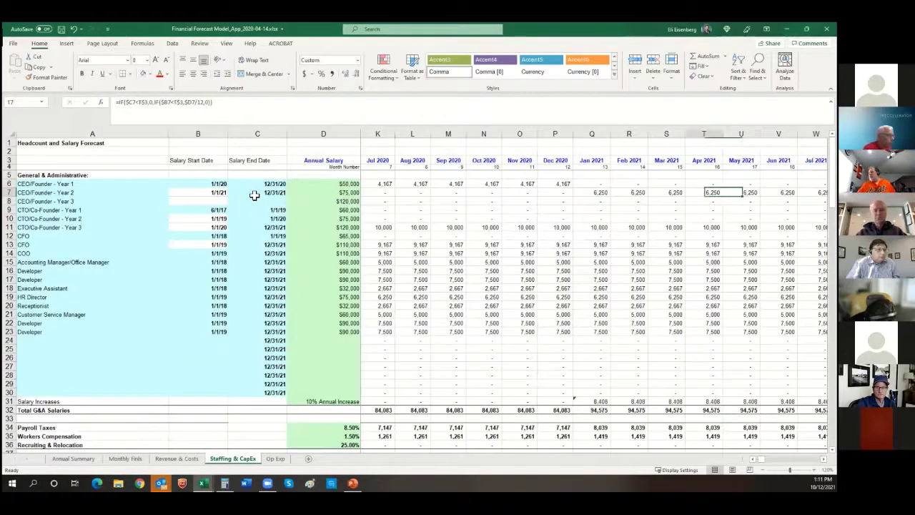
key(Left)
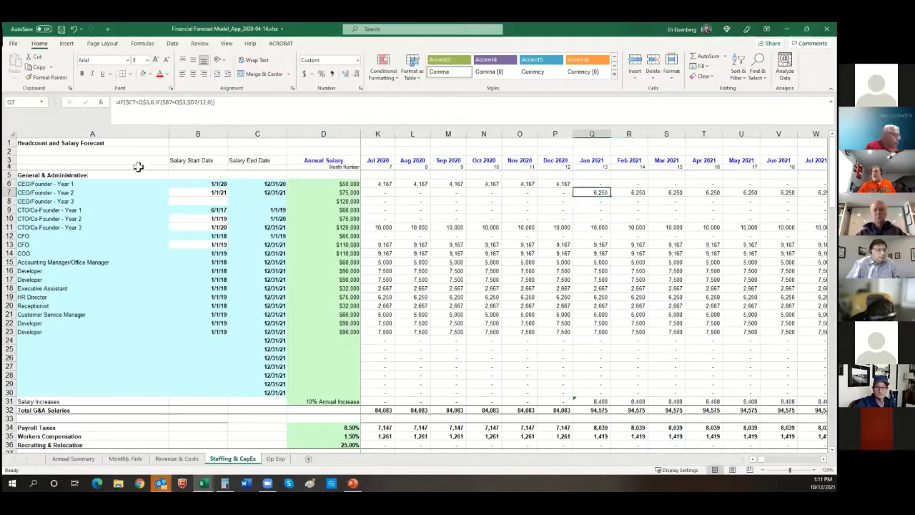
Step: Set the CEO/Founder annual salaries to $60,000 for Year 1 and $90,000 for Year 2
drag(346, 183, 347, 192)
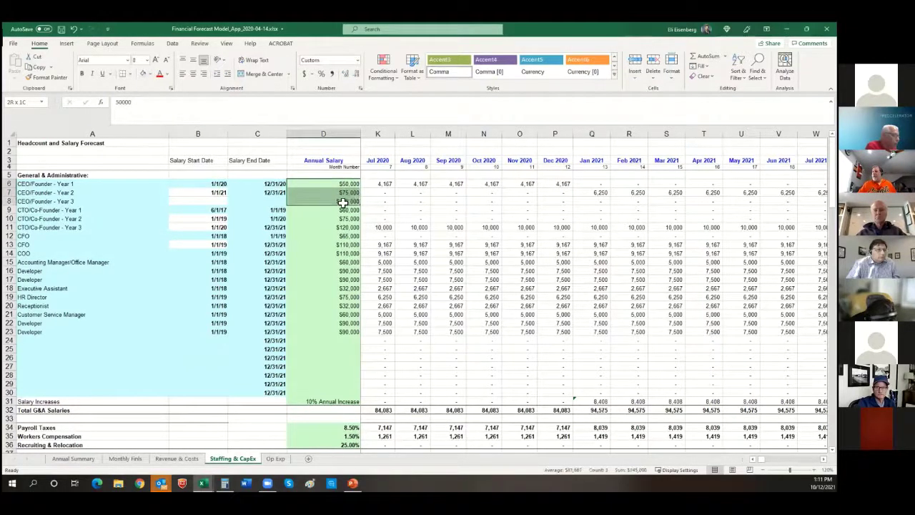
click(347, 183)
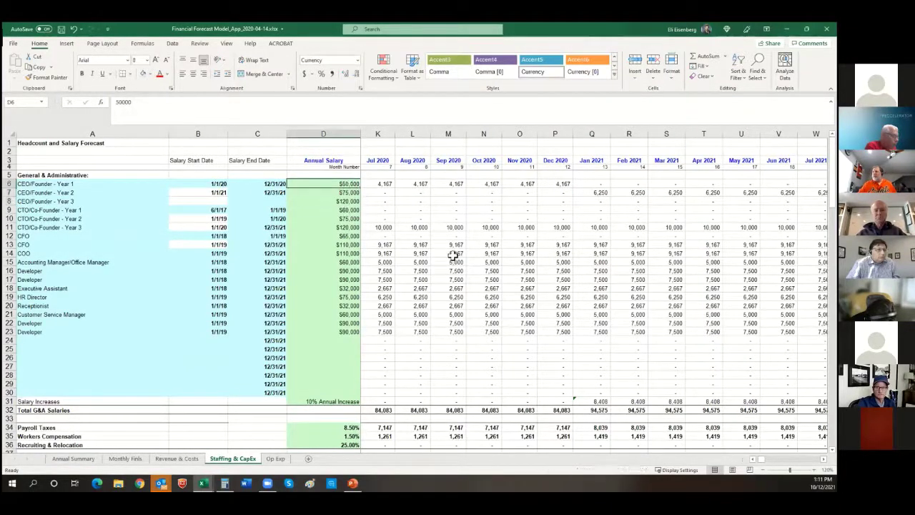
text(60)
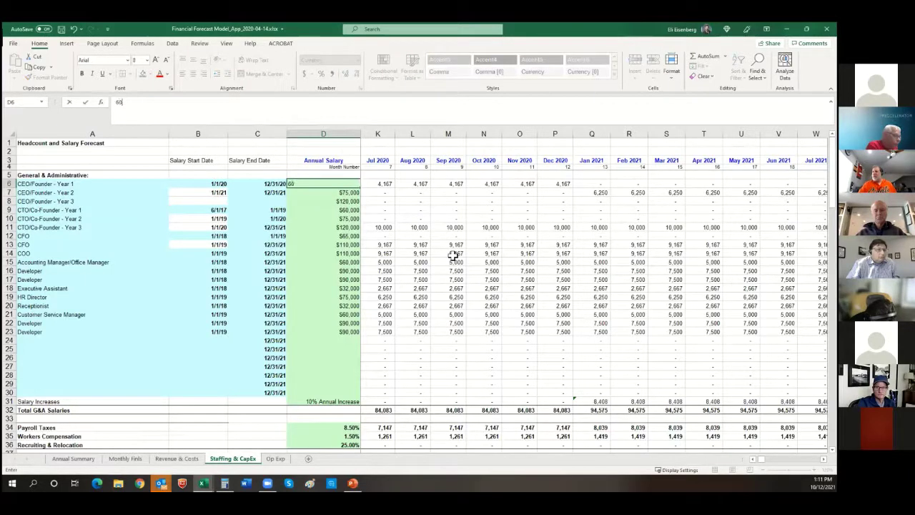
text(,000)
key(Return)
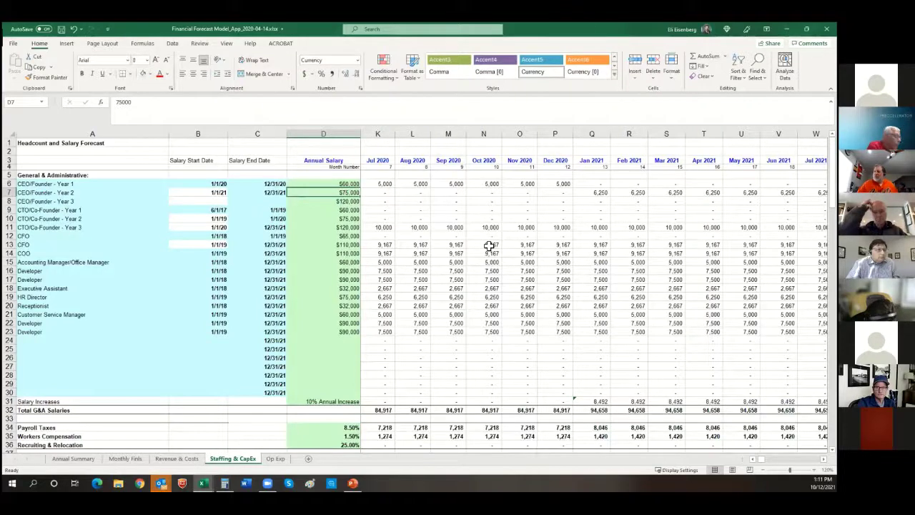
text(90,000)
key(Return)
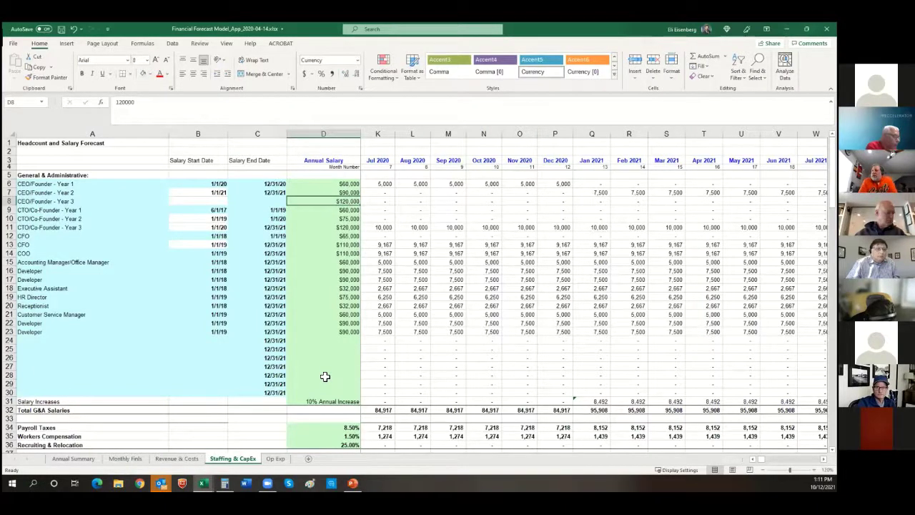
scroll(333, 357, down, 11)
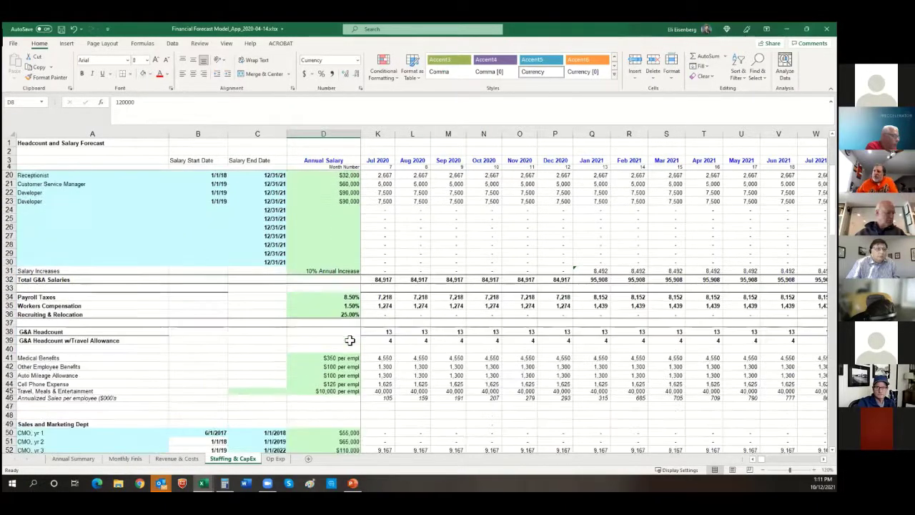
scroll(351, 340, down, 4)
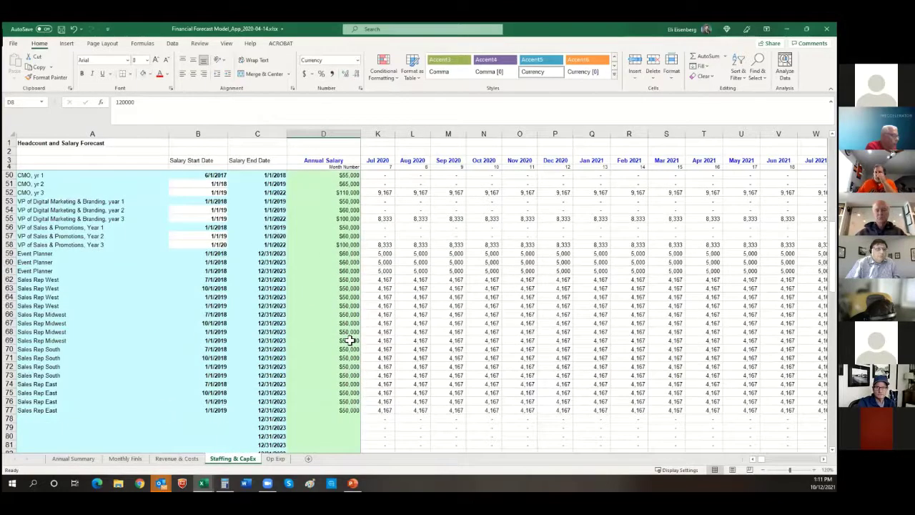
scroll(351, 340, down, 3)
scroll(350, 341, up, 4)
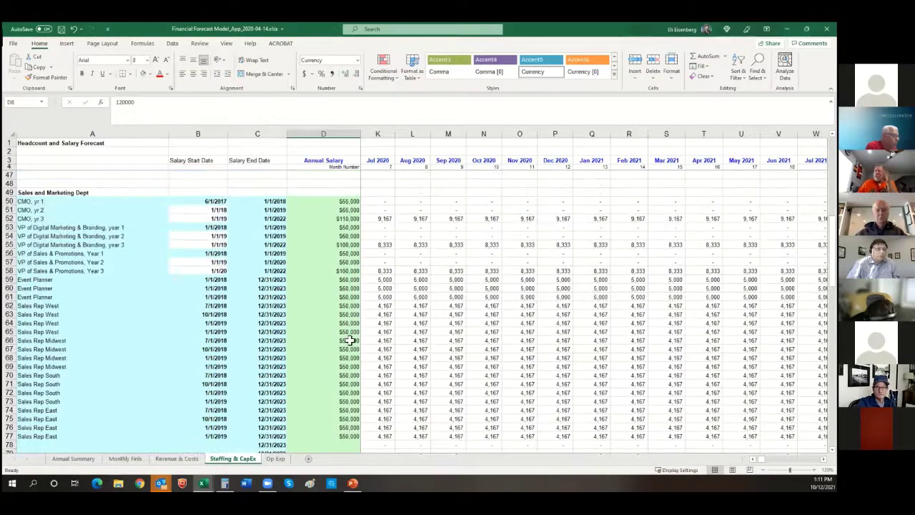
scroll(351, 341, up, 2)
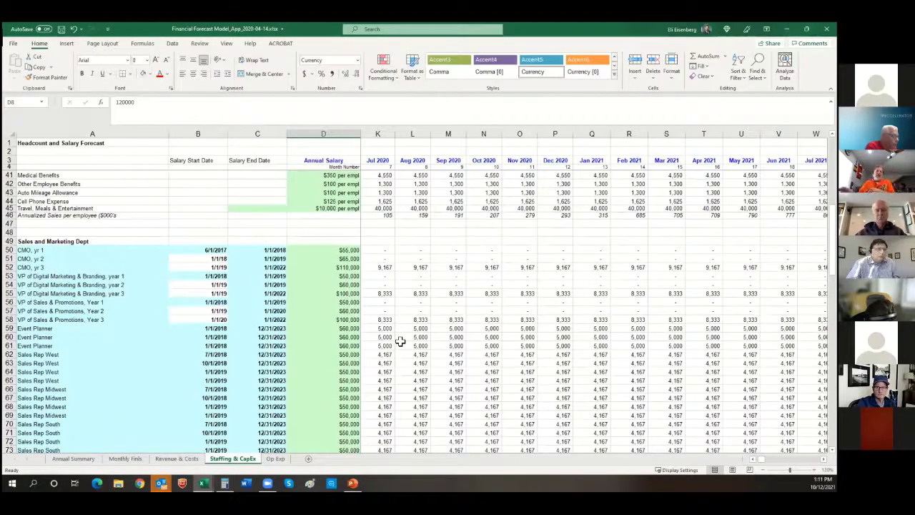
scroll(396, 299, up, 12)
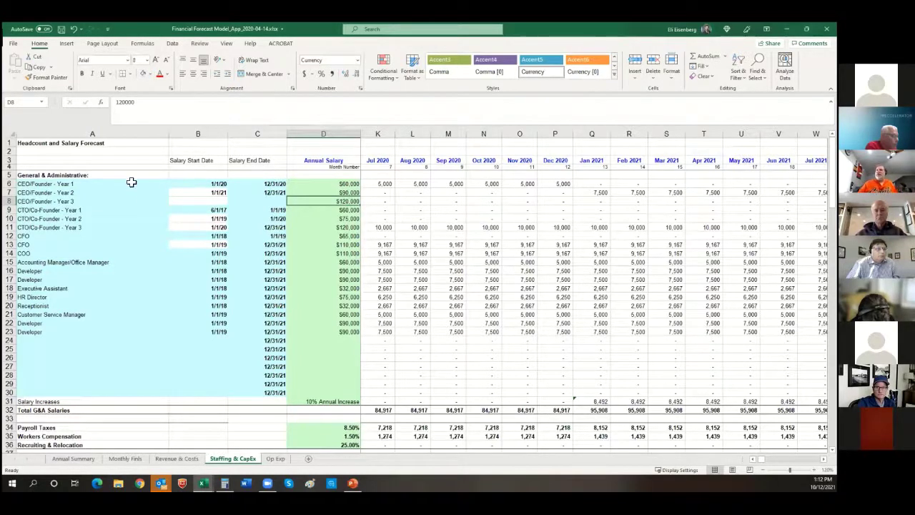
drag(131, 184, 96, 330)
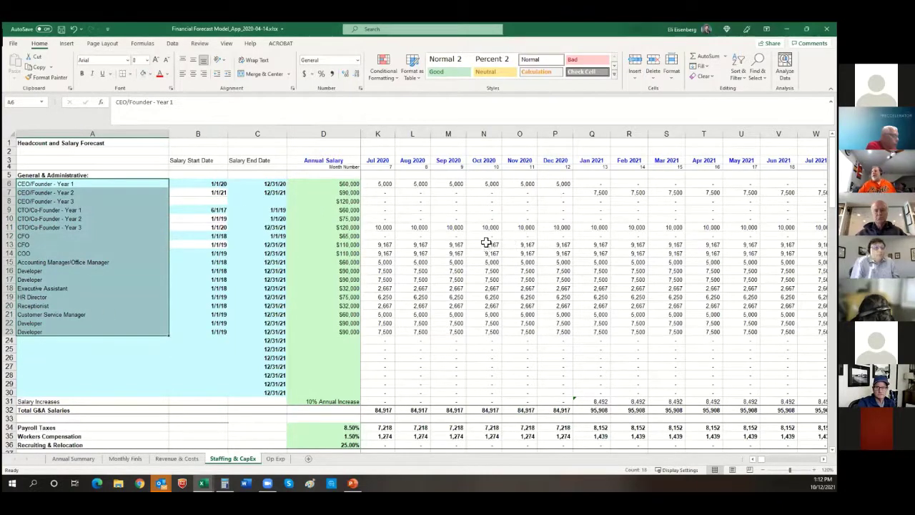
click(347, 183)
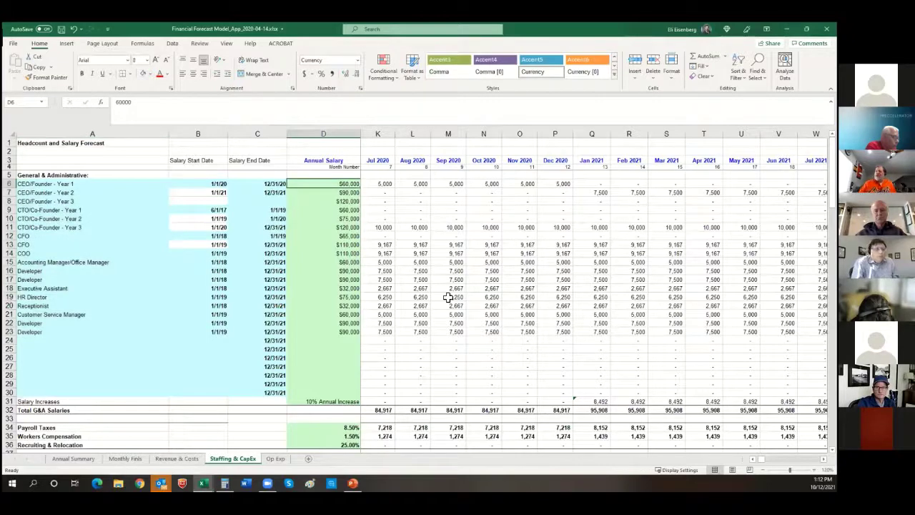
key(Down)
key(Down)
key(Down)
key(Down)
key(Down)
key(Down)
key(Down)
key(Down)
key(Down)
key(Down)
key(Down)
key(Down)
key(Down)
key(Left)
key(Left)
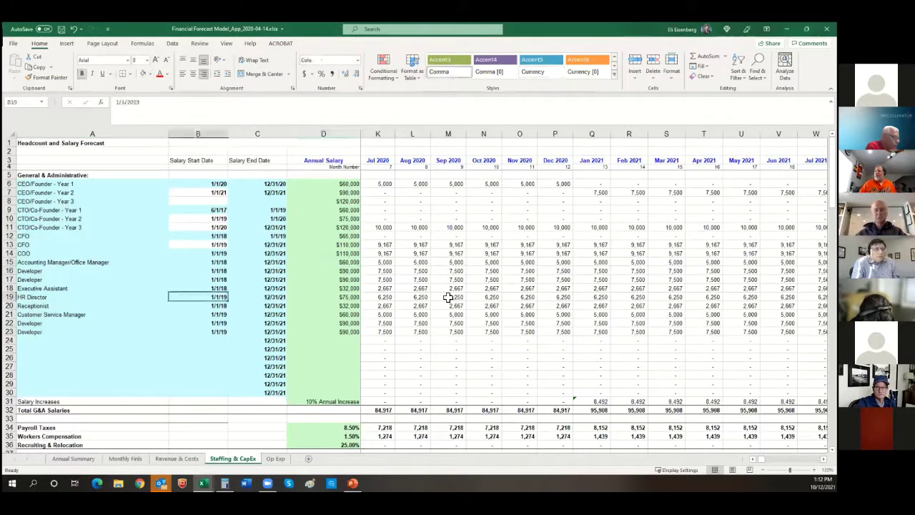
key(Right)
key(Right)
key(Left)
key(Left)
key(Down)
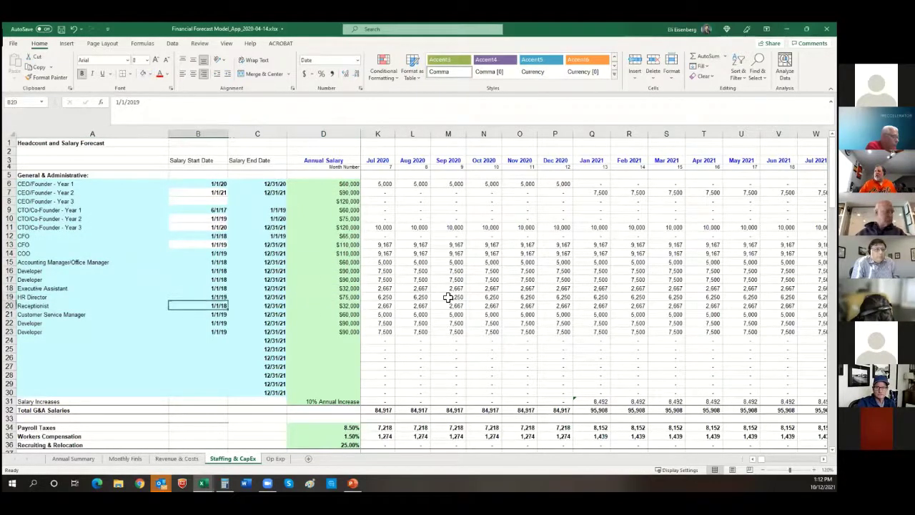
key(Down)
key(Down)
key(Down)
key(Down)
key(Down)
key(Down)
key(Down)
key(Down)
key(Down)
key(Down)
key(Down)
key(Down)
key(Down)
key(Down)
key(Down)
key(Down)
key(Down)
key(Down)
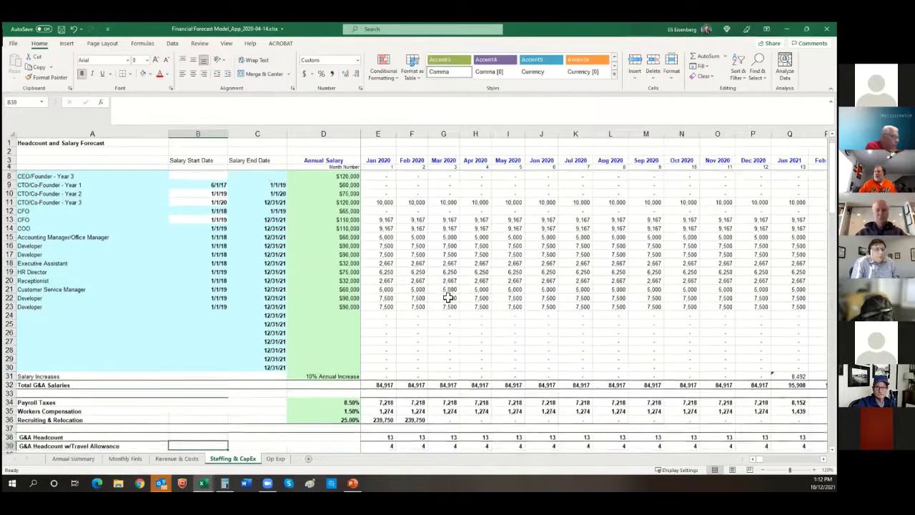
key(Up)
key(Up)
key(Up)
key(Up)
key(Up)
key(Right)
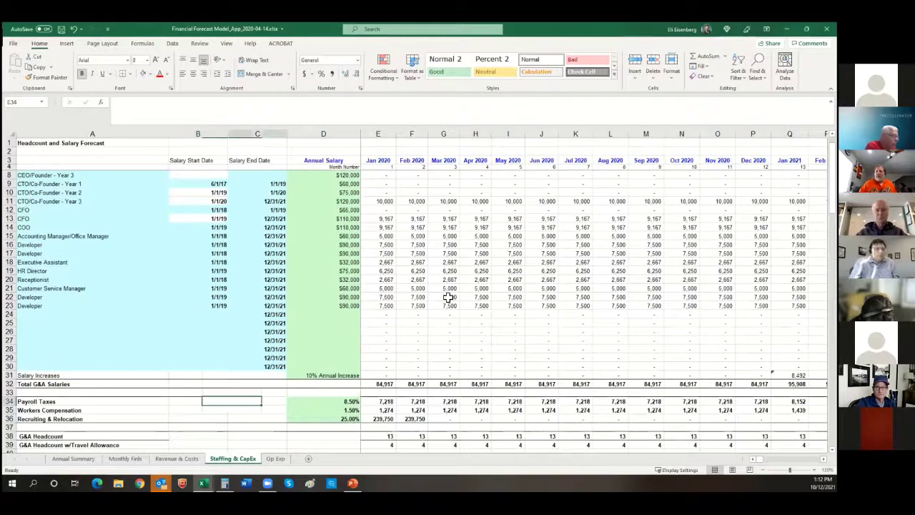
key(Right)
key(Down)
key(Down)
key(Down)
key(Down)
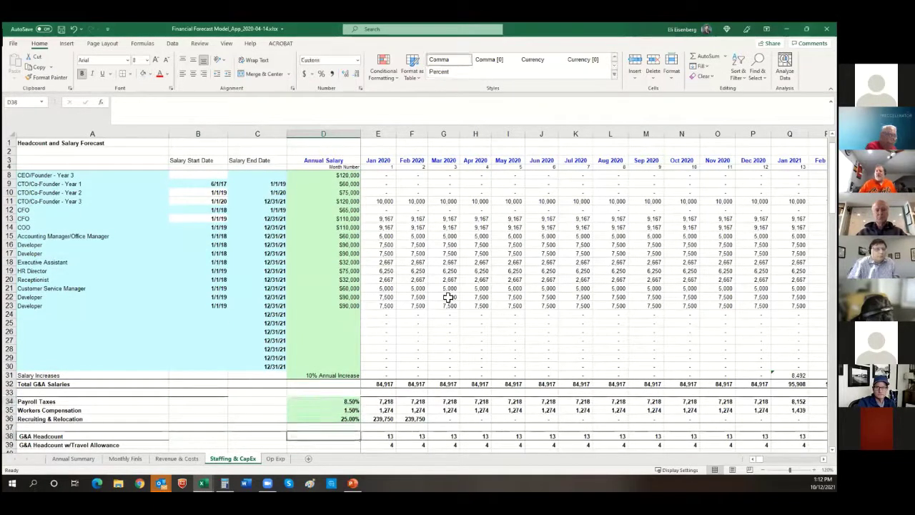
key(Down)
key(Down)
key(Up)
key(Up)
key(Up)
key(Up)
key(Up)
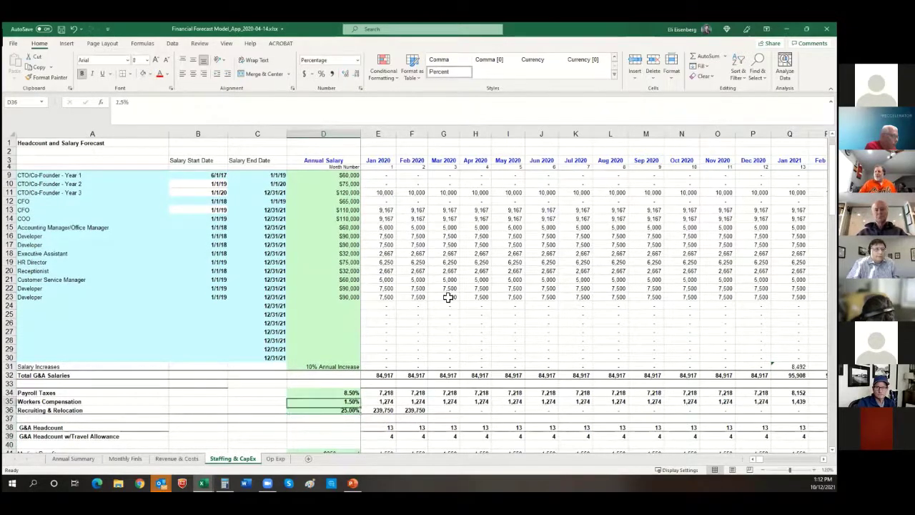
key(Up)
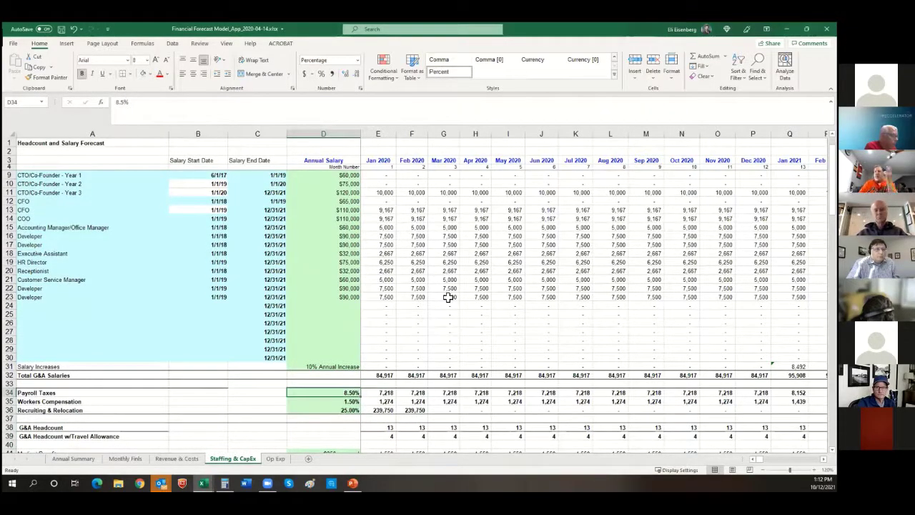
key(Down)
key(Down)
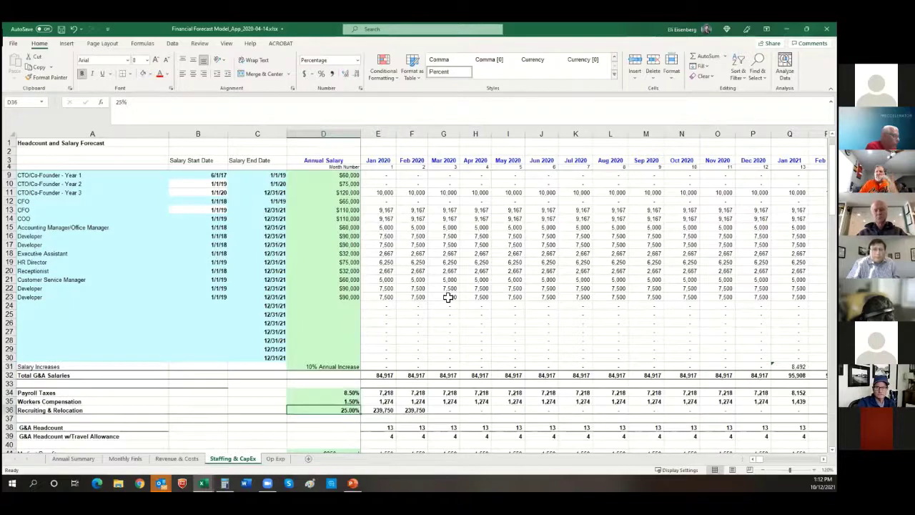
key(Down)
key(Down)
key(Down)
key(Down)
key(Down)
key(Down)
key(Down)
key(Down)
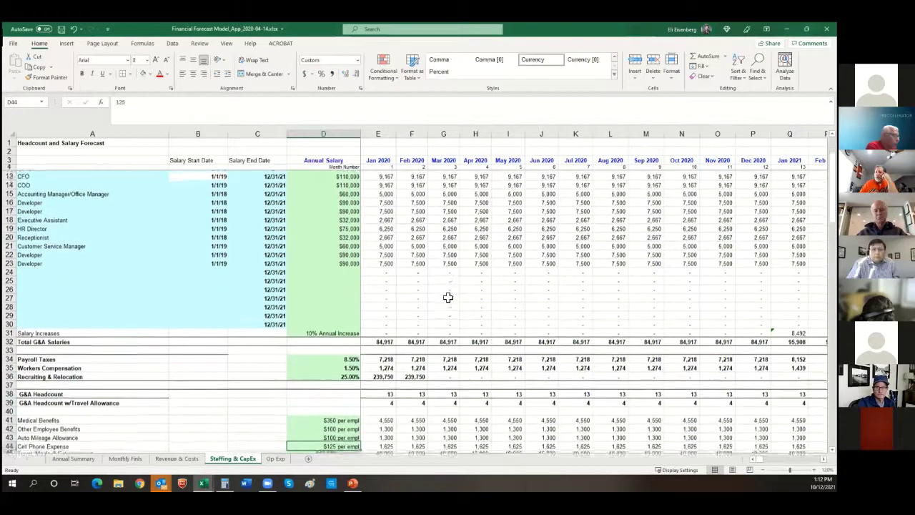
key(ctrl+c)
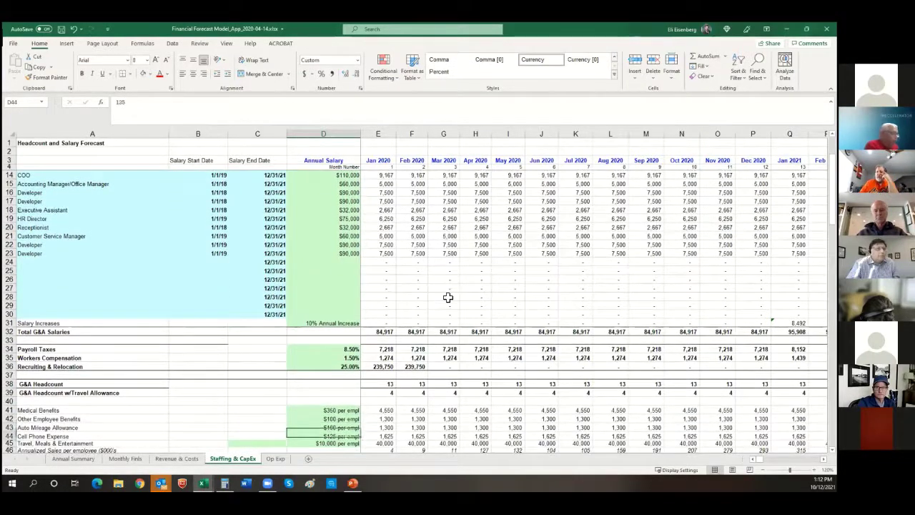
key(Escape)
key(Down)
key(Down)
key(Down)
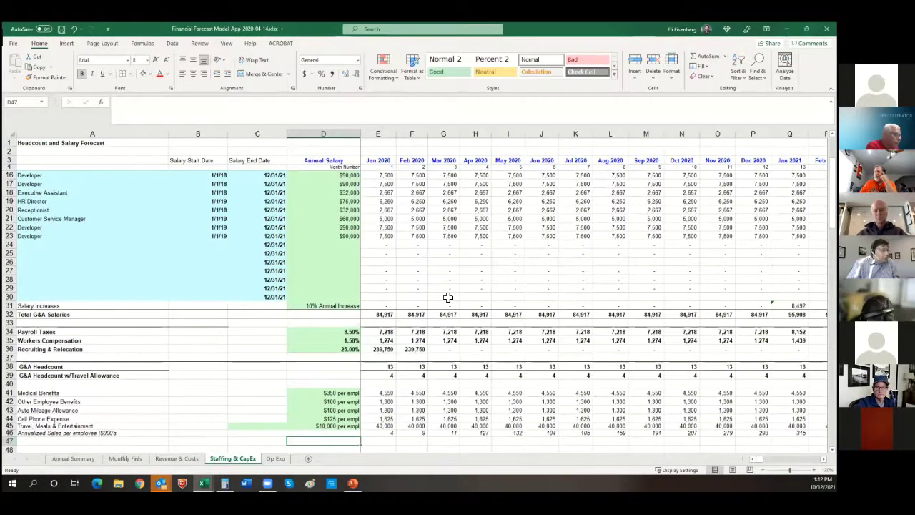
key(Down)
key(Down)
key(Down)
key(Down)
key(Down)
key(Down)
key(Down)
key(Down)
key(Down)
key(Down)
key(Down)
key(Down)
key(Down)
key(Down)
key(Down)
key(Down)
key(Down)
key(Down)
key(Down)
key(Down)
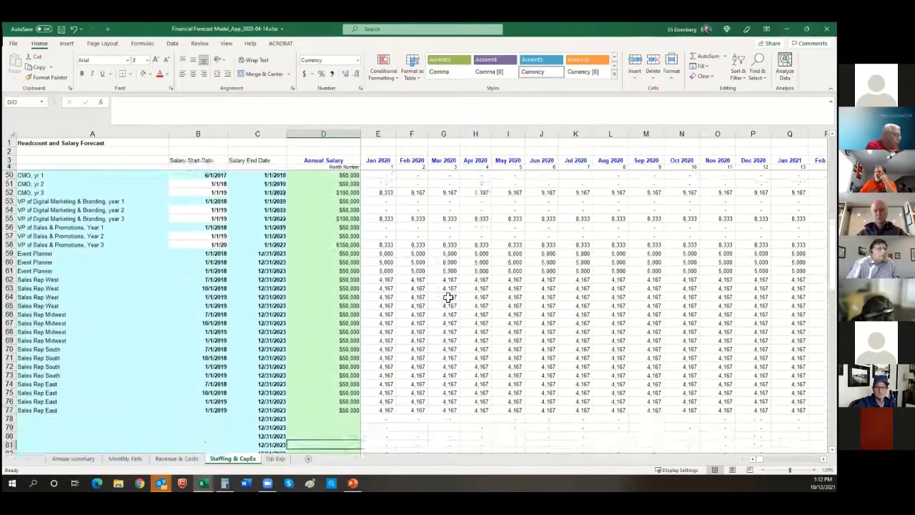
key(Down)
key(Down)
key(Down)
key(Down)
key(Down)
key(Down)
key(Down)
key(Down)
key(Down)
key(Down)
key(Down)
key(Down)
key(Down)
key(Down)
key(Down)
key(Down)
key(Down)
key(Down)
key(Down)
key(Down)
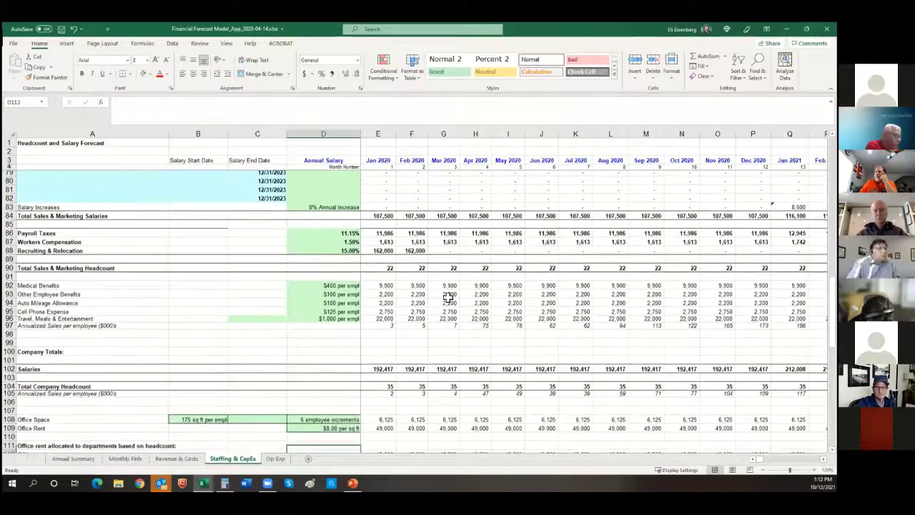
key(Down)
key(Down)
key(Down)
key(Down)
key(Down)
key(Down)
key(Down)
key(Down)
key(Down)
key(Down)
key(Down)
key(Down)
key(Down)
key(Down)
key(Down)
key(Down)
key(Down)
key(Down)
key(Down)
key(Down)
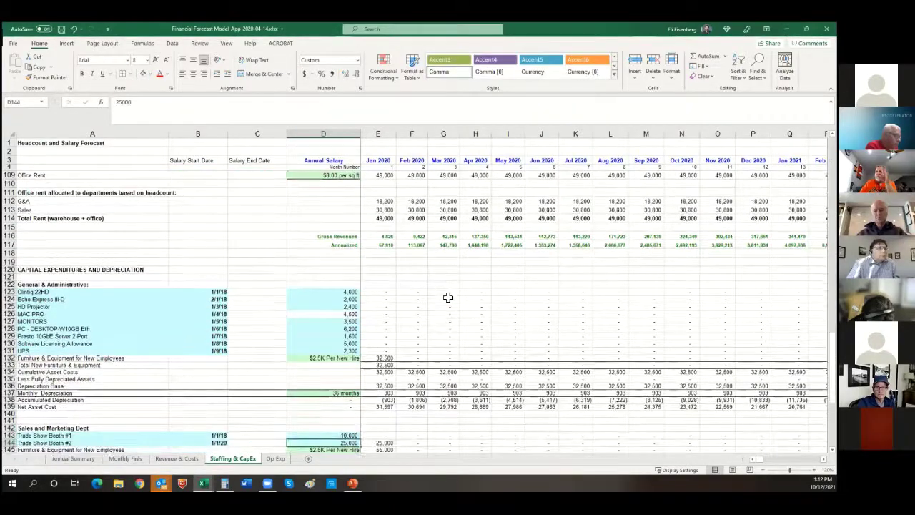
key(Down)
key(Down)
key(Down)
key(Down)
key(Down)
key(Down)
key(Down)
key(Down)
key(Down)
key(Down)
key(Down)
key(Down)
key(Down)
key(Down)
key(Down)
key(Down)
key(Down)
key(Down)
key(Down)
key(Down)
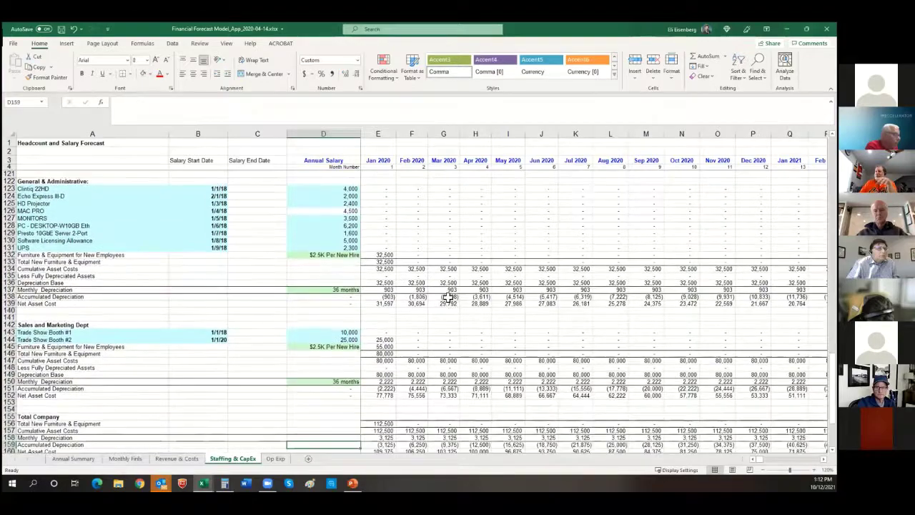
key(Up)
key(Up)
key(Up)
key(Up)
key(Up)
key(Up)
key(Up)
key(Up)
key(Up)
key(Up)
key(Up)
key(Up)
key(Up)
key(Up)
key(Up)
key(Up)
key(Up)
key(Up)
key(Up)
key(Up)
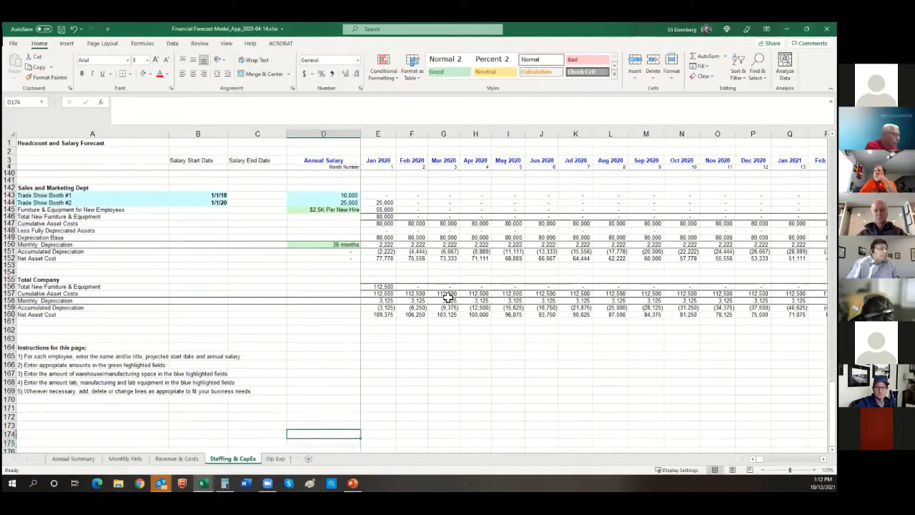
key(Up)
key(Up)
key(Up)
key(Up)
key(Up)
key(Up)
key(Up)
key(Up)
key(Up)
key(Up)
key(Up)
key(Up)
key(Up)
key(Up)
key(Up)
key(Up)
key(Up)
key(Up)
key(Up)
key(Up)
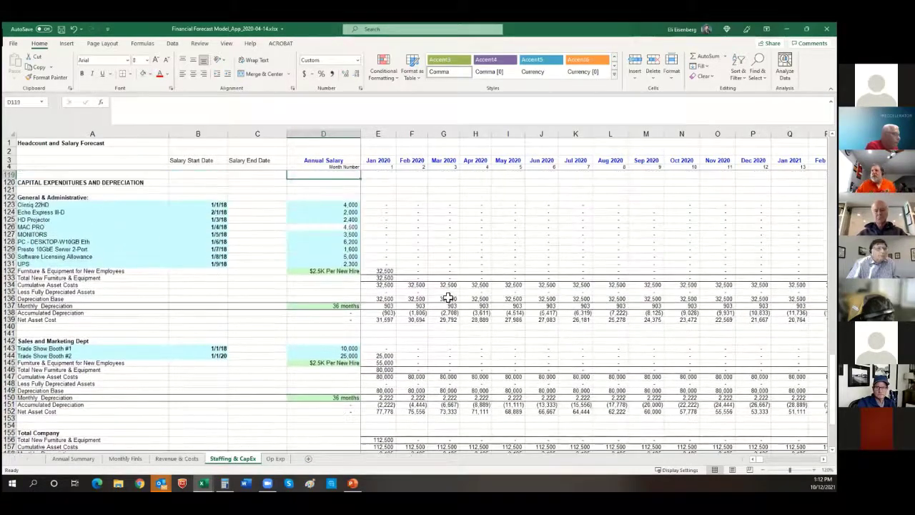
key(Up)
key(Up)
key(Up)
key(Up)
key(Up)
key(Up)
key(Up)
key(Up)
key(Up)
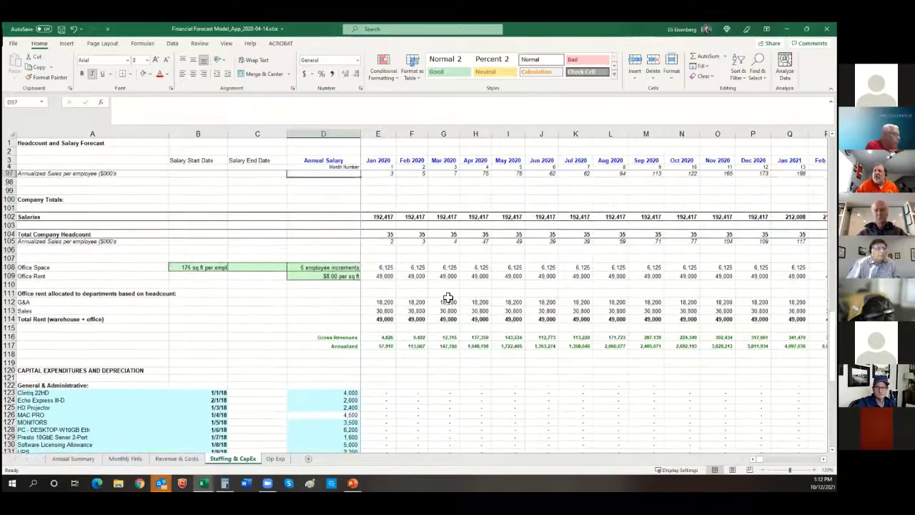
Step: Change the office rent rate in D109 to $4.00 per square foot
click(197, 267)
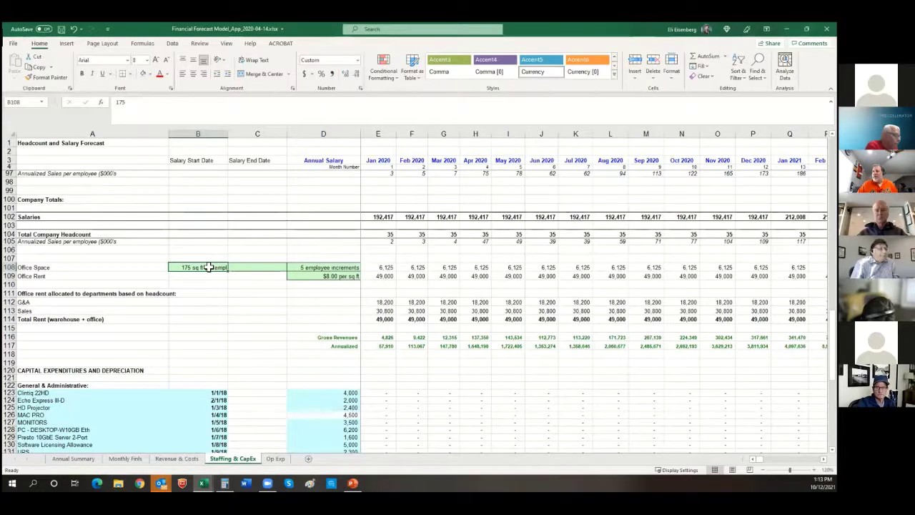
drag(222, 266, 298, 276)
click(298, 275)
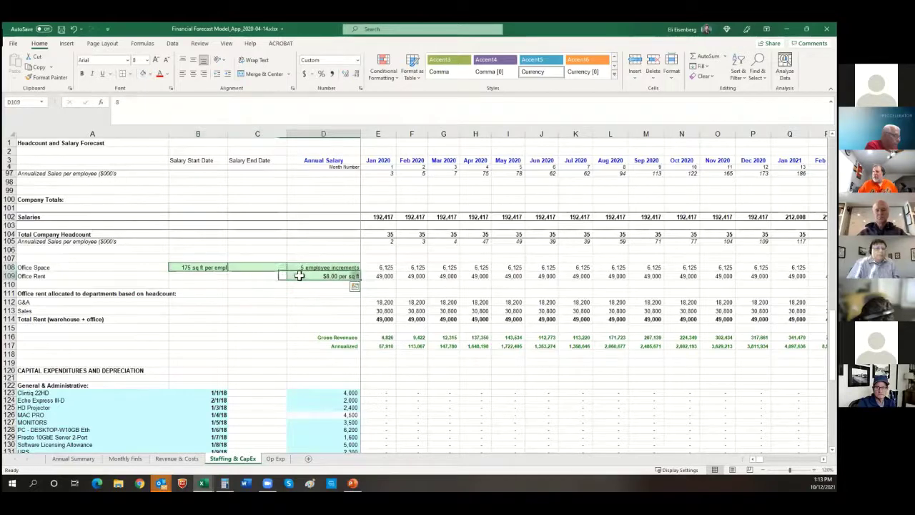
text(4)
key(Return)
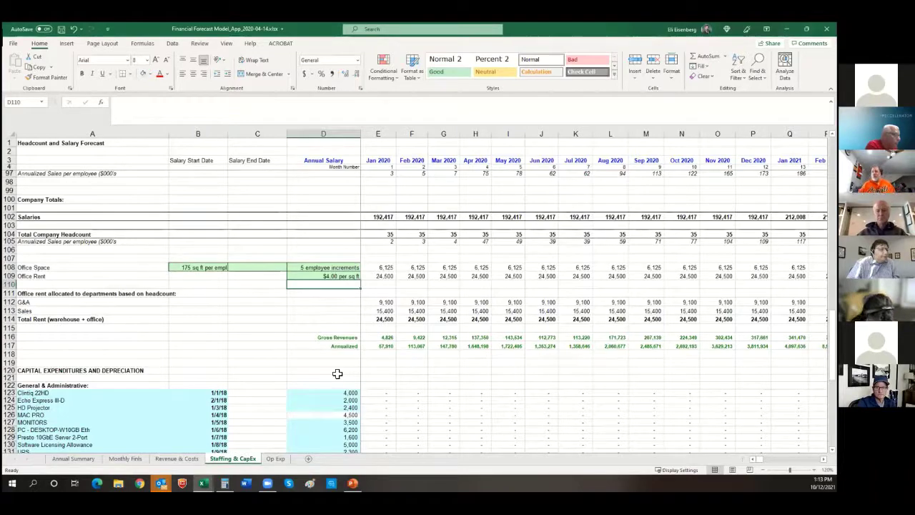
Step: On Op Exp, select the G&A rows from Salaries and Payroll Taxes through Recruiting & Relocation
click(276, 458)
scroll(235, 382, up, 10)
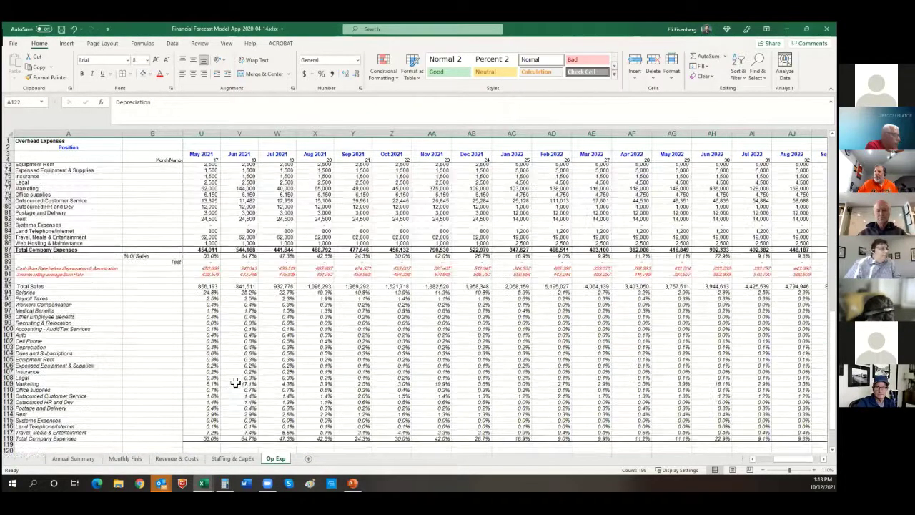
scroll(235, 382, up, 20)
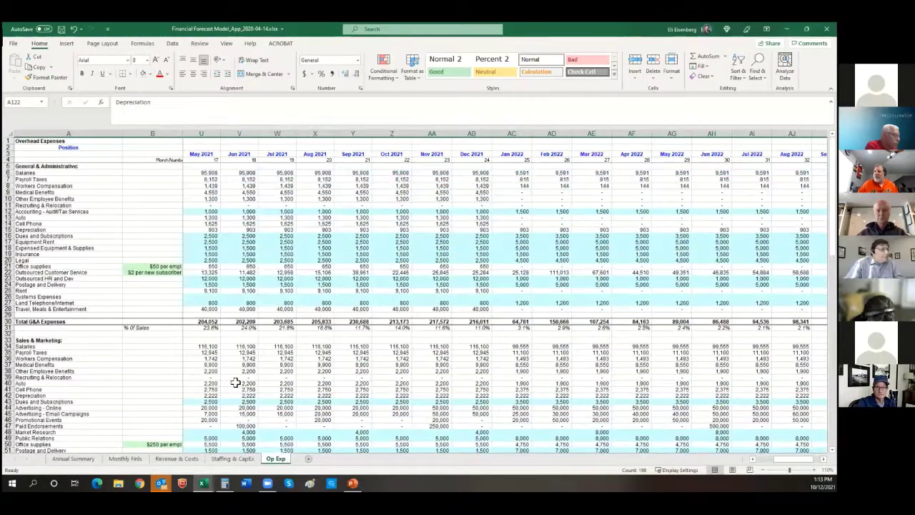
click(63, 166)
click(70, 339)
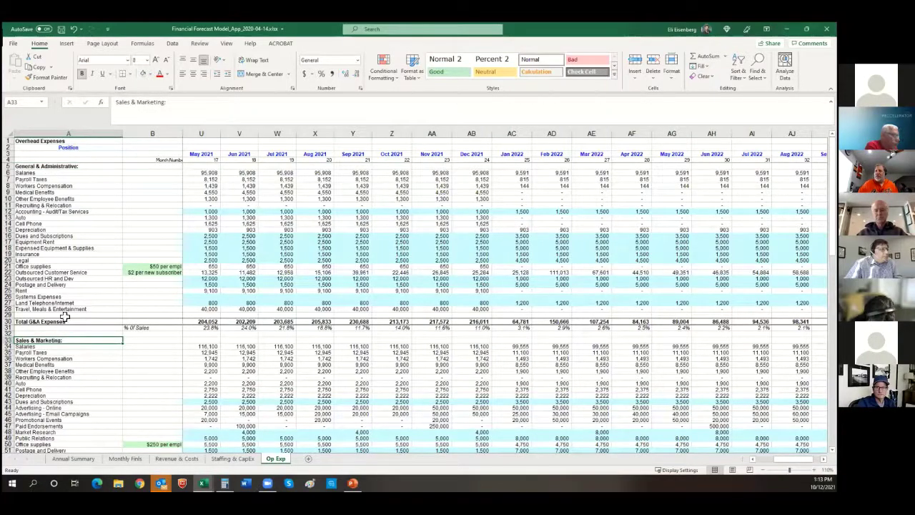
scroll(68, 341, down, 6)
scroll(68, 342, up, 6)
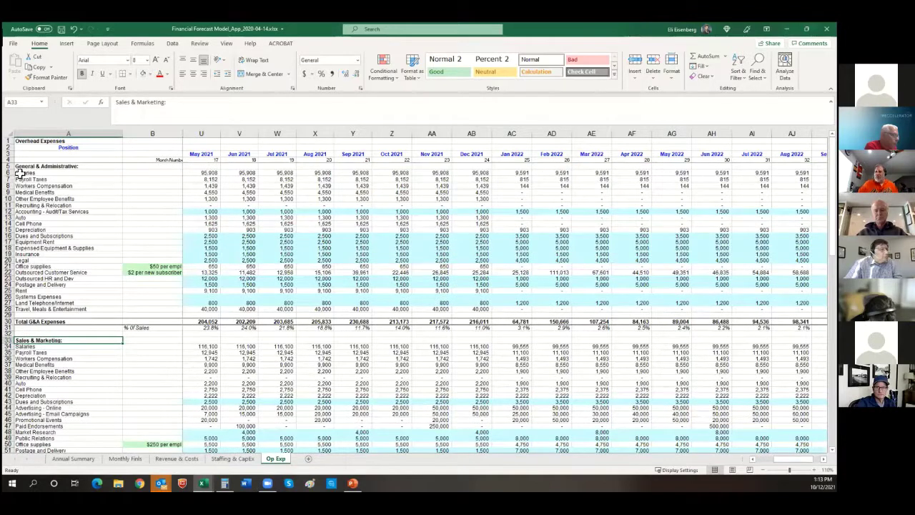
drag(9, 173, 10, 179)
drag(10, 192, 10, 205)
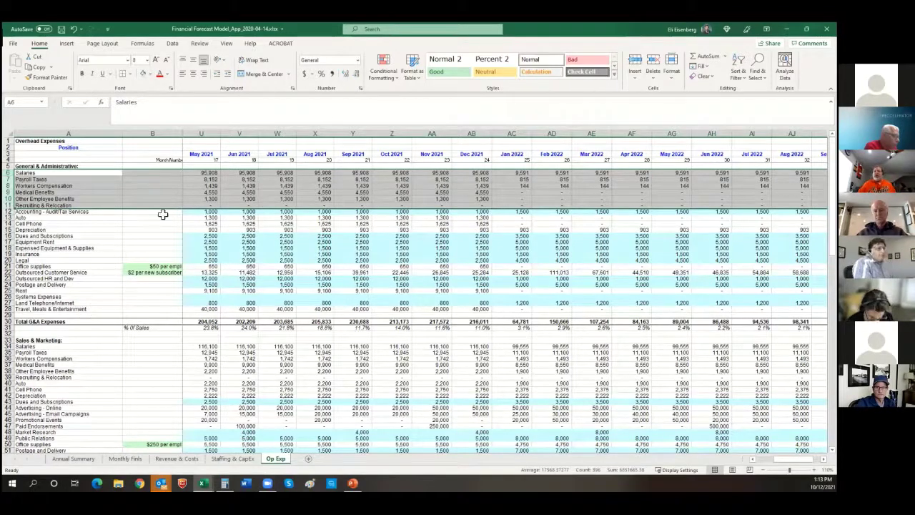
click(209, 172)
drag(206, 104, 88, 100)
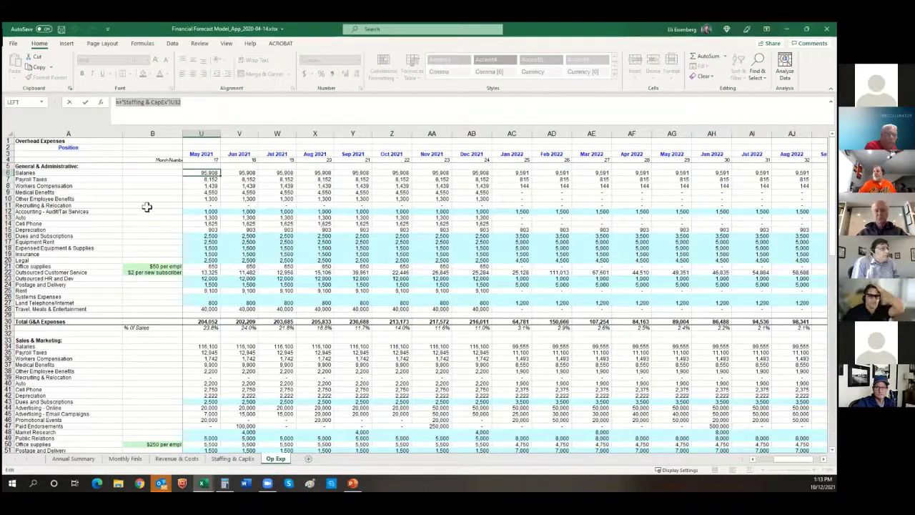
text(=)
click(174, 199)
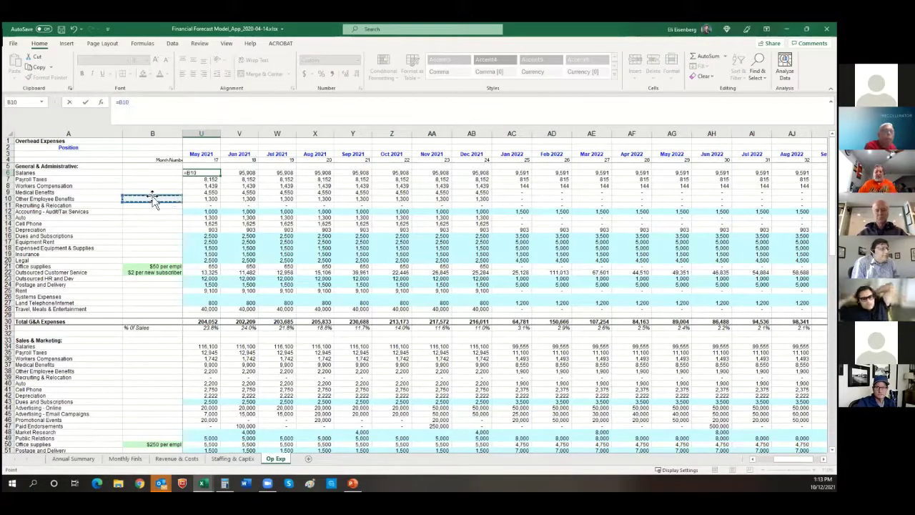
key(Escape)
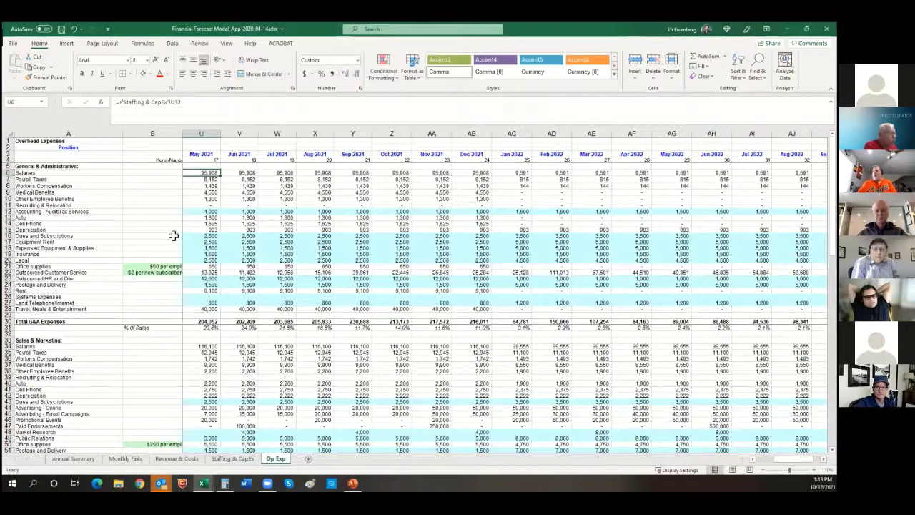